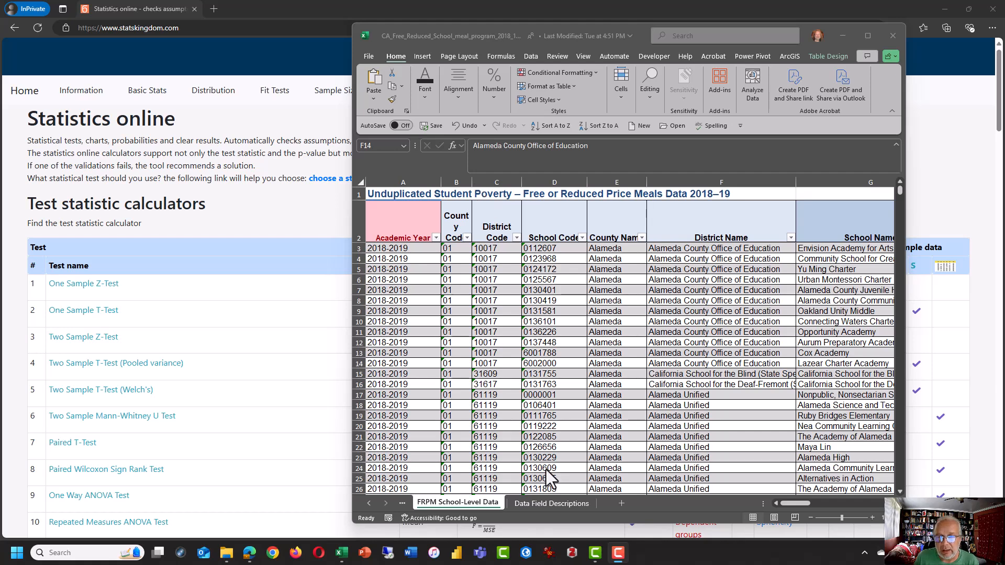
Maximize the workbook window and filter the County Name column to show only Los Angeles.
{"action": "left_click", "coordinate": [530, 410]}
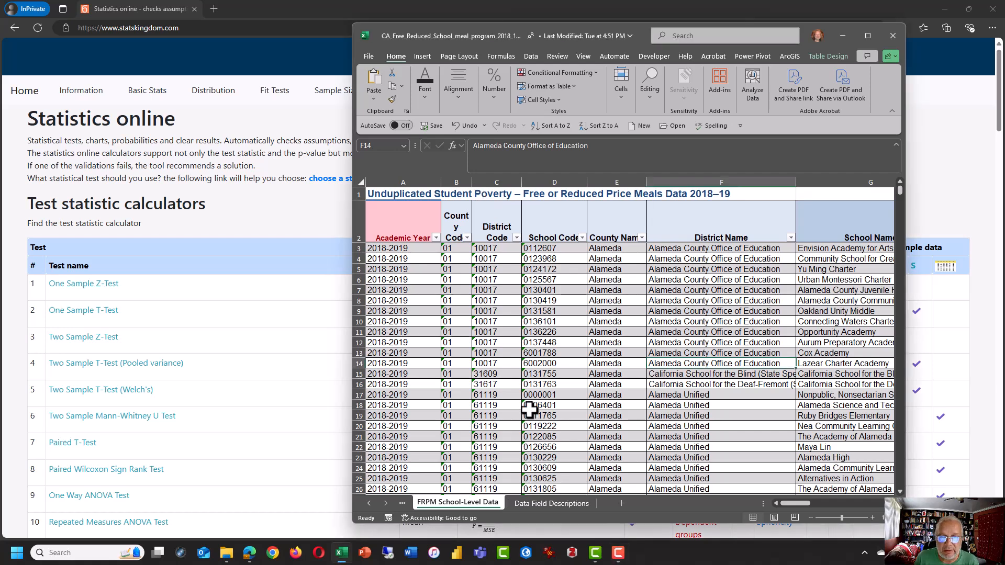
{"action": "left_click", "coordinate": [867, 35]}
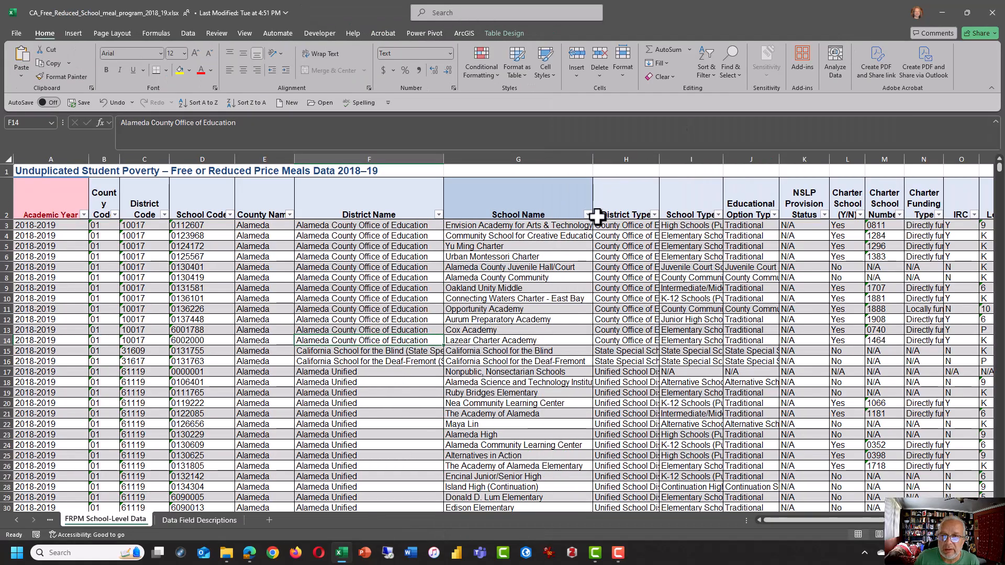
{"action": "left_click", "coordinate": [439, 215]}
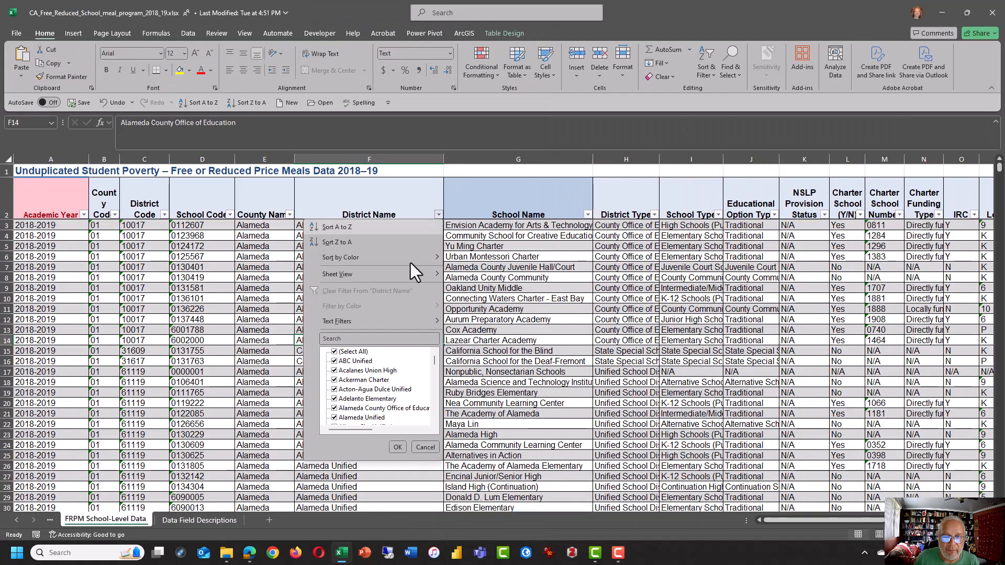
{"action": "left_click", "coordinate": [335, 352]}
{"action": "left_click", "coordinate": [290, 215]}
{"action": "left_click", "coordinate": [215, 339]}
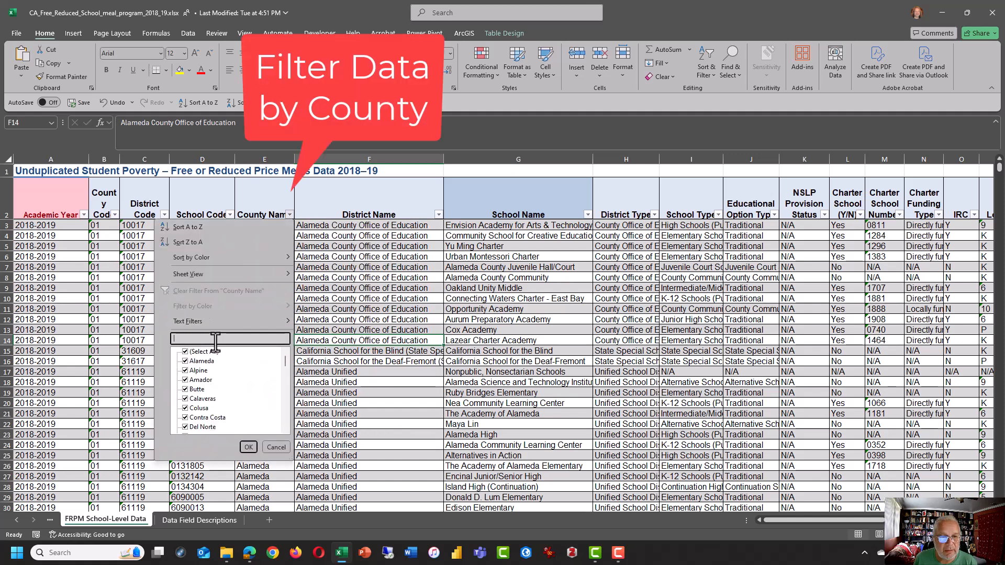
{"action": "type", "text": "Los"}
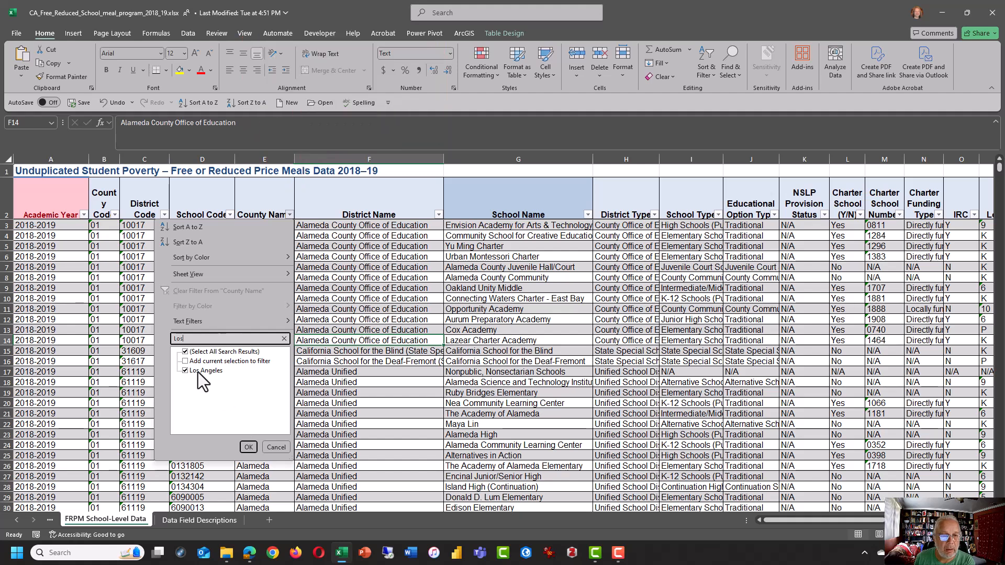
{"action": "left_click", "coordinate": [185, 352]}
{"action": "left_click", "coordinate": [186, 372]}
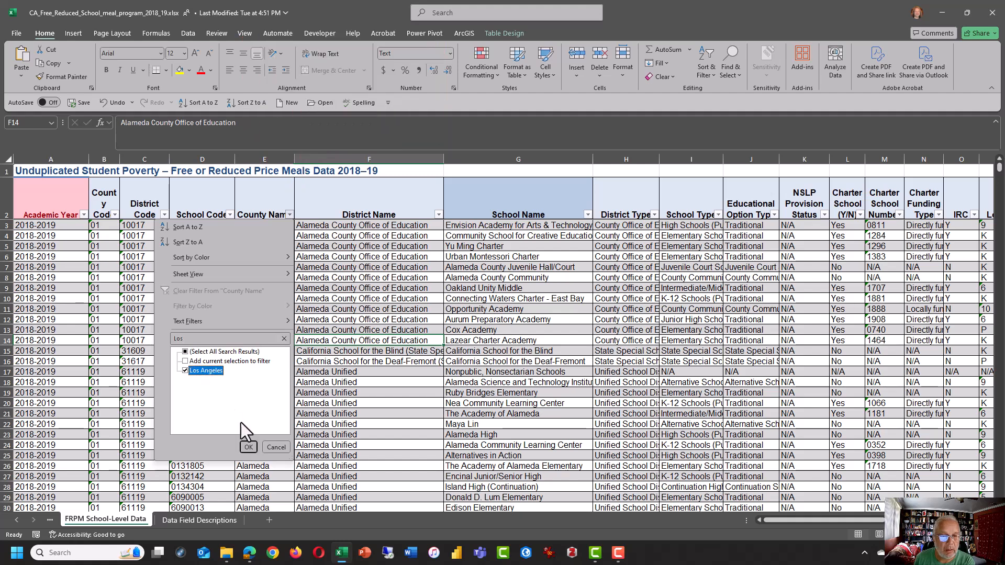
{"action": "left_click", "coordinate": [249, 446]}
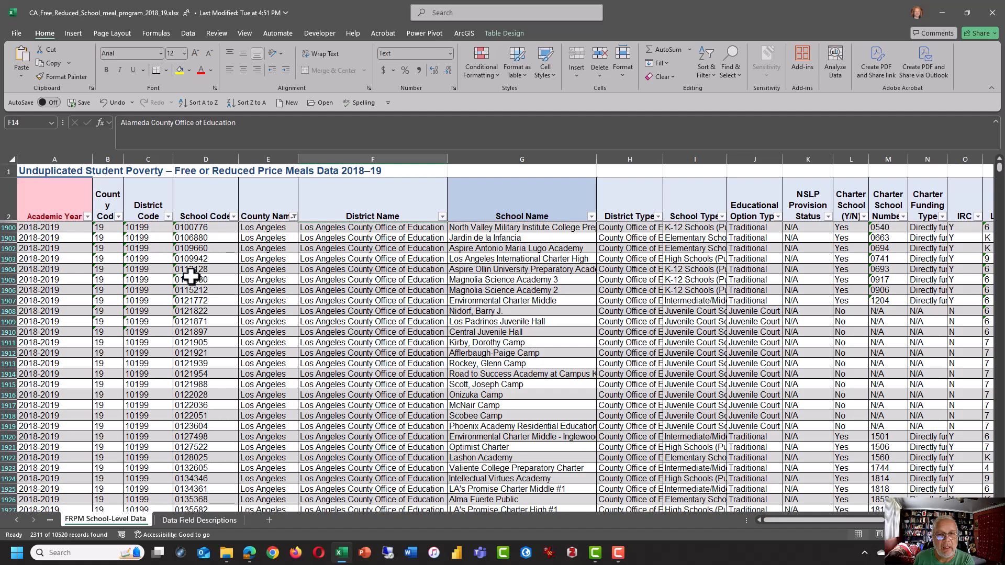
Filter the Enrollment (K-12) column to values greater than 99.
{"action": "left_click_drag", "start_coordinate": [836, 518], "coordinate": [848, 517]}
{"action": "left_click", "coordinate": [873, 216]}
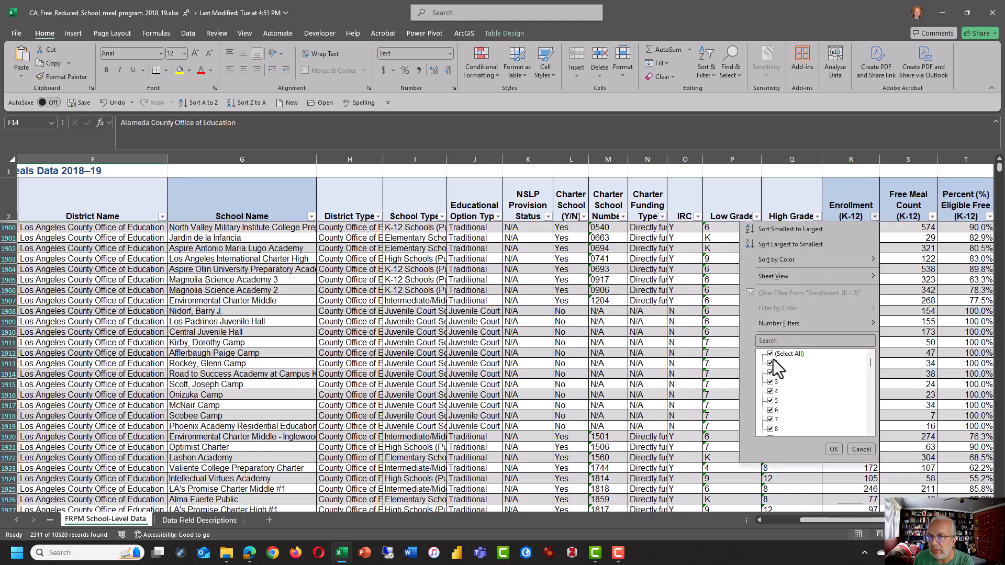
{"action": "left_click", "coordinate": [771, 354]}
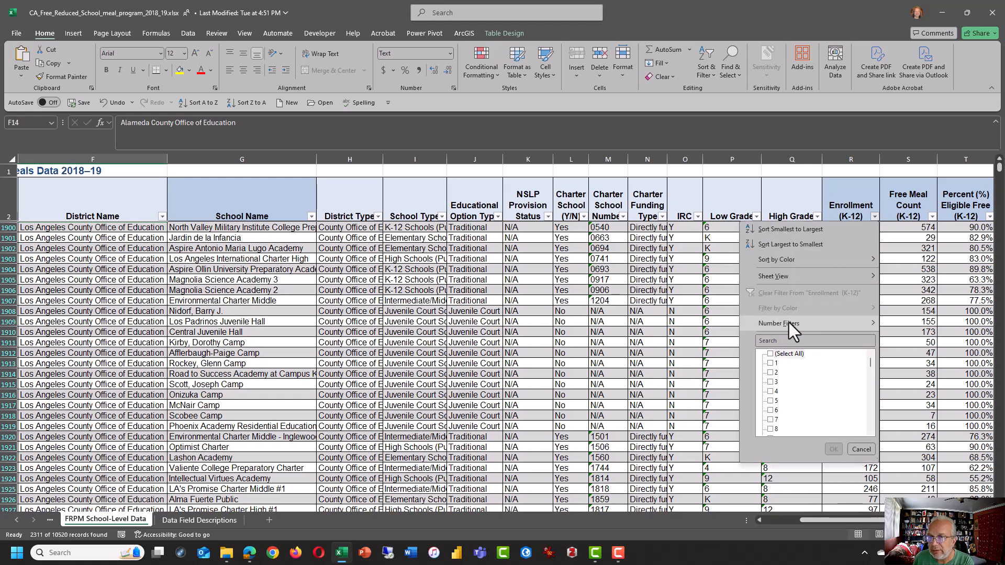
{"action": "mouse_move", "coordinate": [789, 323]}
{"action": "left_click", "coordinate": [917, 360]}
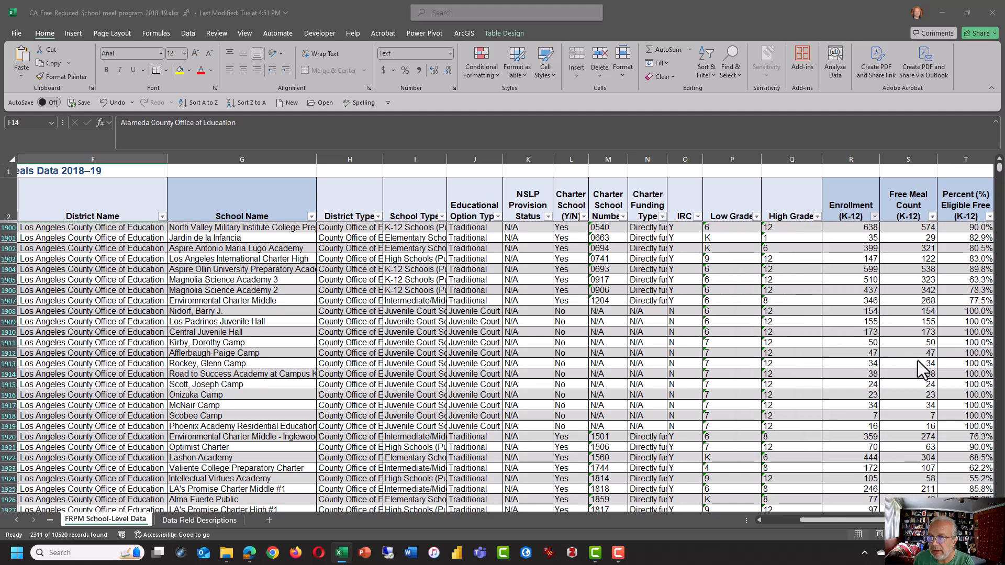
{"action": "type", "text": "99"}
{"action": "left_click", "coordinate": [582, 354]}
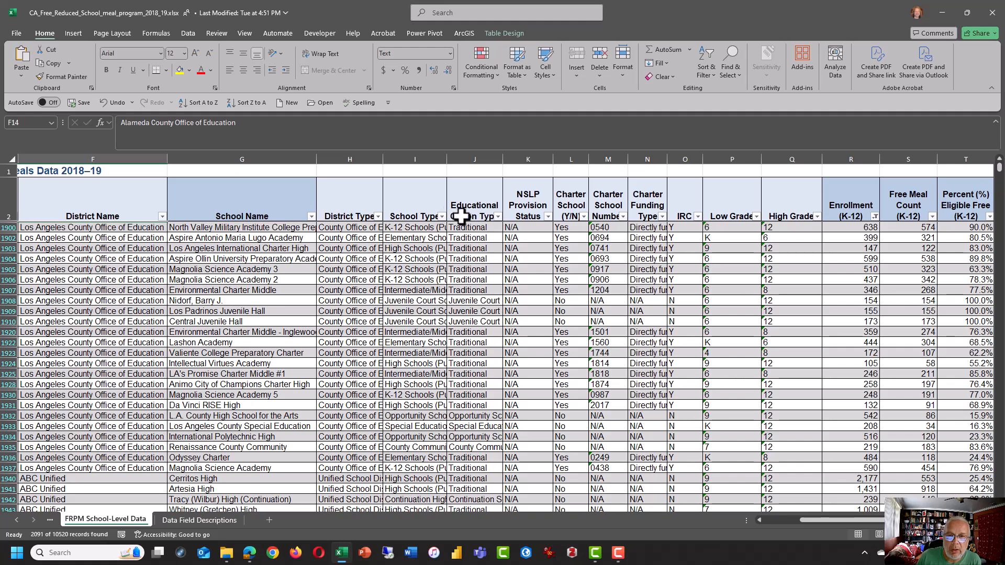
Filter School Type to public High Schools, High Schools In 1 School Dist., Intermediate/Middle Schools and Junior High Schools.
{"action": "left_click", "coordinate": [441, 217]}
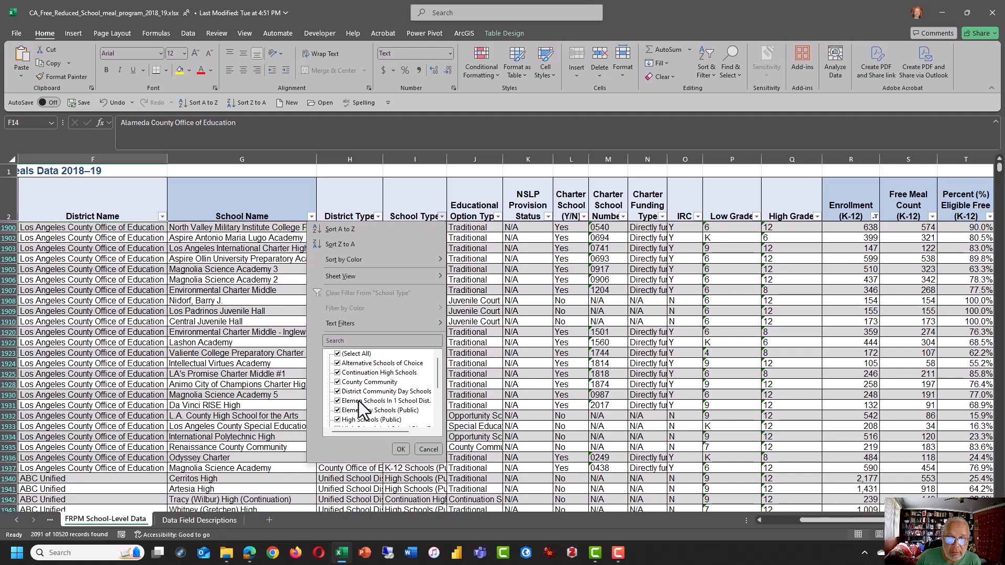
{"action": "left_click", "coordinate": [338, 355]}
{"action": "scroll", "coordinate": [388, 382], "scroll_direction": "down", "scroll_amount": 2}
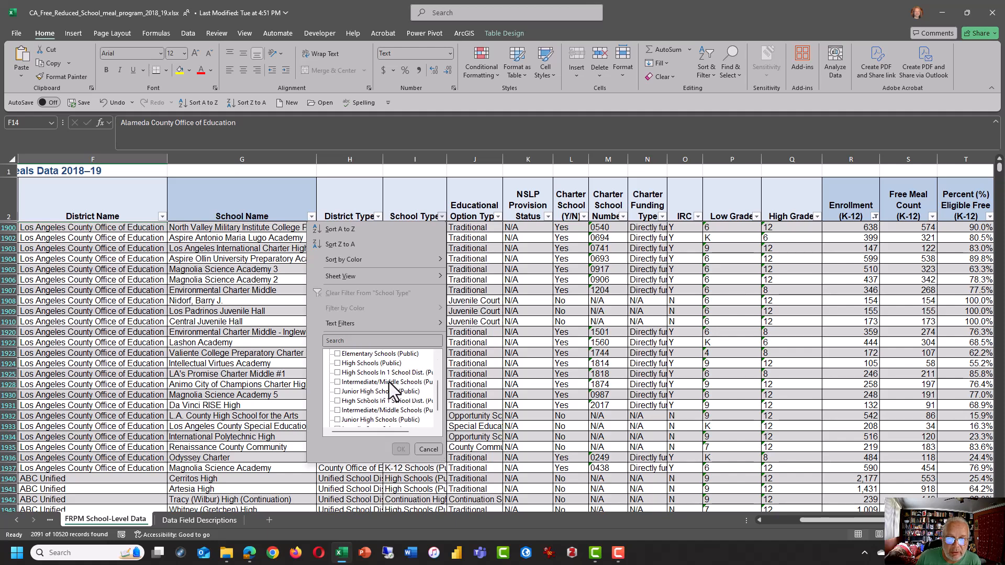
{"action": "left_click", "coordinate": [337, 364]}
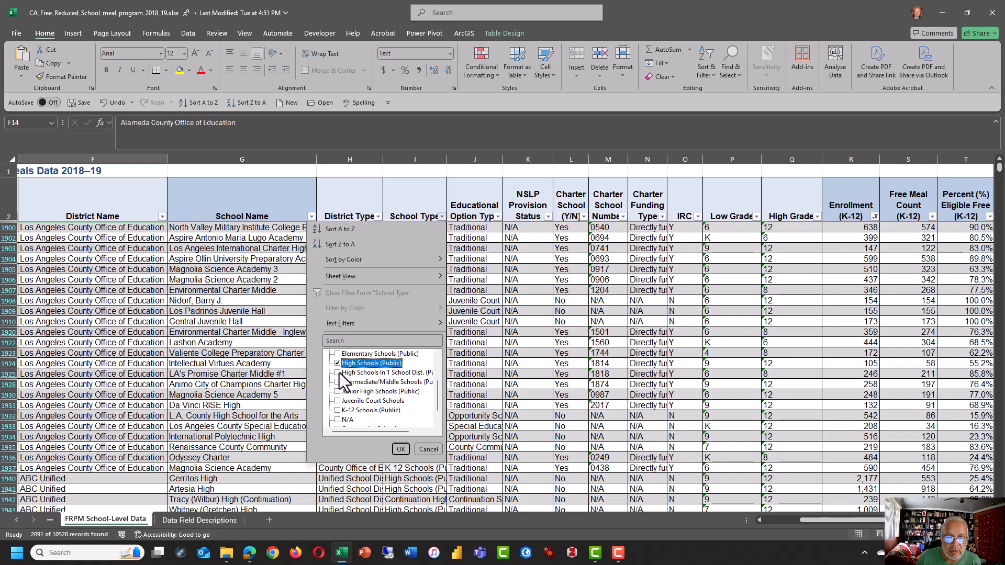
{"action": "left_click", "coordinate": [338, 373]}
{"action": "left_click", "coordinate": [337, 382]}
{"action": "left_click", "coordinate": [338, 391]}
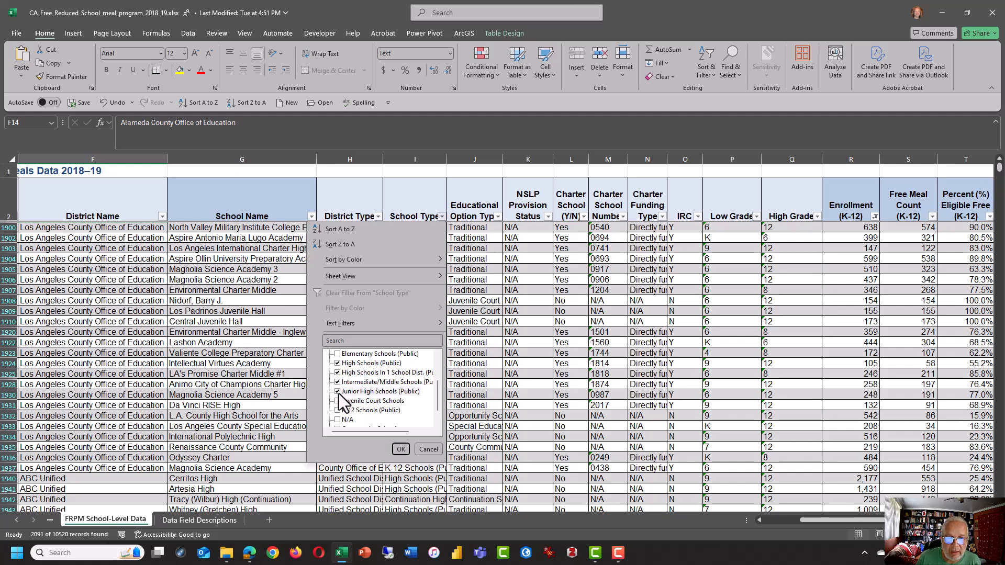
{"action": "left_click", "coordinate": [401, 450]}
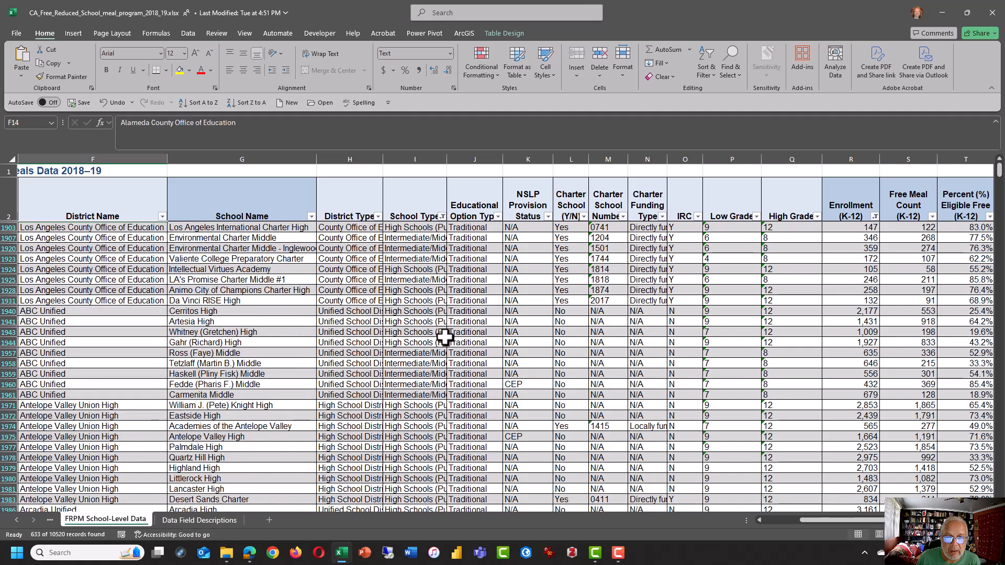
Copy the filtered data with headers, from the School Name column through Percent (%) Eligible Free (K-12), down to the last row.
{"action": "left_click", "coordinate": [290, 197]}
{"action": "key", "text": "shift+Right"}
{"action": "key", "text": "Left"}
{"action": "key", "text": "Right"}
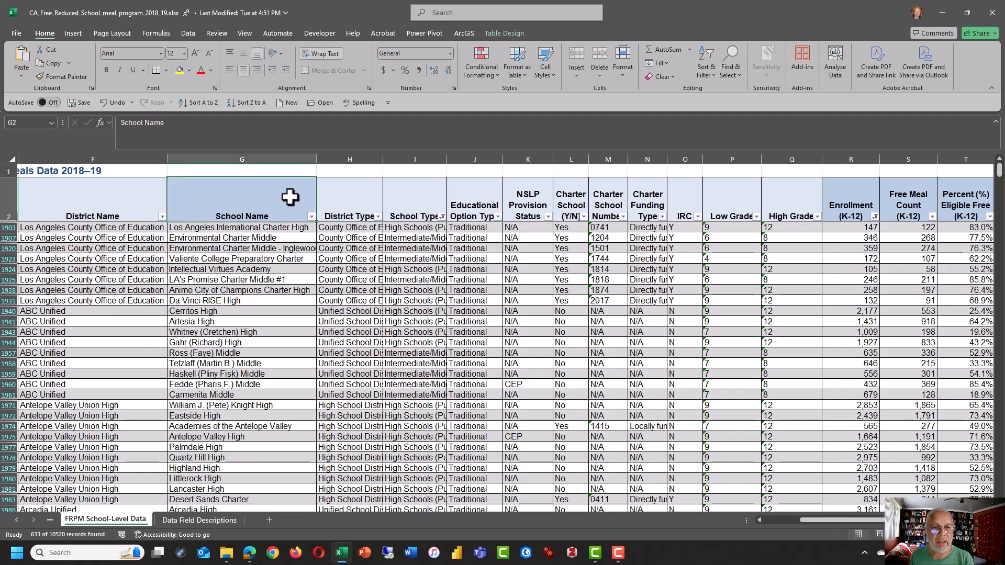
{"action": "key", "text": "shift+Right"}
{"action": "key", "text": "shift+Right"}
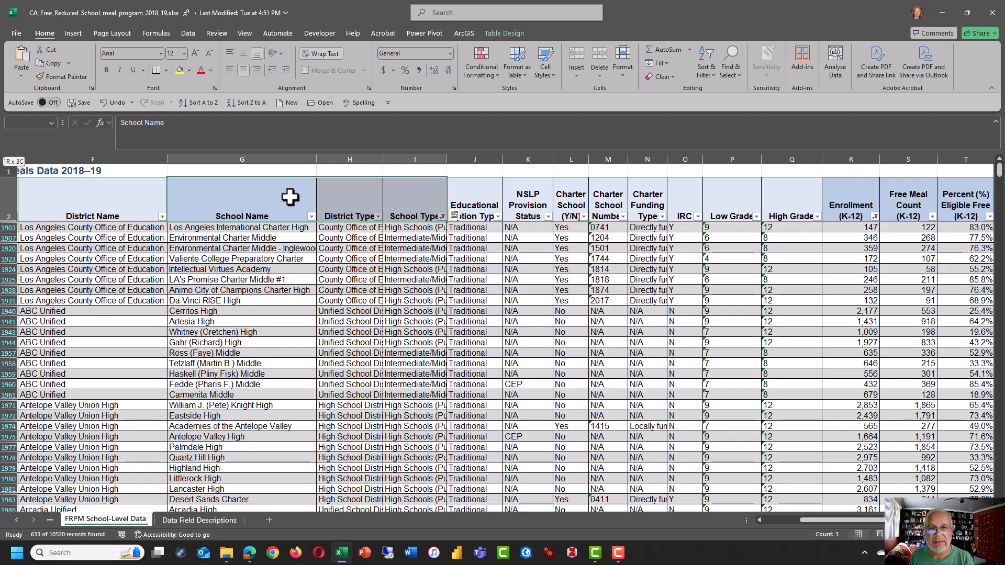
{"action": "key", "text": "shift+Right"}
{"action": "key", "text": "shift+Right"}
{"action": "key", "text": "shift+Left"}
{"action": "key", "text": "shift+Left"}
{"action": "key", "text": "shift+Right"}
{"action": "key", "text": "shift+Right"}
{"action": "key", "text": "shift+Right"}
{"action": "key", "text": "shift+Right"}
{"action": "key", "text": "shift+Right"}
{"action": "key", "text": "shift+Right"}
{"action": "key", "text": "shift+Right"}
{"action": "key", "text": "shift+Right"}
{"action": "key", "text": "shift+Right"}
{"action": "key", "text": "shift+Right"}
{"action": "key", "text": "shift+Right"}
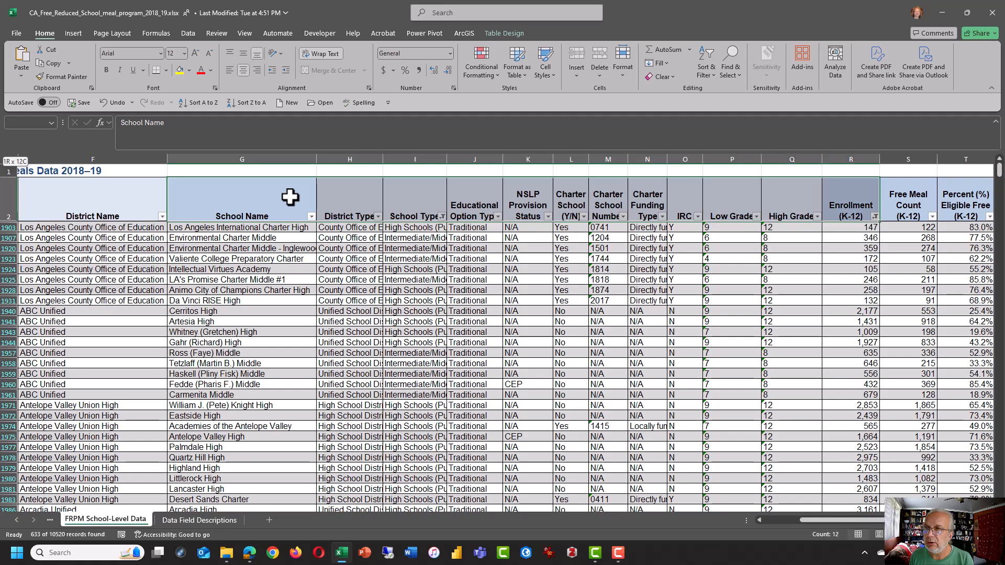
{"action": "key", "text": "ctrl+q"}
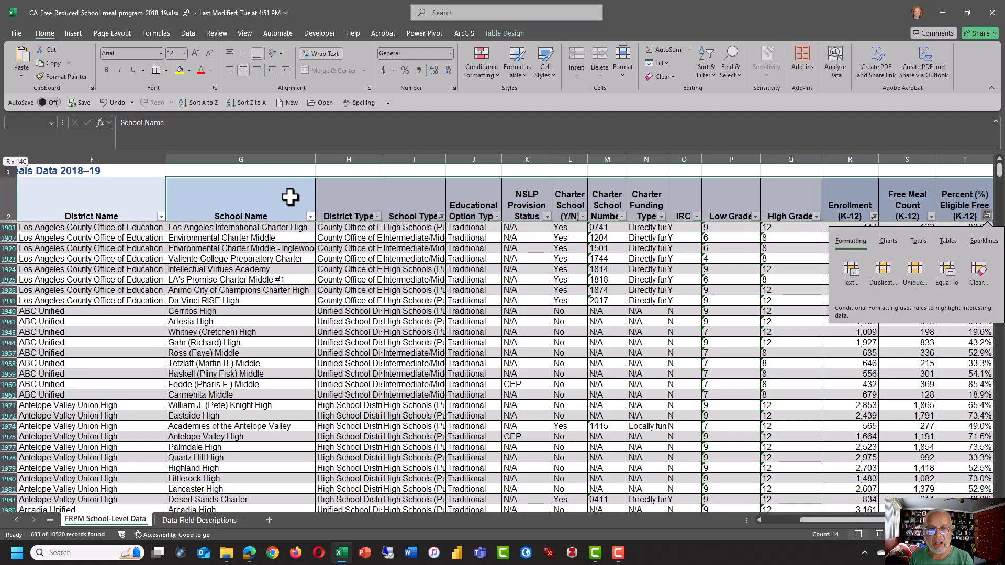
{"action": "key", "text": "Escape"}
{"action": "key", "text": "shift+Down"}
{"action": "key", "text": "shift+Down"}
{"action": "key", "text": "shift+Down"}
{"action": "key", "text": "shift+Down"}
{"action": "key", "text": "shift+Down"}
{"action": "key", "text": "shift+Down"}
{"action": "key", "text": "shift+Down"}
{"action": "key", "text": "shift+Down"}
{"action": "key", "text": "shift+Down"}
{"action": "key", "text": "shift+Down"}
{"action": "key", "text": "shift+Down"}
{"action": "key", "text": "shift+Down"}
{"action": "key", "text": "shift+Down"}
{"action": "key", "text": "shift+Down"}
{"action": "key", "text": "shift+Down"}
{"action": "key", "text": "shift+Down"}
{"action": "key", "text": "shift+Down"}
{"action": "key", "text": "shift+Down"}
{"action": "key", "text": "shift+Down"}
{"action": "key", "text": "shift+Down"}
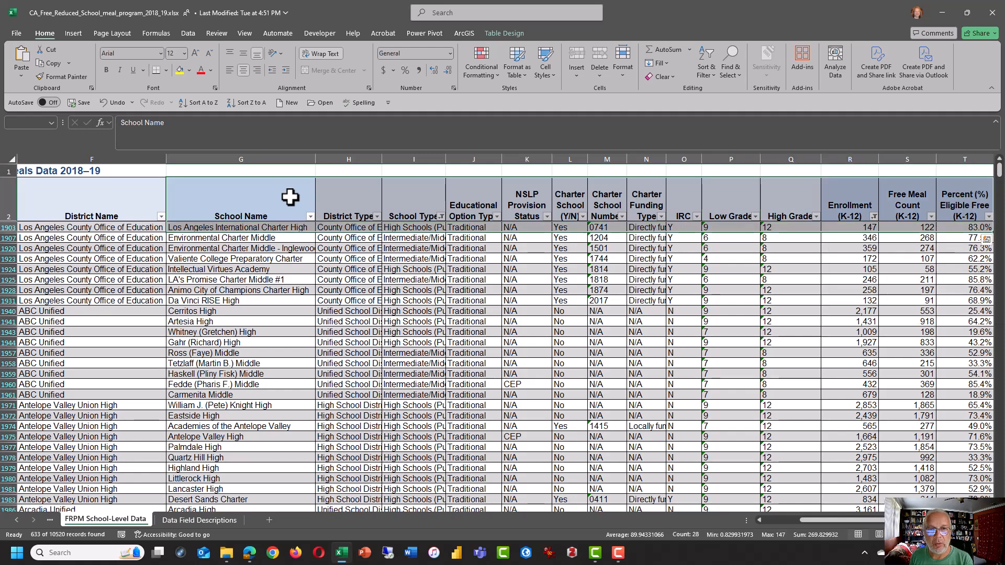
{"action": "key", "text": "shift+Down"}
{"action": "key", "text": "shift+Down"}
{"action": "key", "text": "shift+Down"}
{"action": "key", "text": "shift+Down"}
{"action": "key", "text": "shift+Down"}
{"action": "key", "text": "shift+Down"}
{"action": "key", "text": "shift+Down"}
{"action": "key", "text": "shift+Down"}
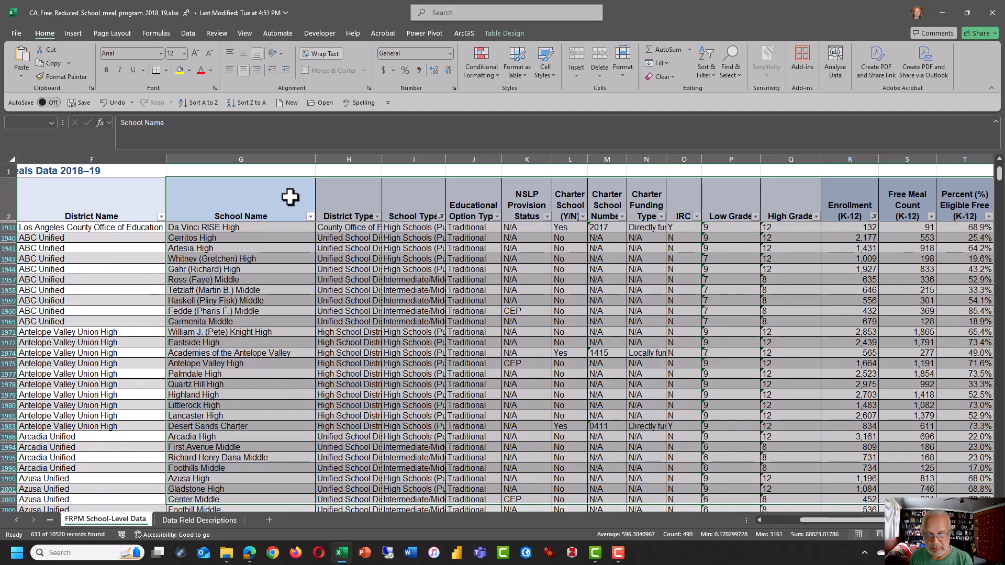
{"action": "key", "text": "ctrl+shift+Down"}
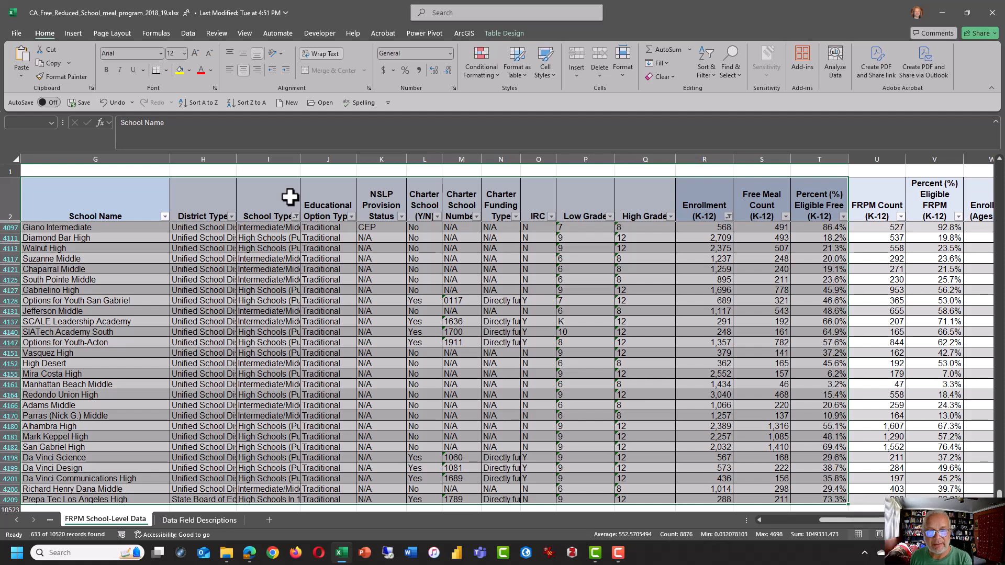
{"action": "key", "text": "ctrl+c"}
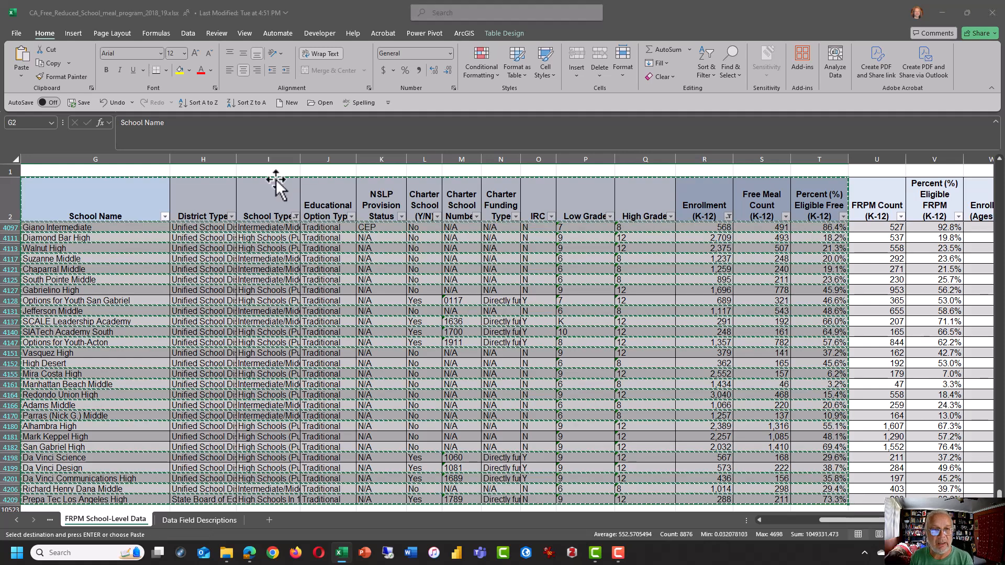
Paste the copied school data into a new blank workbook and widen the School Name column.
{"action": "key", "text": "ctrl+n"}
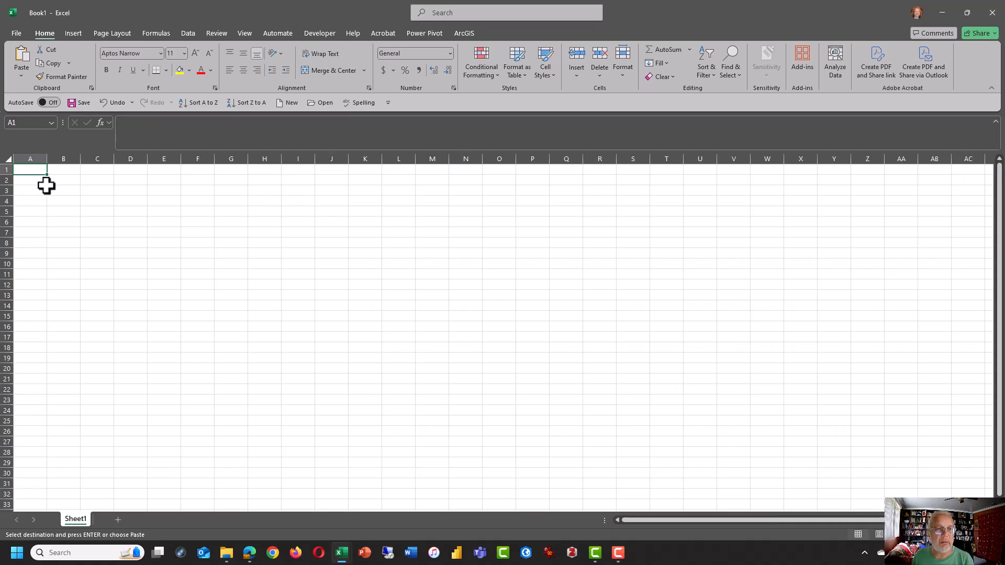
{"action": "left_click", "coordinate": [22, 62]}
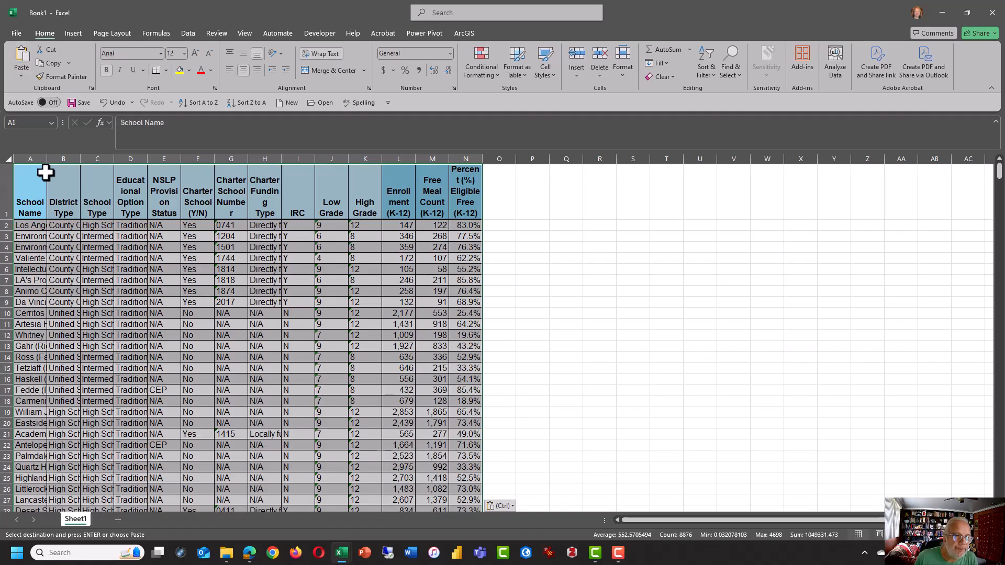
{"action": "left_click_drag", "start_coordinate": [46, 159], "coordinate": [149, 158]}
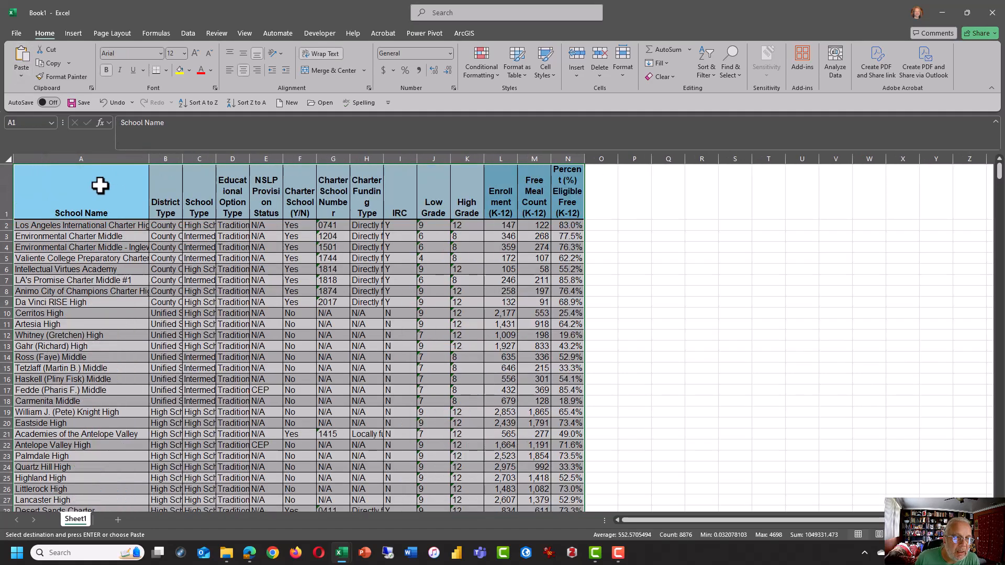
{"action": "left_click", "coordinate": [90, 188]}
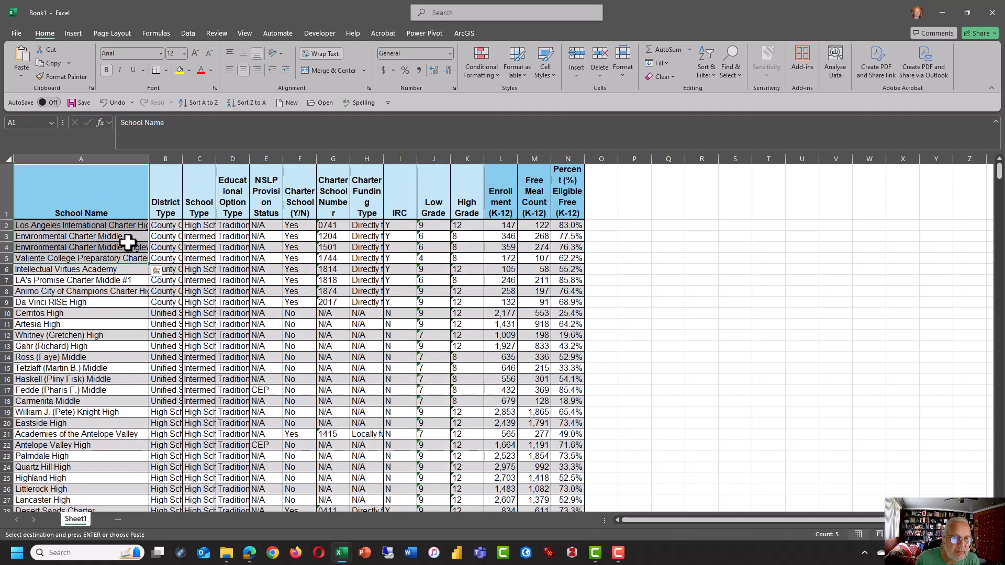
Delete columns B through K, from District Type to High Grade.
{"action": "left_click", "coordinate": [172, 192]}
{"action": "left_click_drag", "start_coordinate": [172, 158], "coordinate": [472, 151]}
{"action": "left_click_drag", "start_coordinate": [169, 158], "coordinate": [471, 155]}
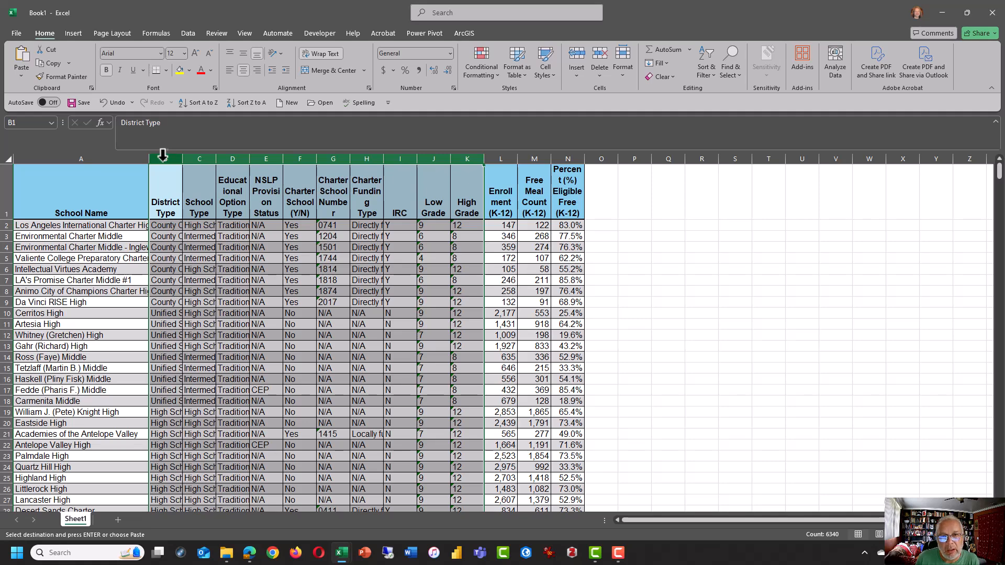
{"action": "left_click_drag", "start_coordinate": [168, 155], "coordinate": [478, 157]}
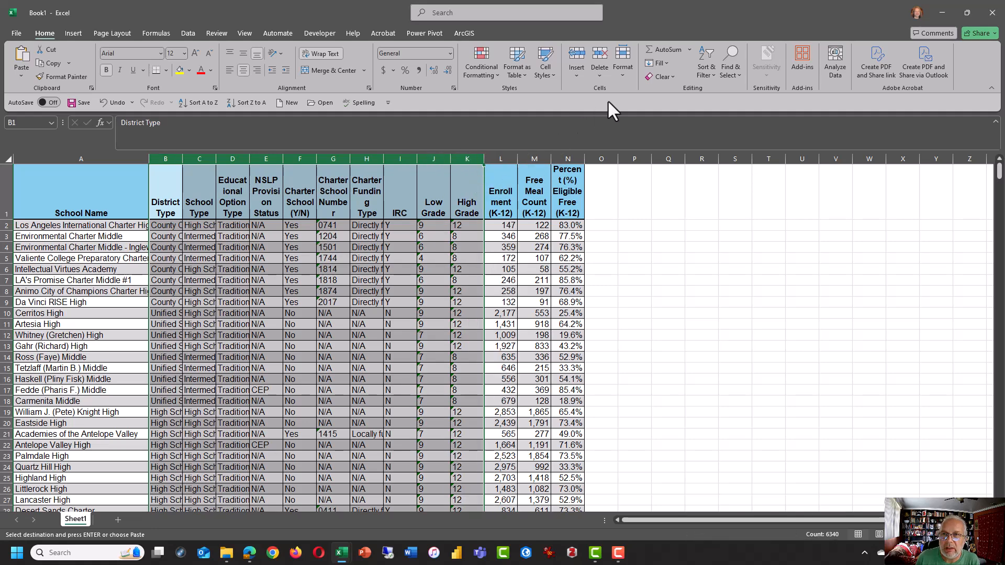
{"action": "left_click", "coordinate": [604, 52]}
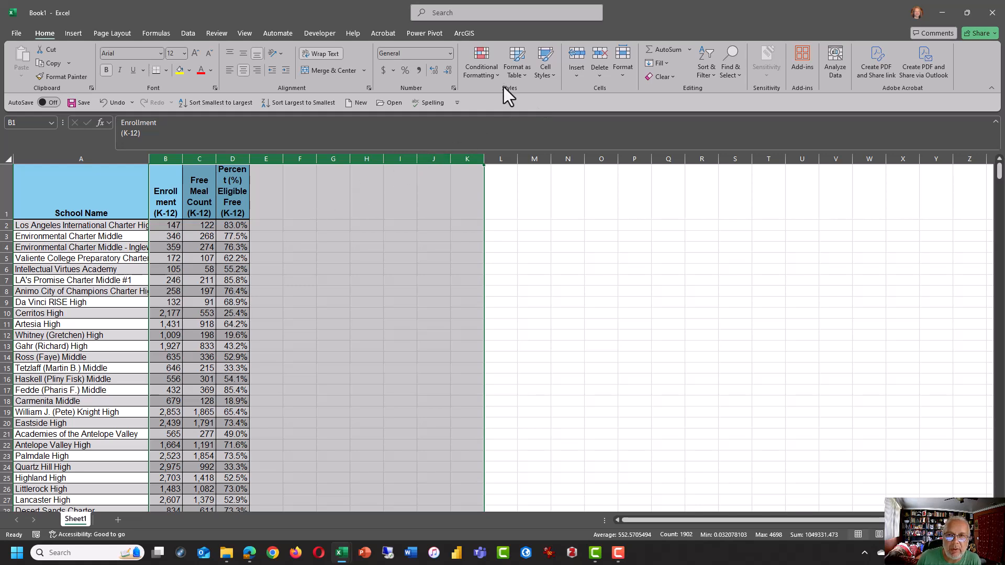
{"action": "left_click", "coordinate": [348, 189]}
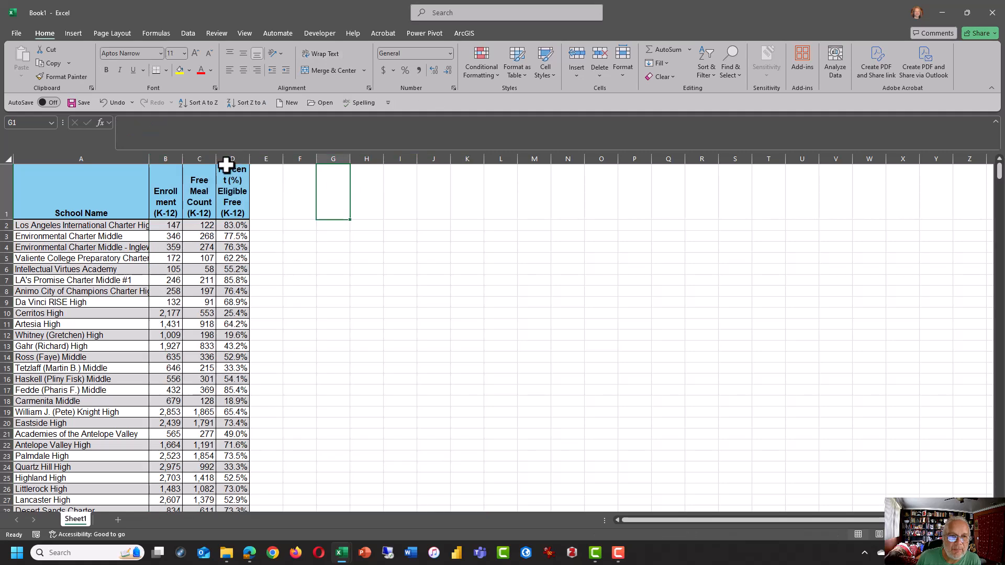
Delete the Free Meal Count (K-12) column and widen the Enrollment and Percent (%) Eligible Free columns.
{"action": "left_click", "coordinate": [199, 153]}
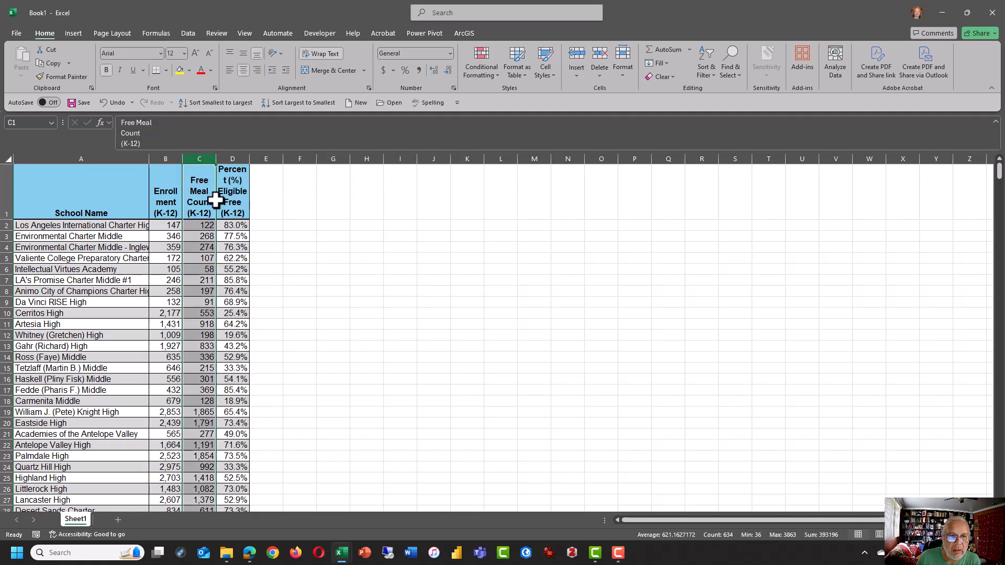
{"action": "left_click", "coordinate": [595, 52]}
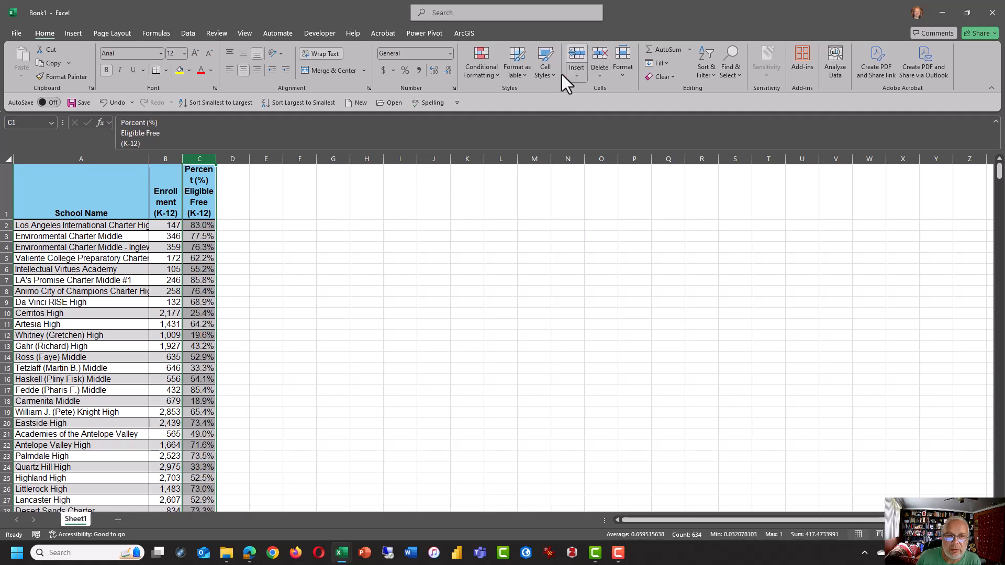
{"action": "left_click_drag", "start_coordinate": [165, 151], "coordinate": [246, 157]}
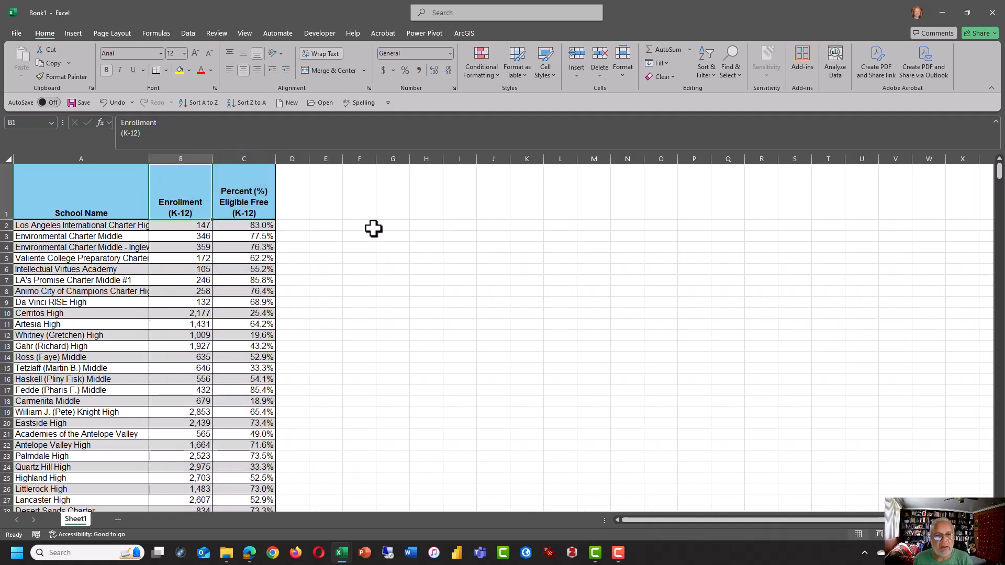
Format all Enrollment (K-12) and Percent (%) Eligible Free (K-12) values below the headers as Number.
{"action": "left_click", "coordinate": [254, 196]}
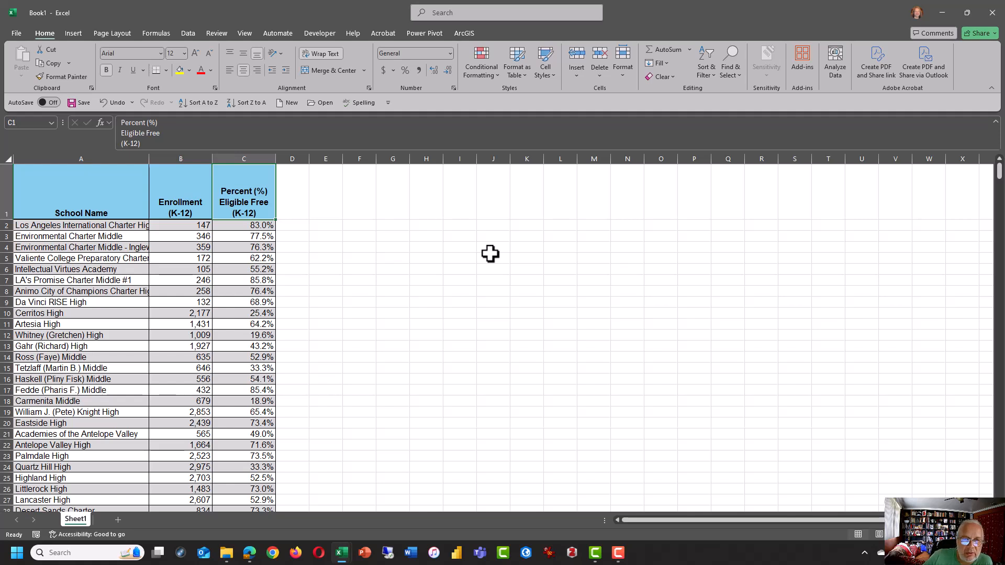
{"action": "key", "text": "Down"}
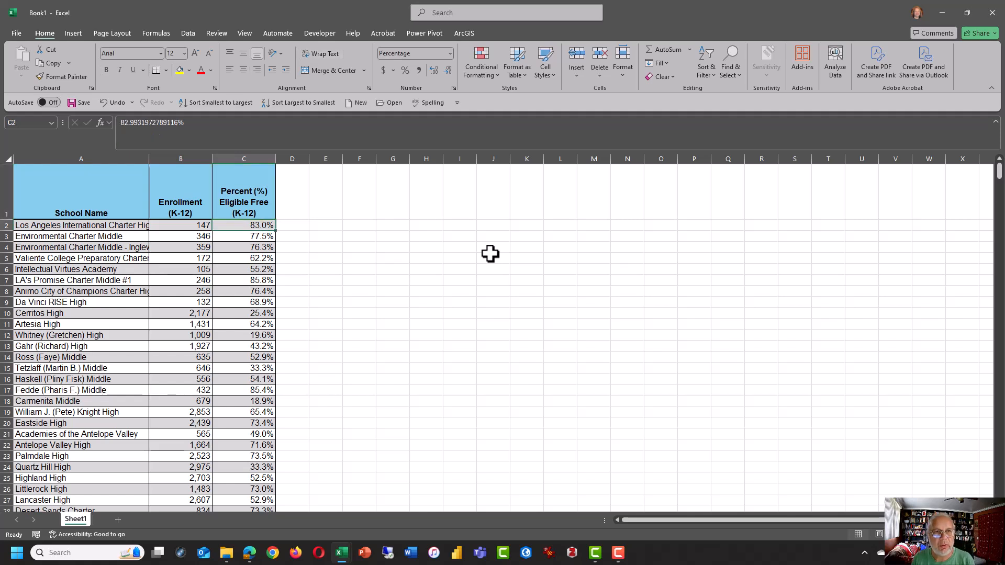
{"action": "key", "text": "Left"}
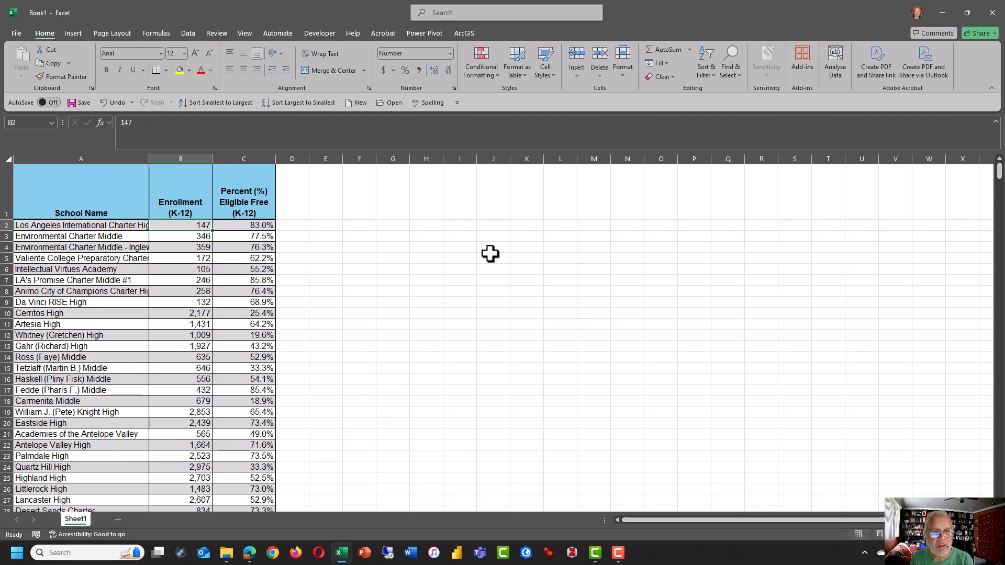
{"action": "key", "text": "shift+Right"}
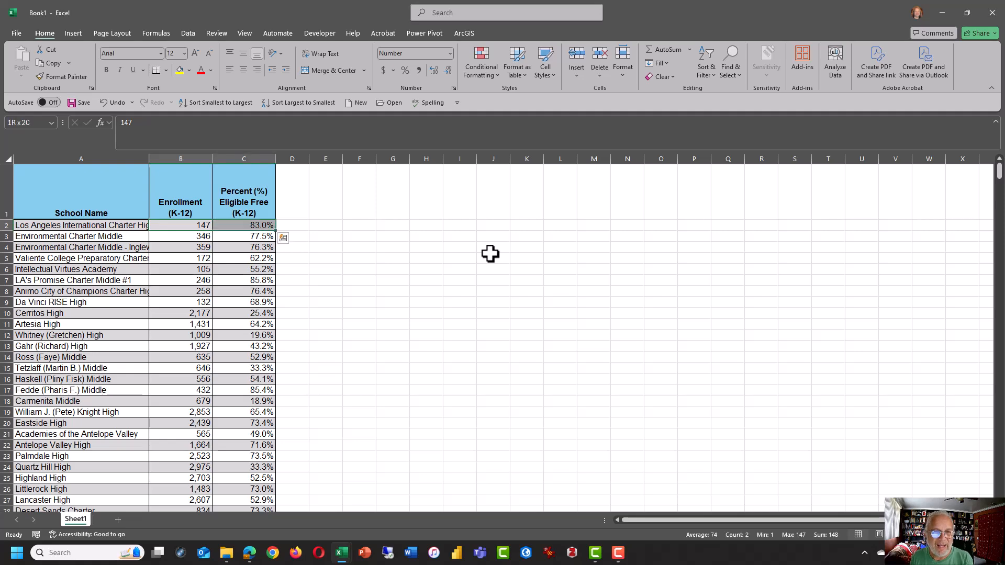
{"action": "key", "text": "ctrl+shift+Down"}
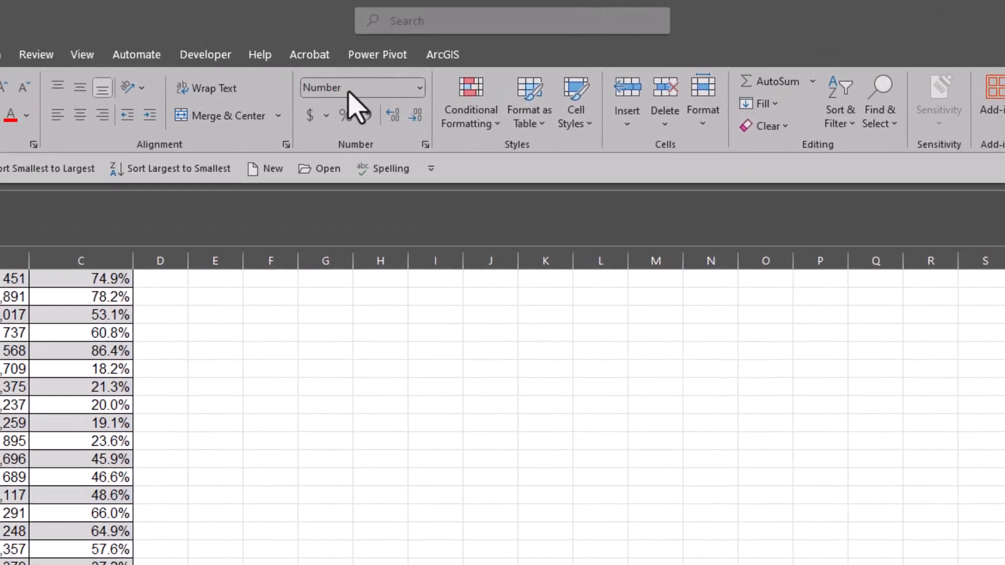
{"action": "left_click", "coordinate": [419, 89]}
{"action": "left_click", "coordinate": [419, 88]}
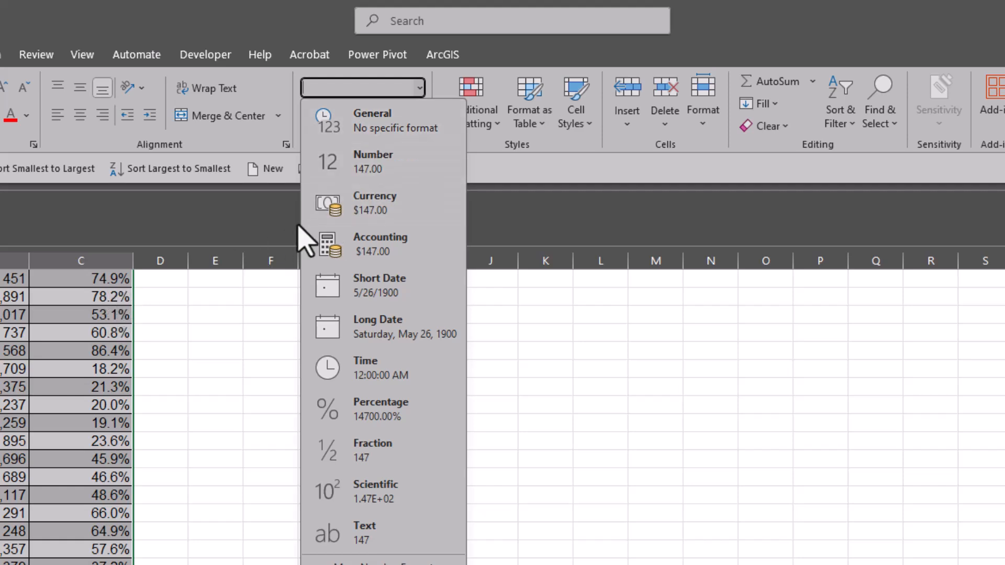
{"action": "left_click", "coordinate": [373, 169]}
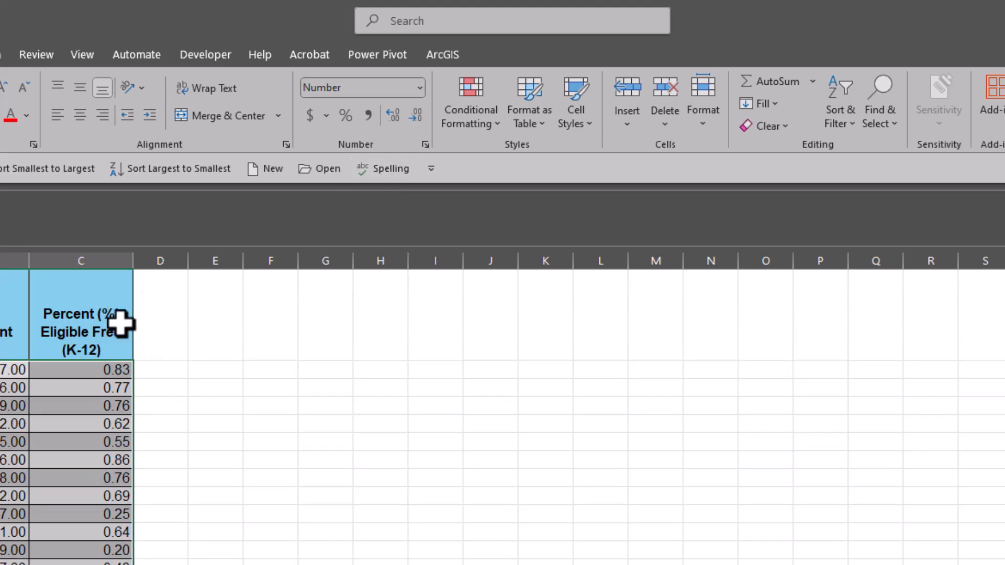
Check the first school's reformatted percent and enrollment values, and widen the School Name column to fit the full names.
{"action": "left_click", "coordinate": [68, 370]}
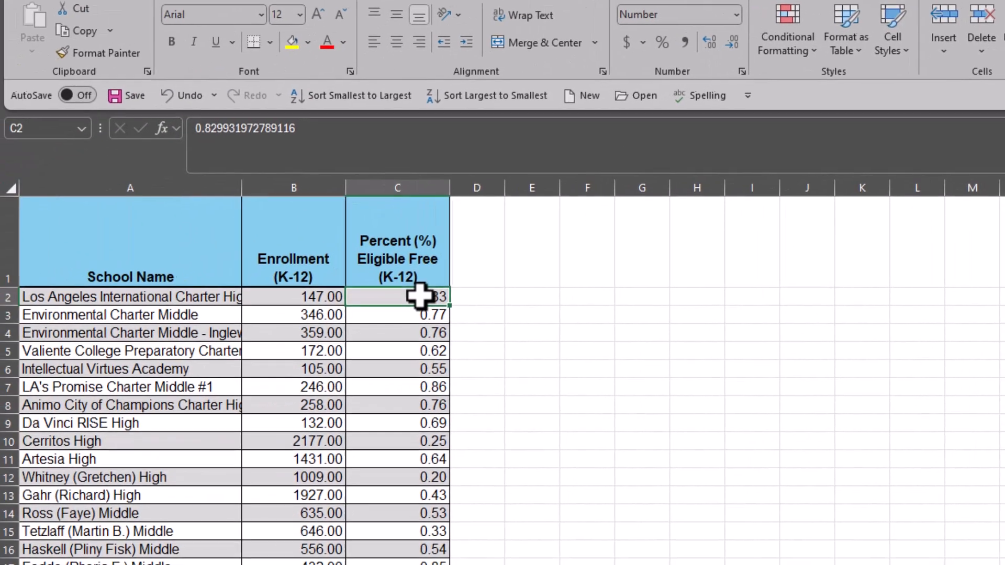
{"action": "left_click", "coordinate": [310, 296]}
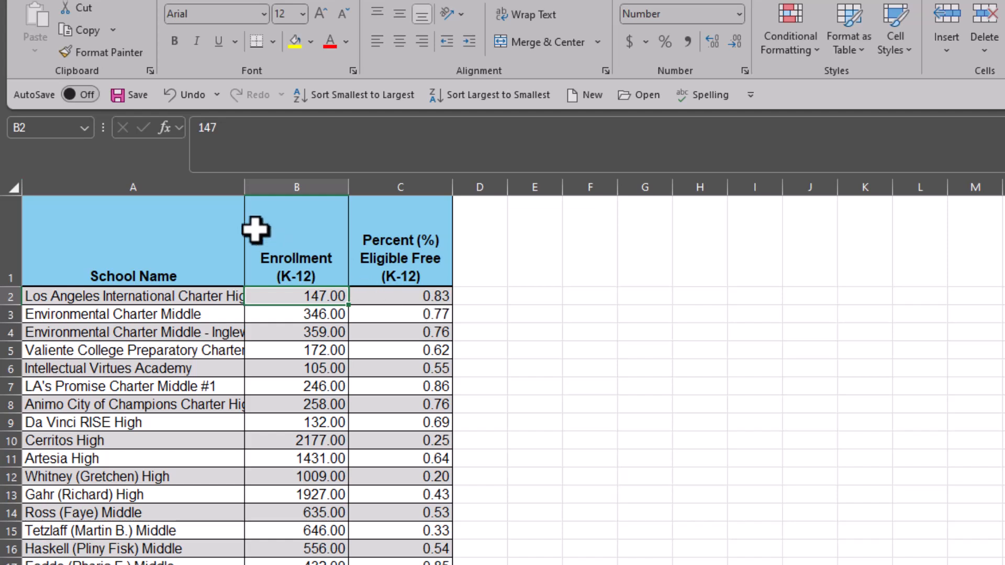
{"action": "left_click_drag", "start_coordinate": [244, 187], "coordinate": [353, 185]}
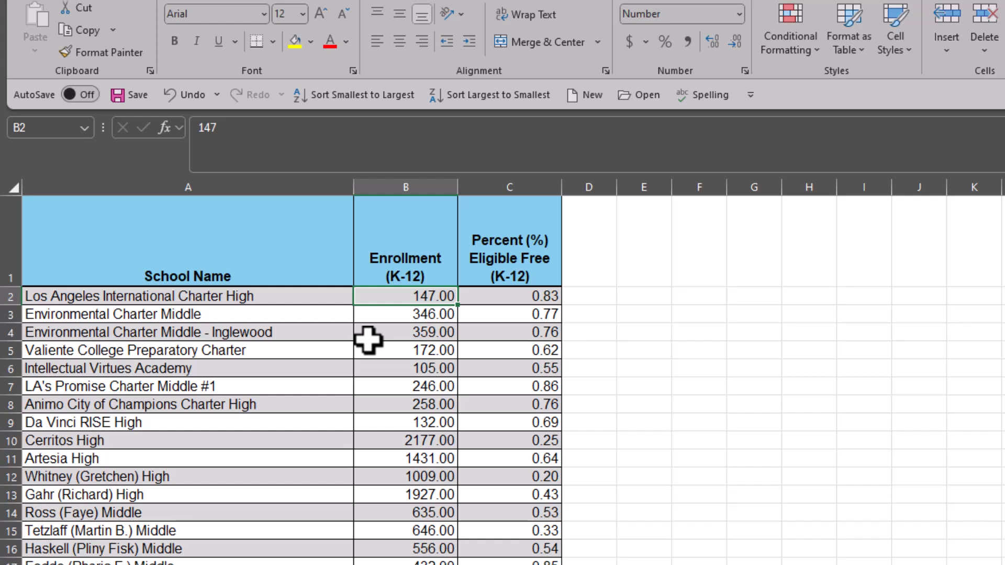
Copy the Enrollment (K-12) column with its header, down to the last school row.
{"action": "key", "text": "Right"}
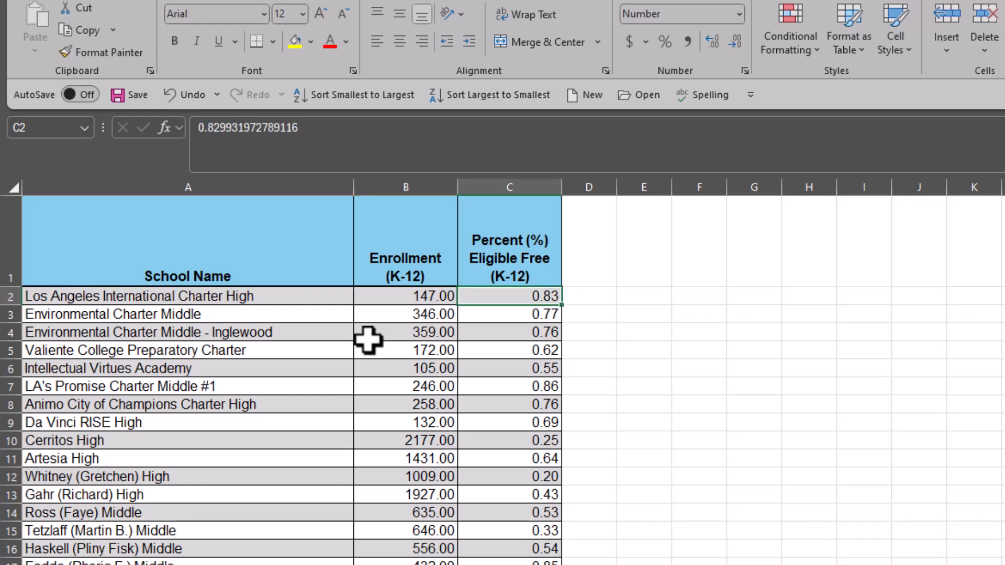
{"action": "key", "text": "Up"}
{"action": "key", "text": "Left"}
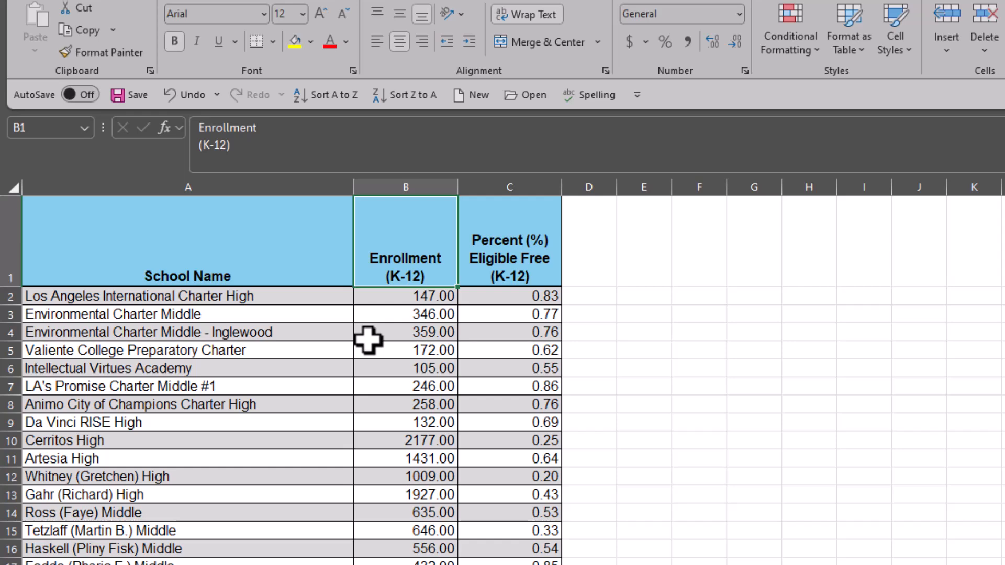
{"action": "key", "text": "Down"}
{"action": "key", "text": "Up"}
{"action": "key", "text": "ctrl+shift+Down"}
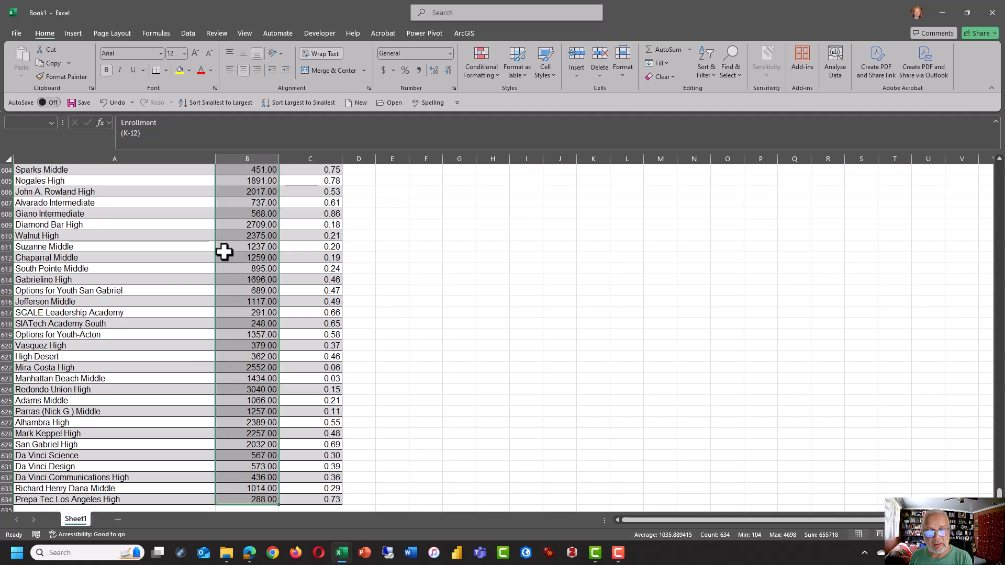
{"action": "key", "text": "ctrl+c"}
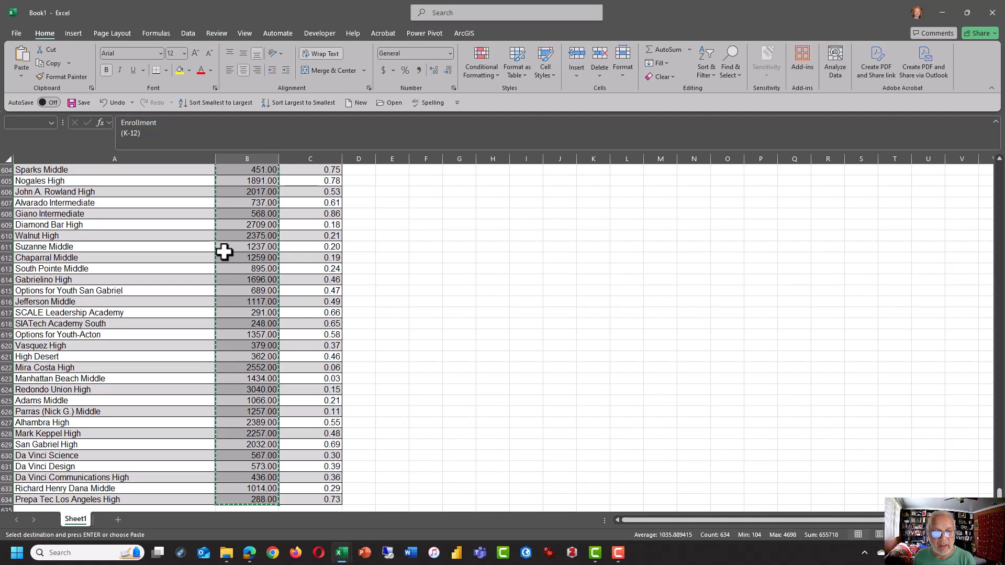
Switch to the Statistics Kingdom site in the Edge browser and open its Descriptive Statistics calculator from the basic statistics.
{"action": "left_click", "coordinate": [255, 557]}
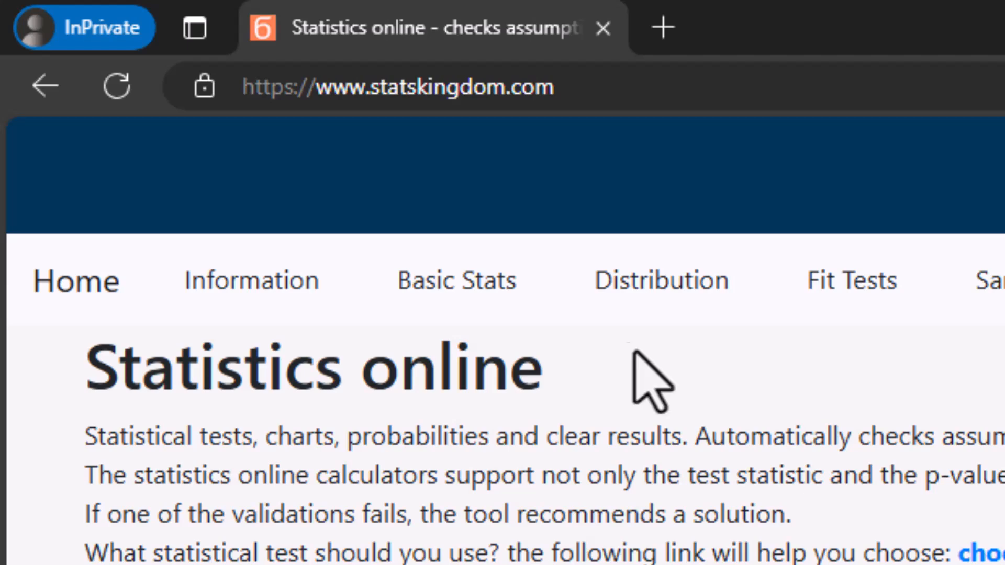
{"action": "left_click", "coordinate": [484, 289]}
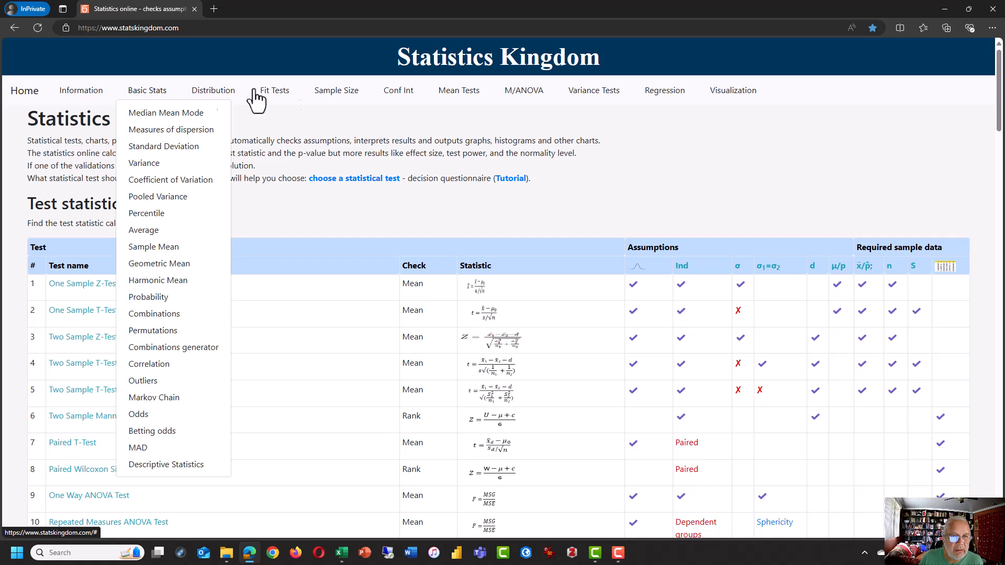
{"action": "left_click", "coordinate": [171, 466]}
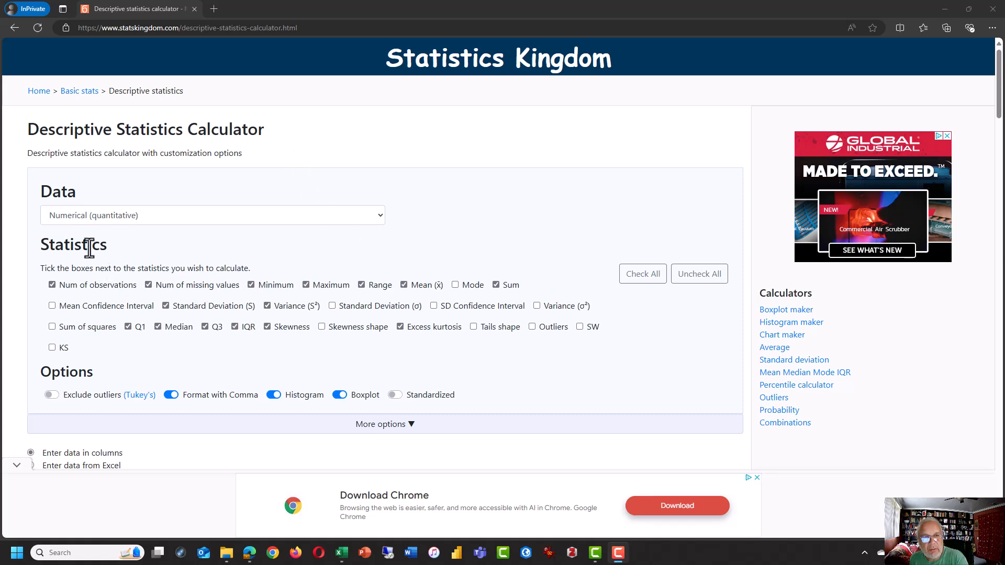
Review the statistics and options offered by the calculator, and turn on the Standardized option.
{"action": "left_click_drag", "start_coordinate": [50, 248], "coordinate": [574, 346]}
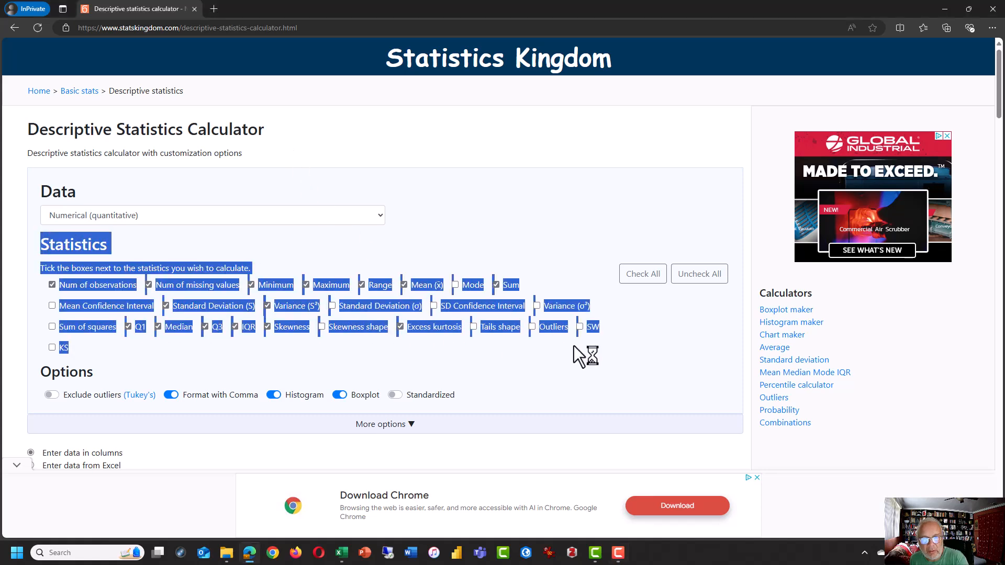
{"action": "left_click", "coordinate": [630, 344]}
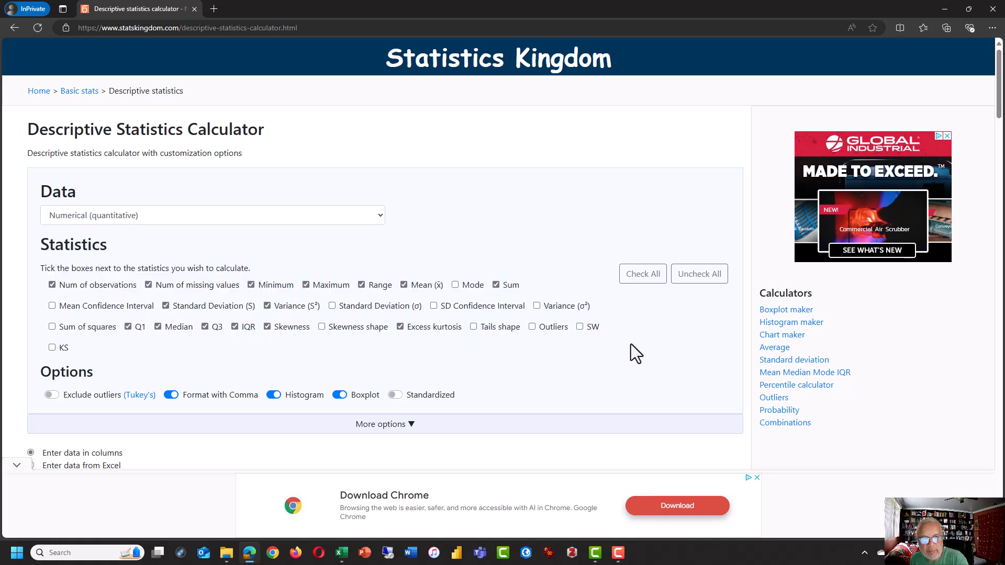
{"action": "scroll", "coordinate": [630, 344], "scroll_direction": "down", "scroll_amount": 2}
{"action": "left_click_drag", "start_coordinate": [38, 267], "coordinate": [462, 294]}
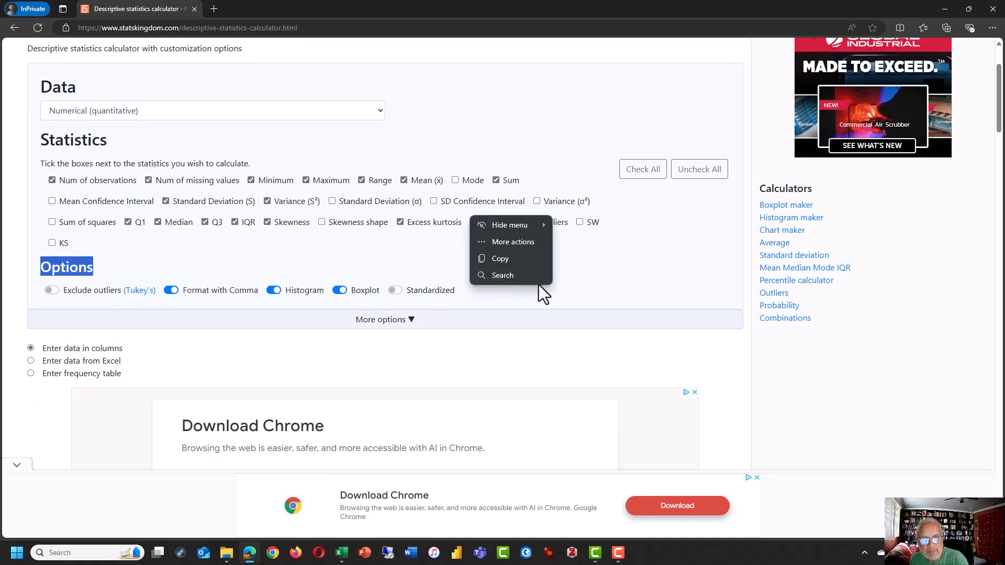
{"action": "left_click", "coordinate": [398, 290]}
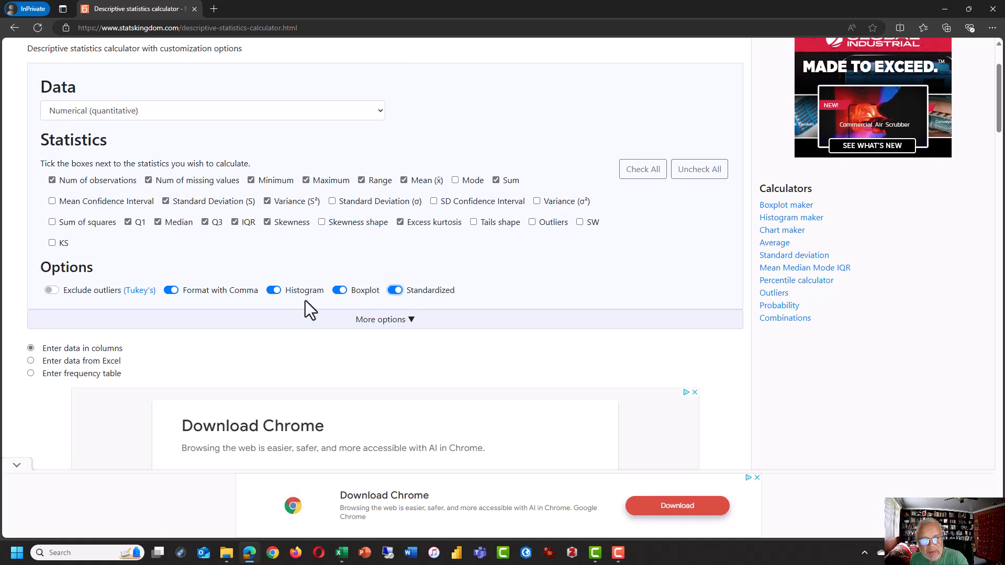
Set the calculator's data entry method to Enter data from Excel.
{"action": "scroll", "coordinate": [157, 325], "scroll_direction": "down", "scroll_amount": 2}
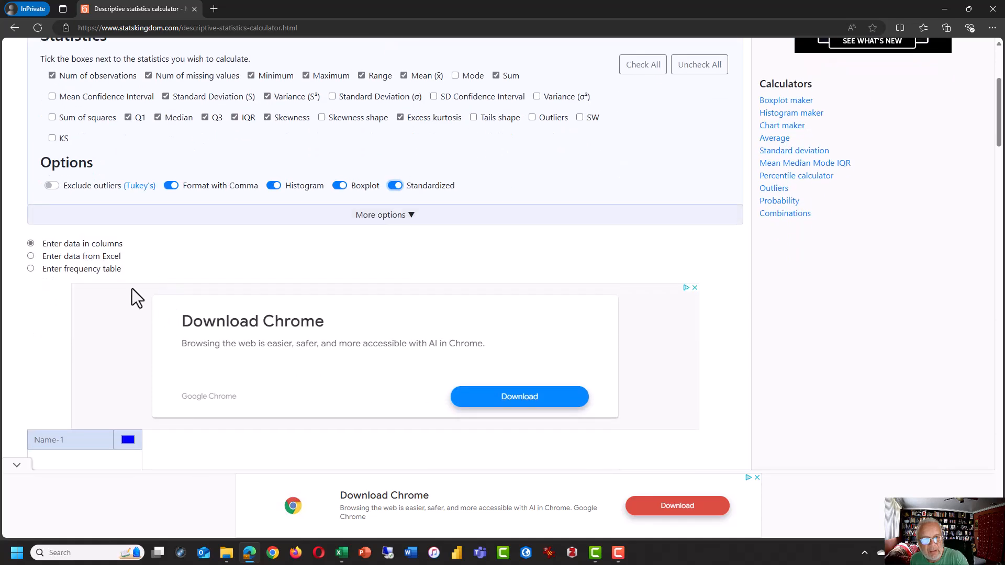
{"action": "left_click", "coordinate": [31, 257]}
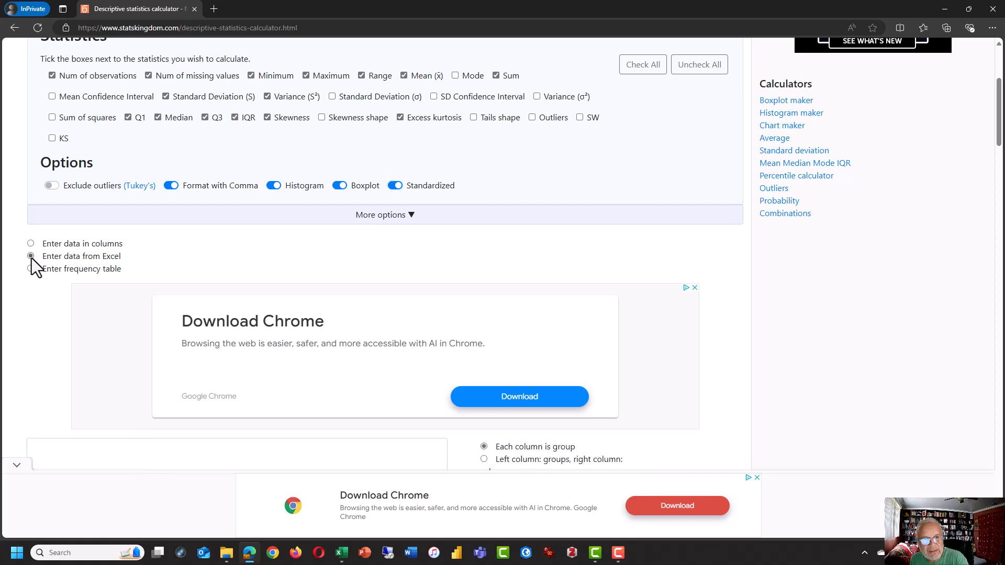
{"action": "scroll", "coordinate": [55, 332], "scroll_direction": "down", "scroll_amount": 3}
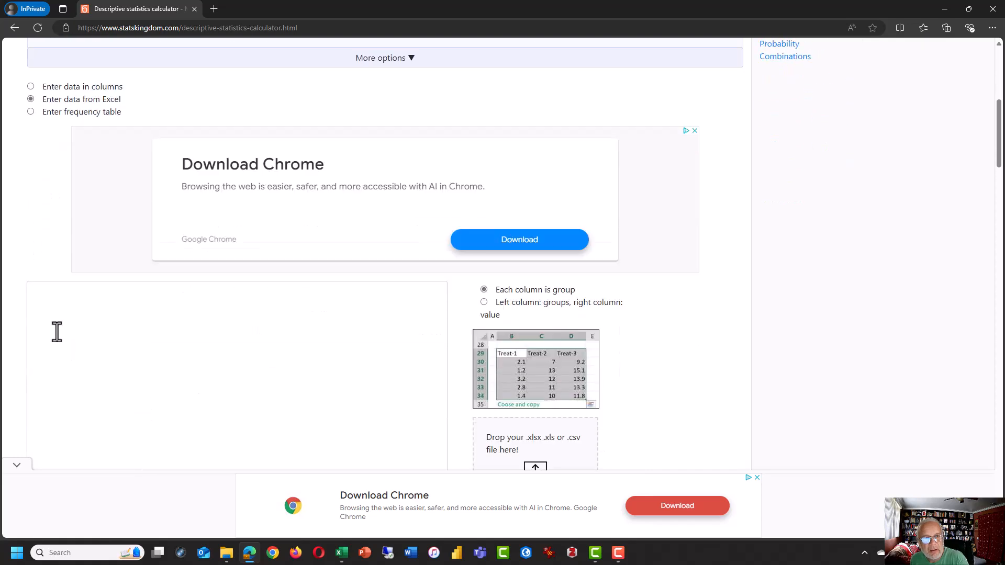
Check in the Excel workbook that the Enrollment column is still copied, and paste it into the calculator's data box in Edge.
{"action": "right_click", "coordinate": [62, 314]}
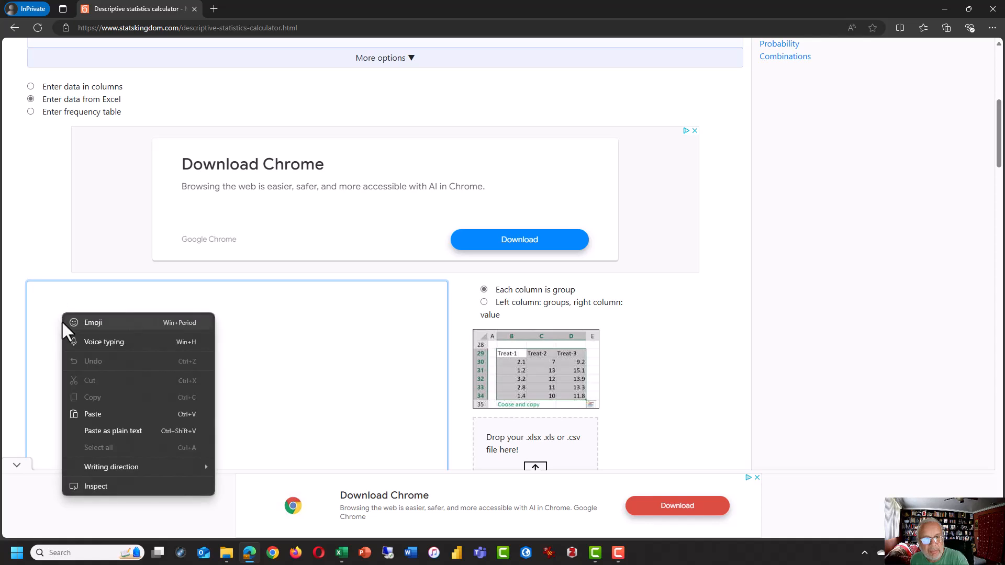
{"action": "left_click", "coordinate": [341, 553]}
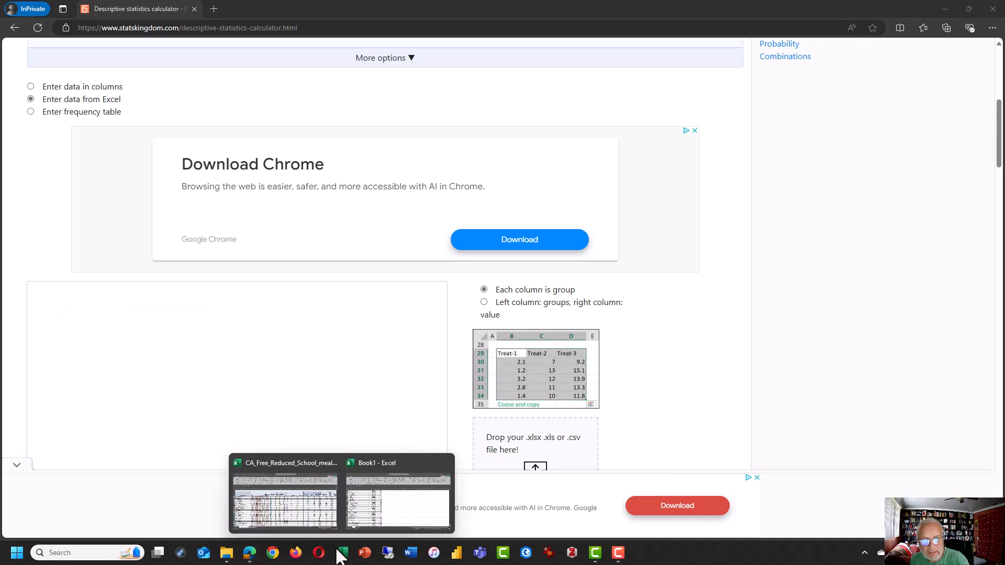
{"action": "left_click", "coordinate": [362, 520]}
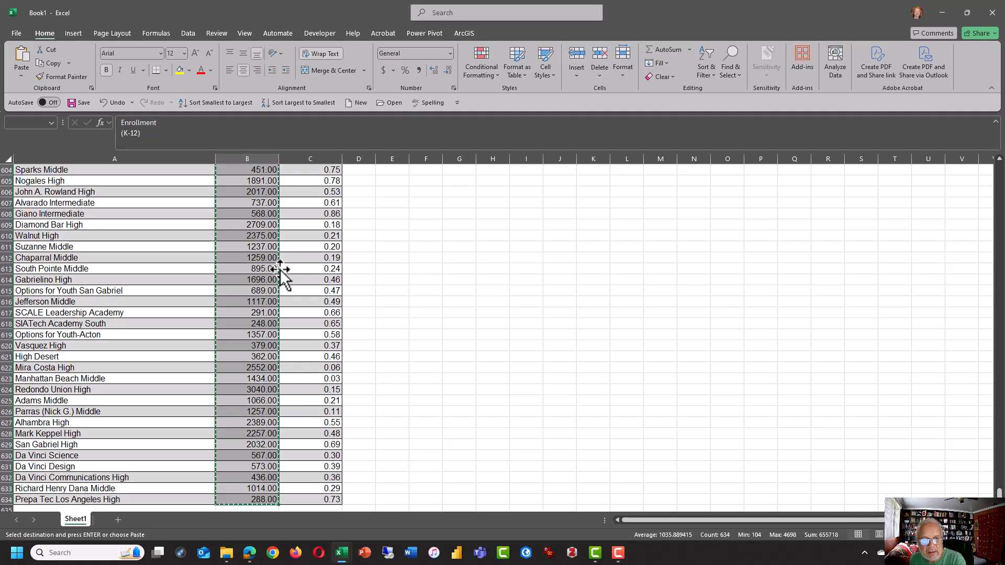
{"action": "key", "text": "alt+Tab"}
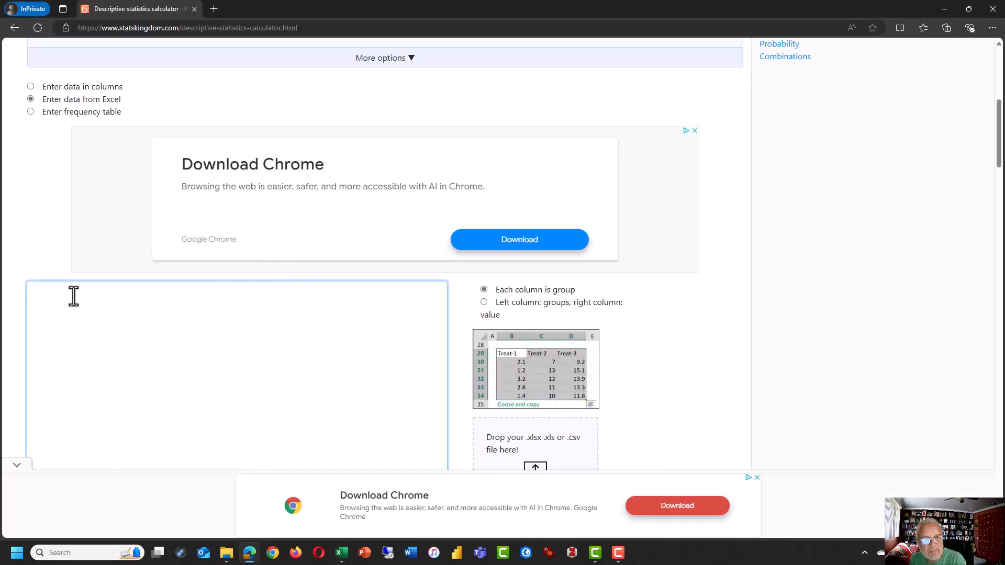
{"action": "right_click", "coordinate": [71, 296]}
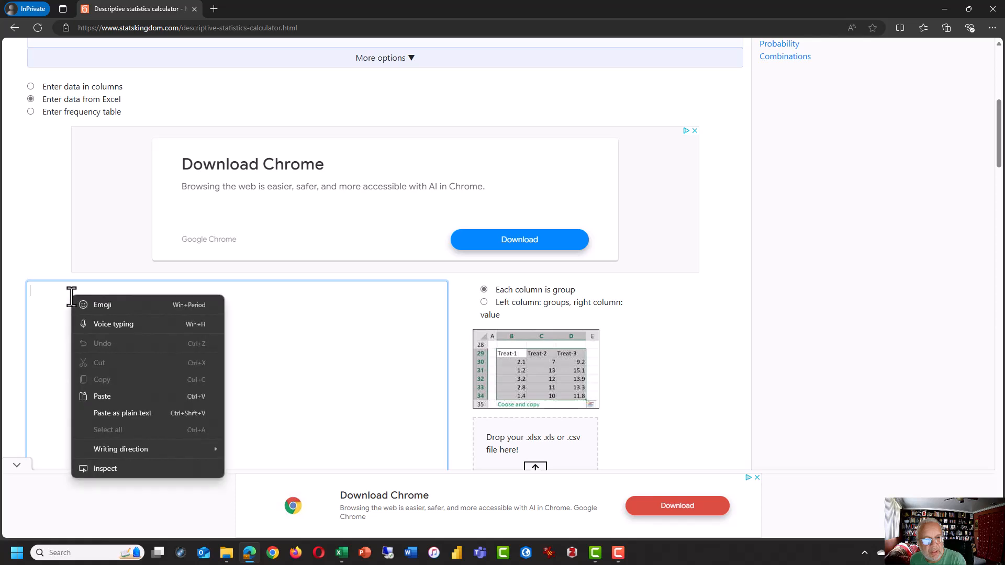
{"action": "left_click", "coordinate": [99, 393]}
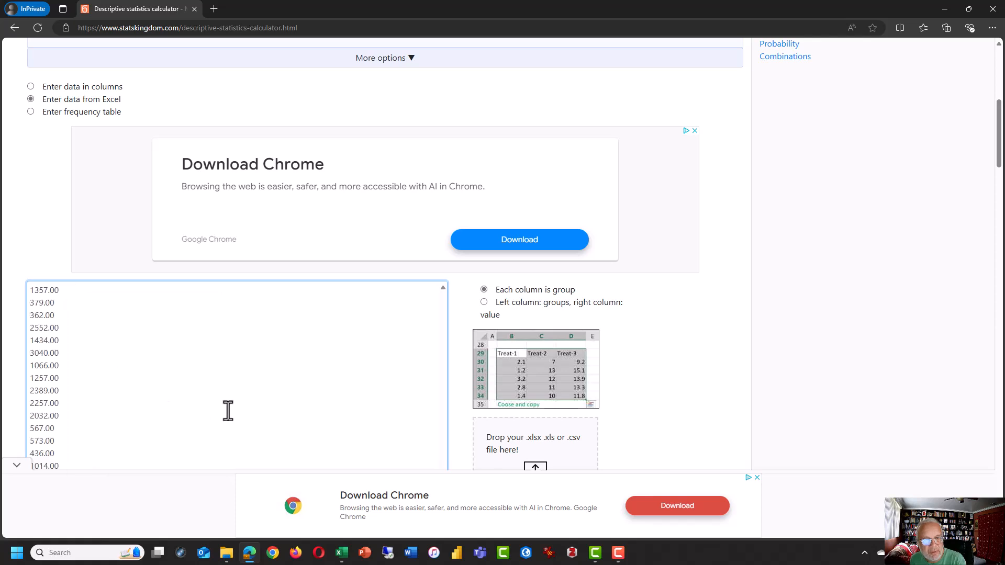
Calculate the descriptive statistics for the pasted enrollment data, and highlight the mean and standard deviation in the results table.
{"action": "scroll", "coordinate": [703, 343], "scroll_direction": "down", "scroll_amount": 4}
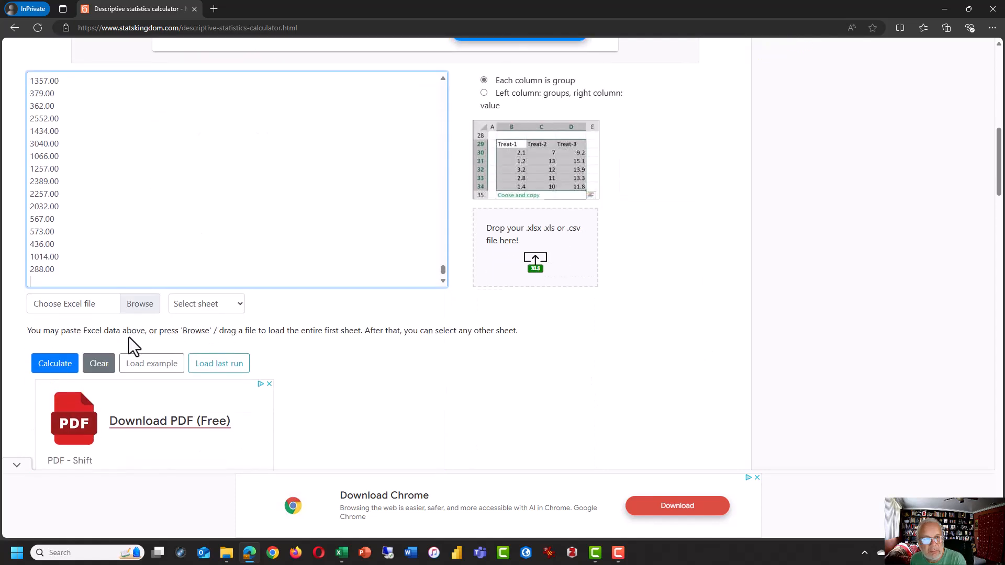
{"action": "left_click", "coordinate": [55, 368]}
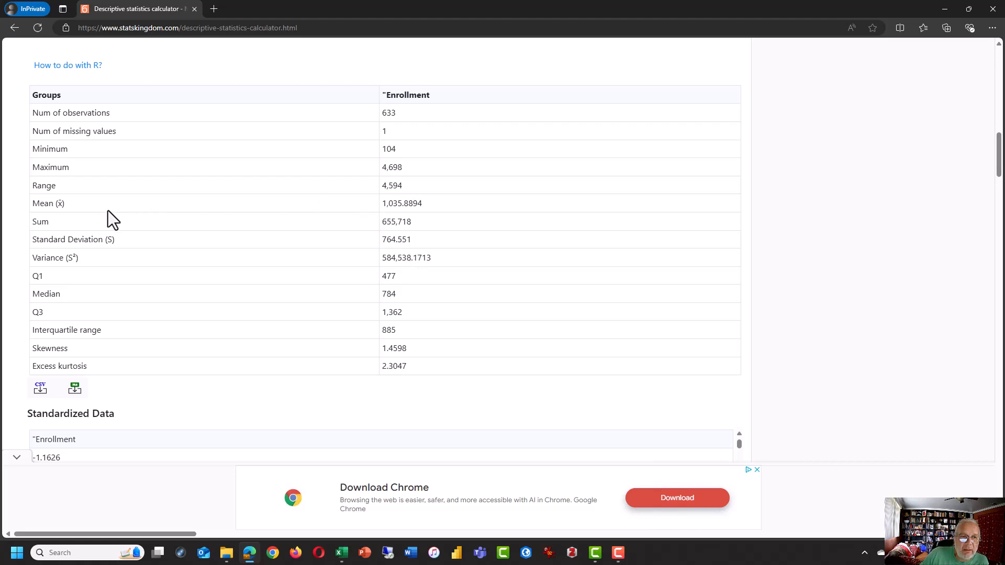
{"action": "left_click_drag", "start_coordinate": [425, 205], "coordinate": [379, 203]}
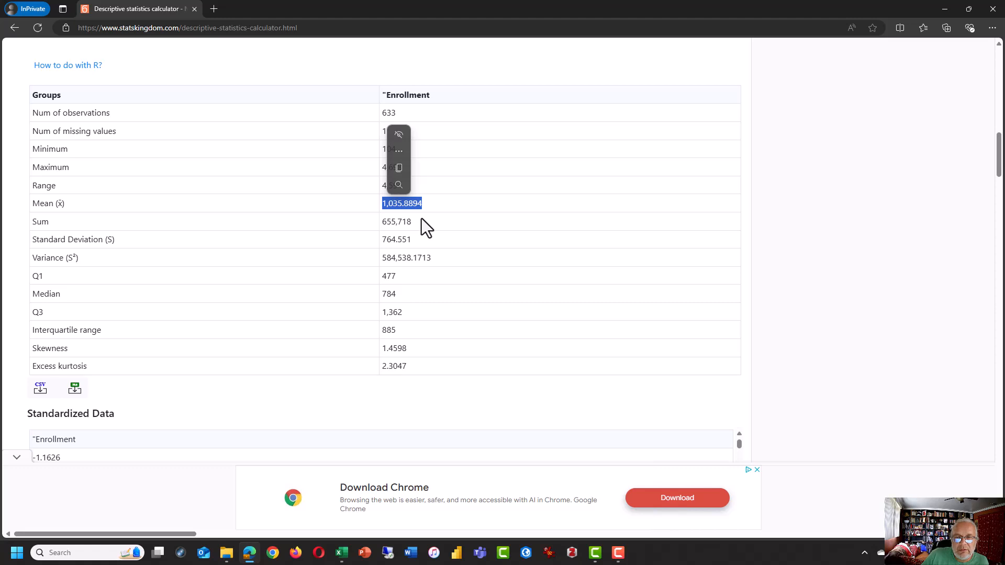
{"action": "left_click_drag", "start_coordinate": [410, 221], "coordinate": [33, 243]}
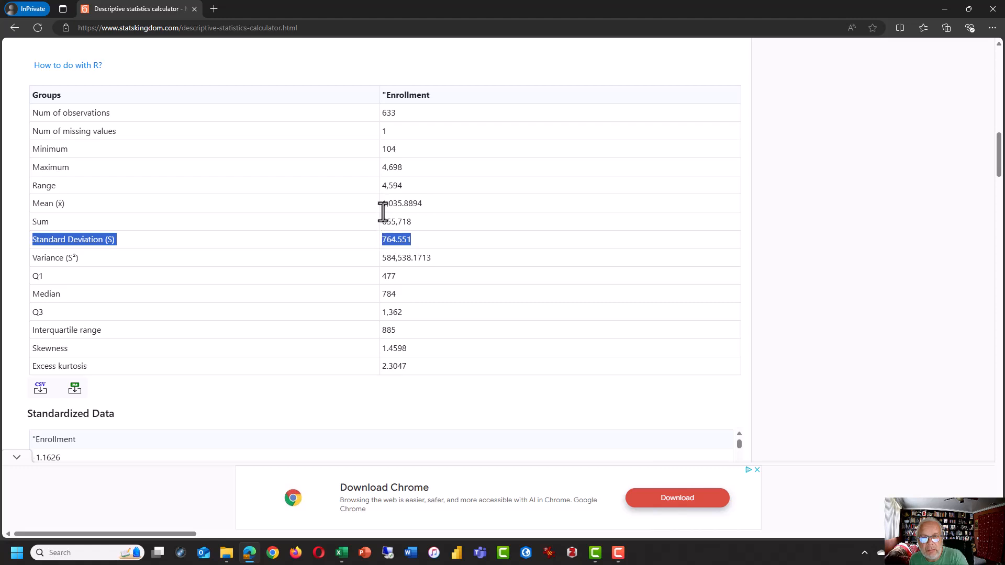
{"action": "left_click_drag", "start_coordinate": [382, 204], "coordinate": [429, 204]}
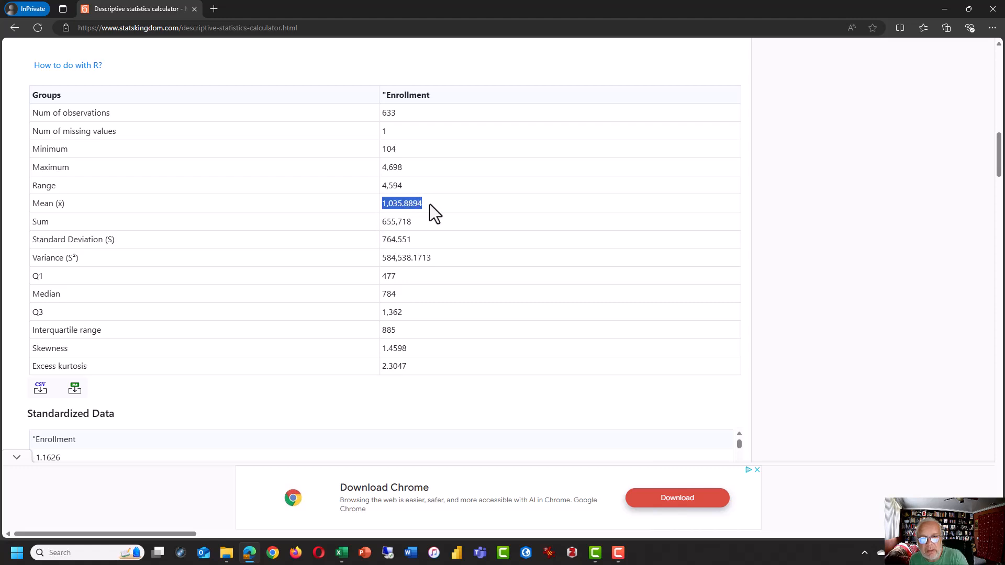
Highlight the standard deviation and examine the standardized data, histogram and box plot of the enrollment results.
{"action": "left_click_drag", "start_coordinate": [413, 240], "coordinate": [379, 240]}
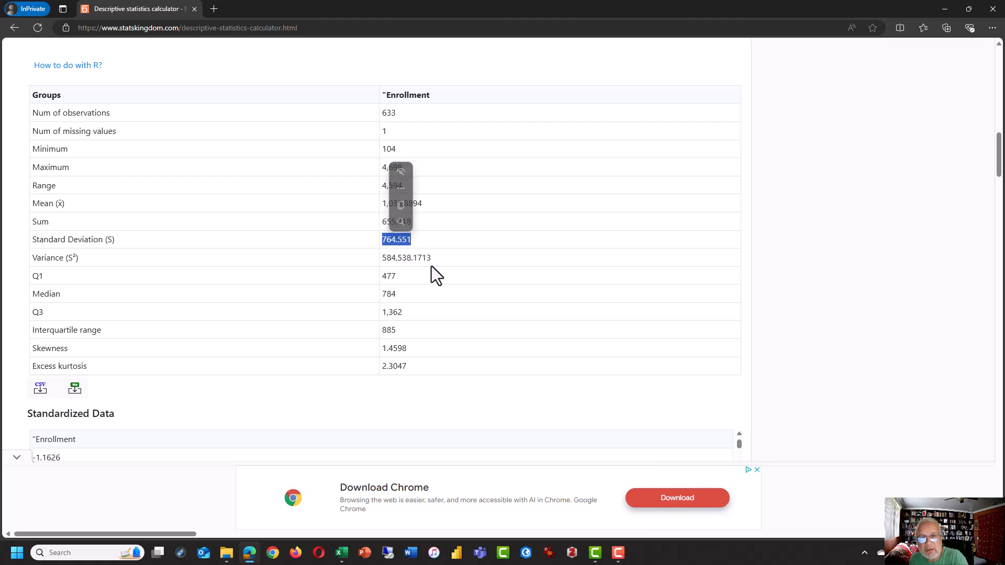
{"action": "scroll", "coordinate": [431, 266], "scroll_direction": "down", "scroll_amount": 6}
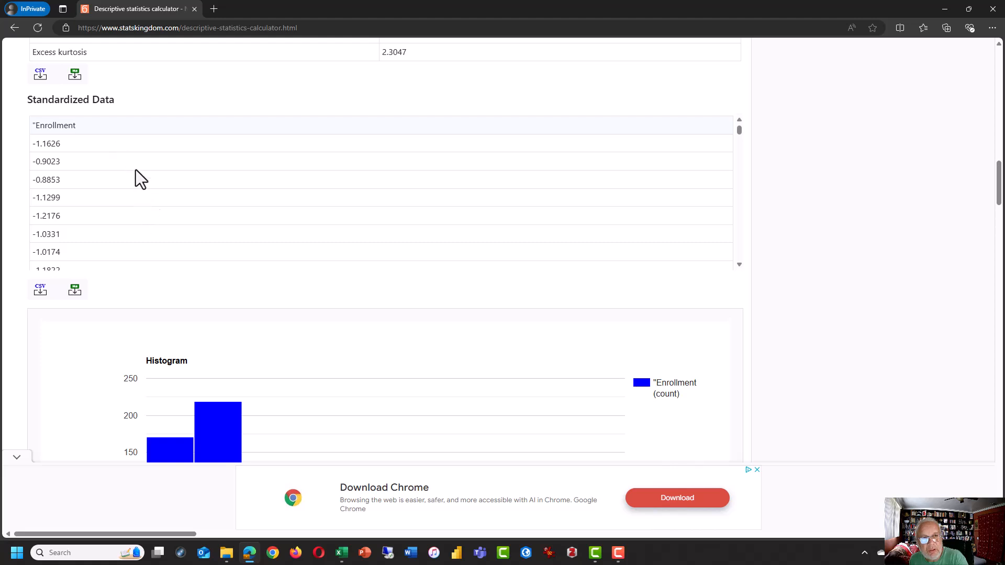
{"action": "scroll", "coordinate": [200, 213], "scroll_direction": "down", "scroll_amount": 3}
{"action": "scroll", "coordinate": [788, 293], "scroll_direction": "down", "scroll_amount": 1}
{"action": "scroll", "coordinate": [788, 294], "scroll_direction": "down", "scroll_amount": 5}
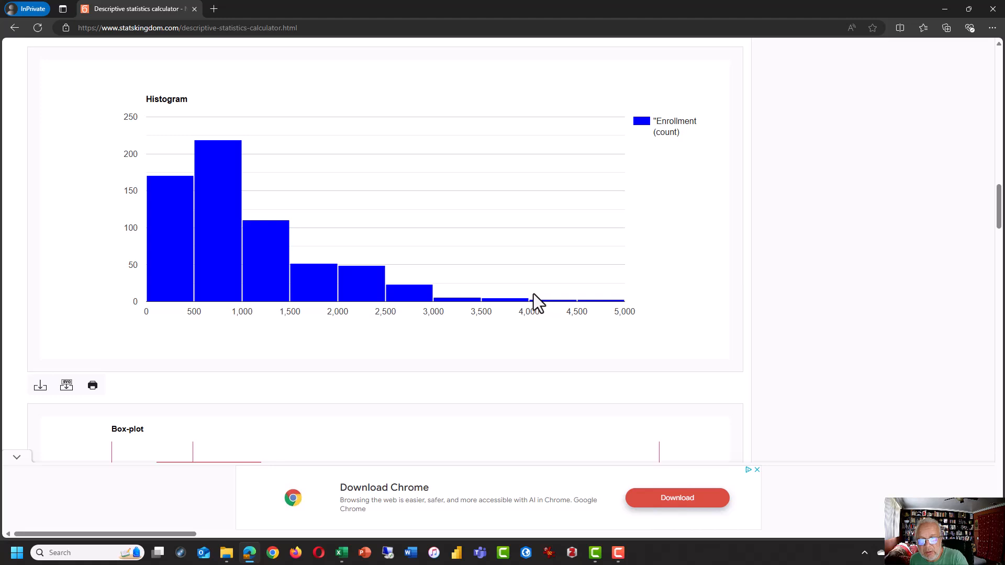
{"action": "left_click_drag", "start_coordinate": [545, 295], "coordinate": [636, 315]}
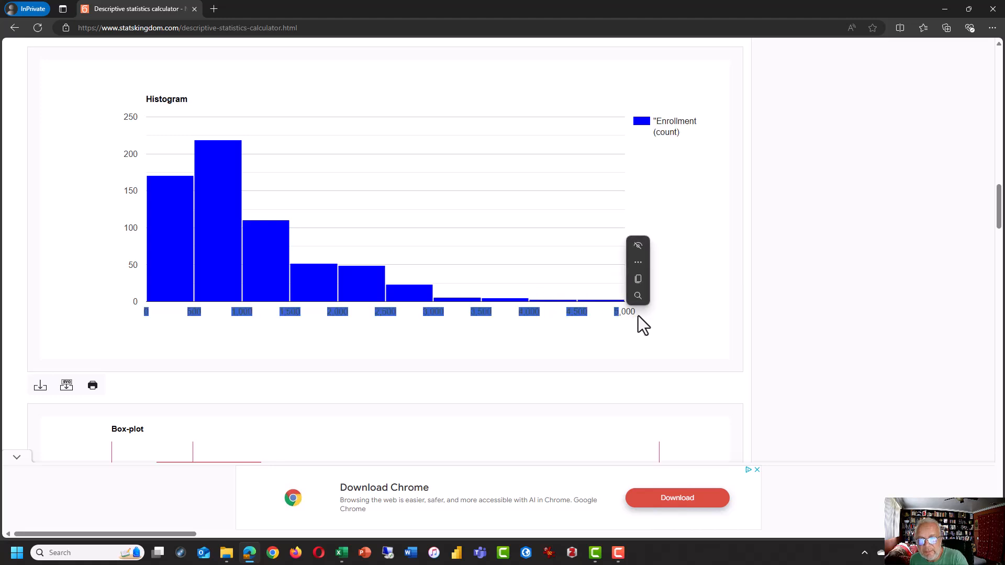
{"action": "left_click", "coordinate": [635, 316]}
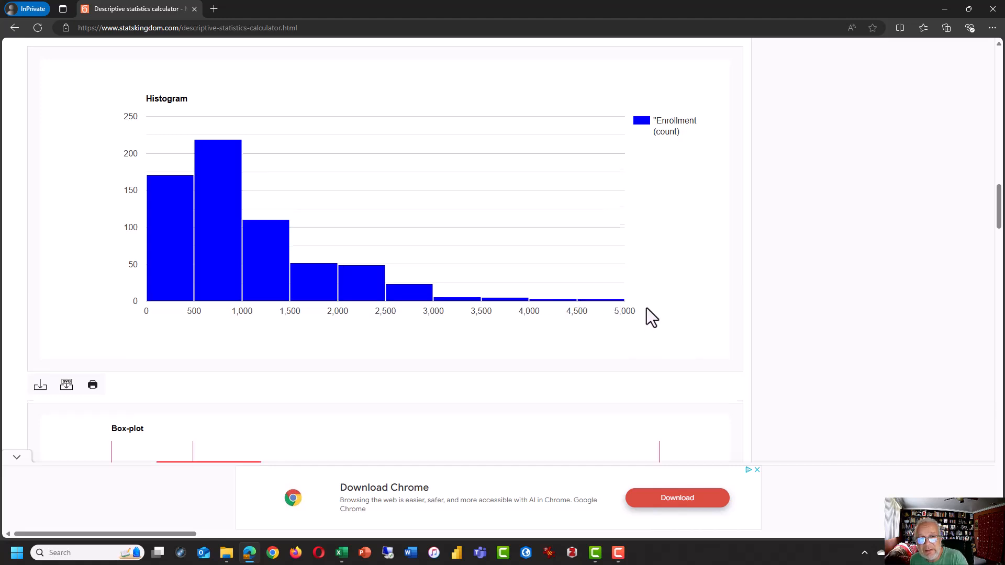
{"action": "scroll", "coordinate": [645, 307], "scroll_direction": "down", "scroll_amount": 3}
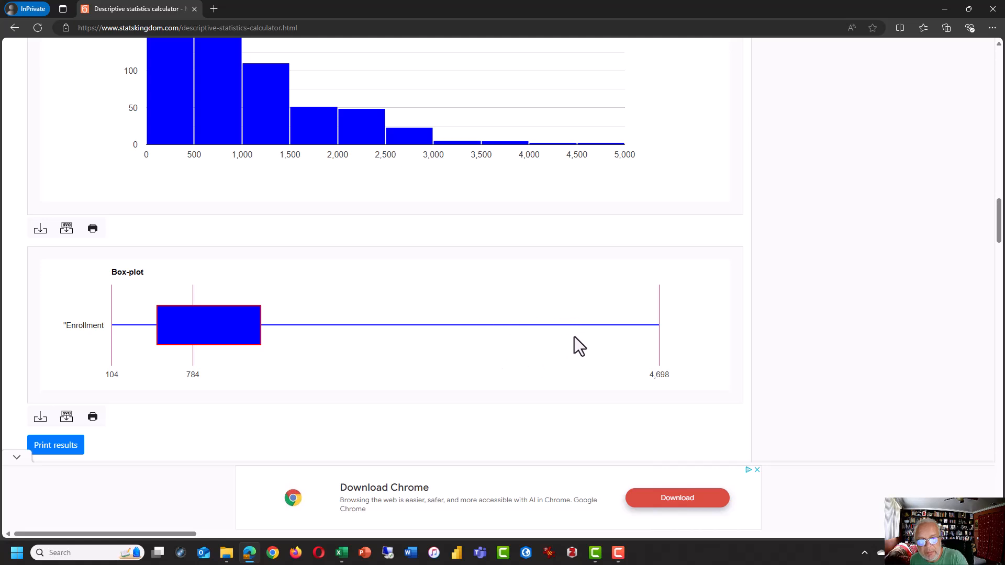
Export the standardized data as CSV and open it in Excel, deleting the WIN-camtasia-2024.exe download in between.
{"action": "scroll", "coordinate": [574, 337], "scroll_direction": "up", "scroll_amount": 8}
{"action": "scroll", "coordinate": [373, 266], "scroll_direction": "up", "scroll_amount": 1}
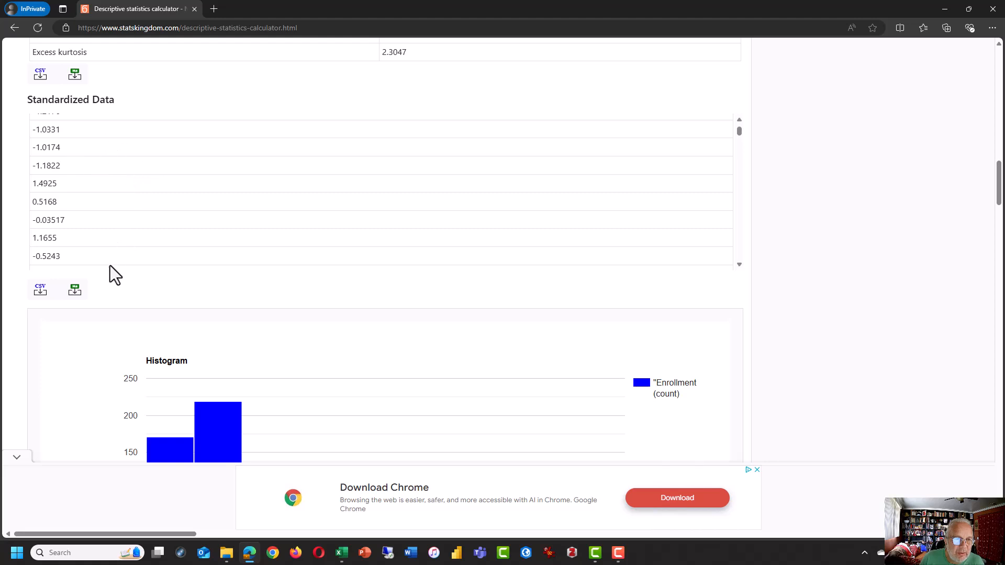
{"action": "left_click", "coordinate": [42, 293]}
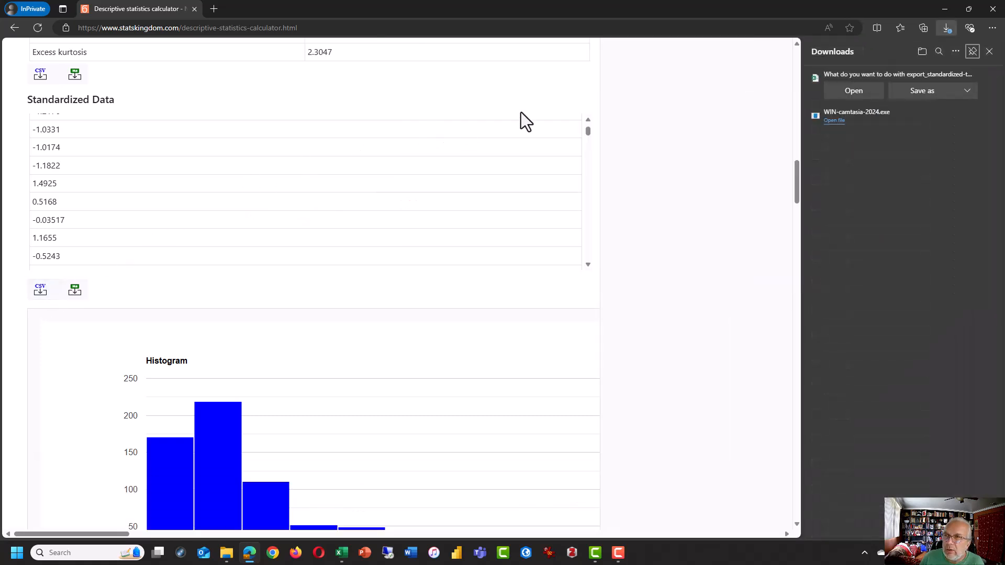
{"action": "mouse_move", "coordinate": [879, 123]}
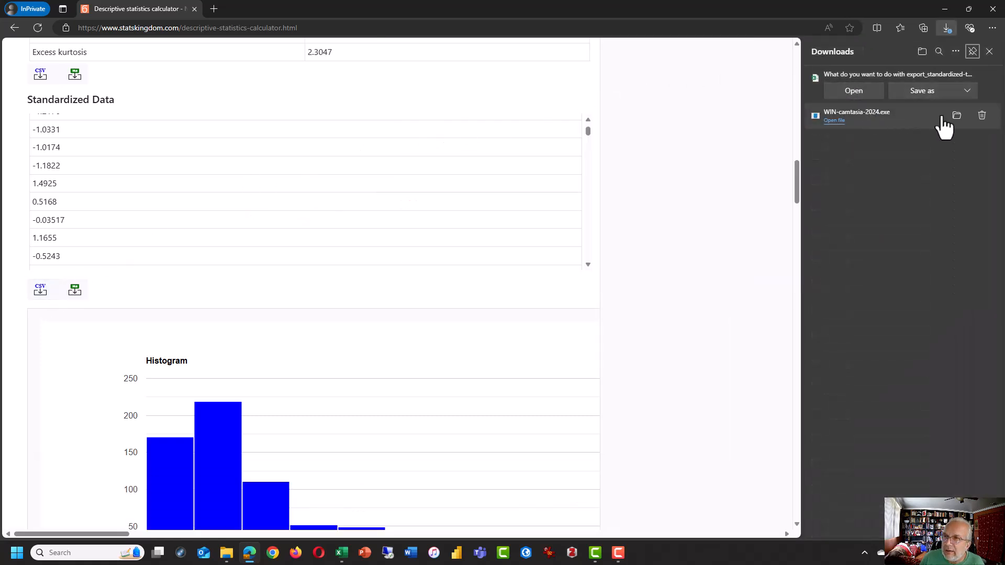
{"action": "left_click", "coordinate": [981, 115]}
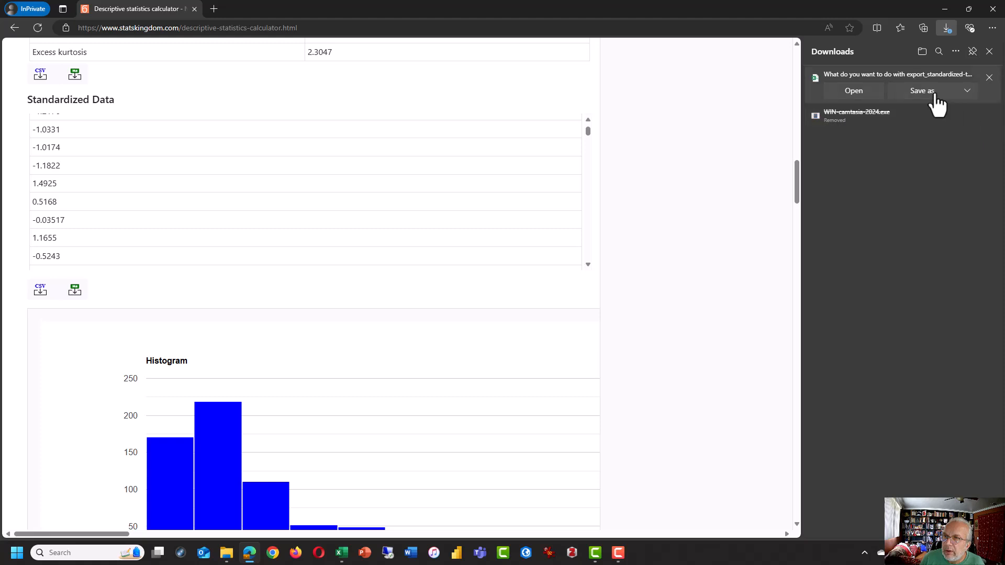
{"action": "left_click", "coordinate": [860, 95]}
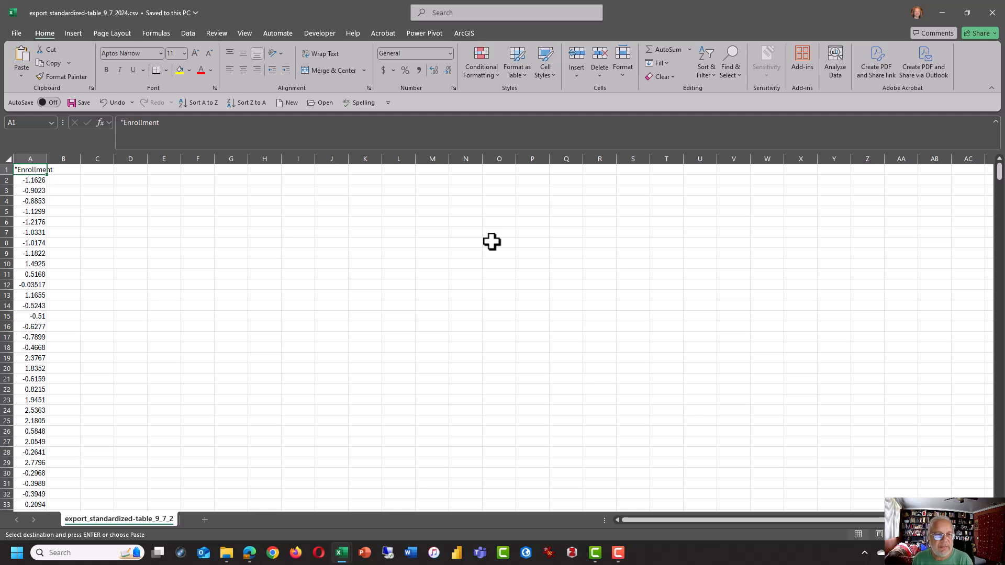
Replace the header in A1 with SD ZSc Enrl and copy the header with all the standardized scores below it.
{"action": "type", "text": "SD Z"}
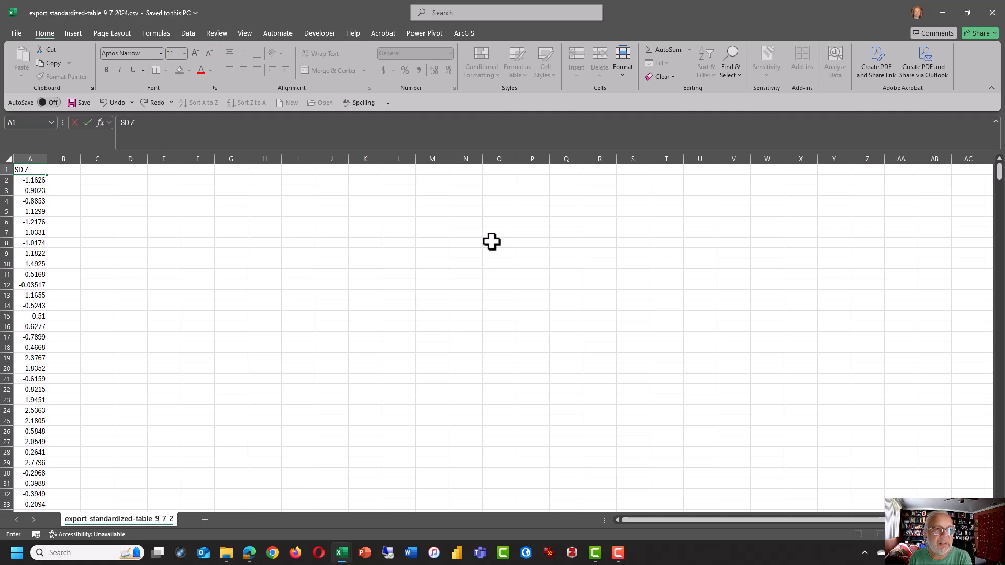
{"action": "type", "text": "S"}
{"action": "type", "text": "c Enrl"}
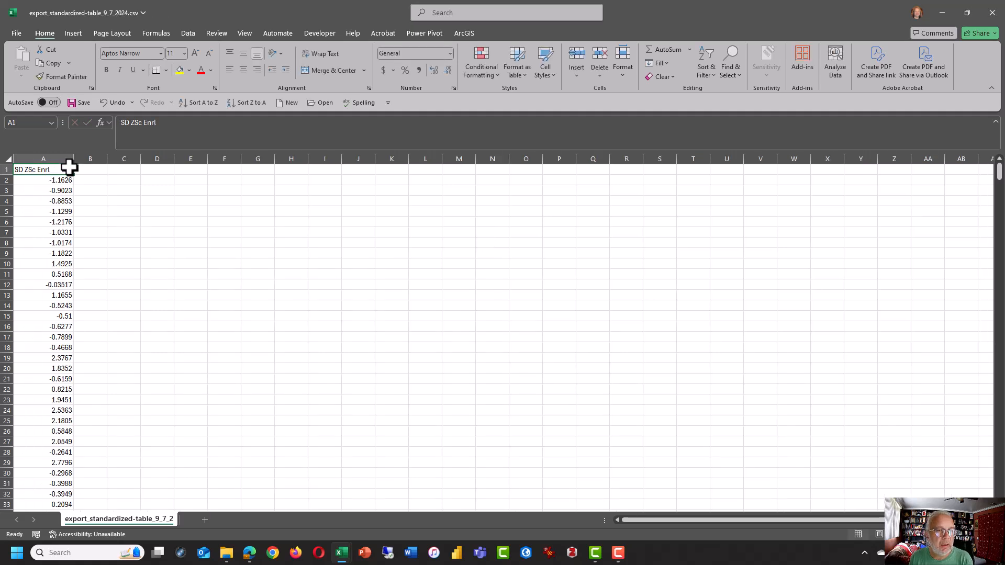
{"action": "key", "text": "ctrl+shift+Down"}
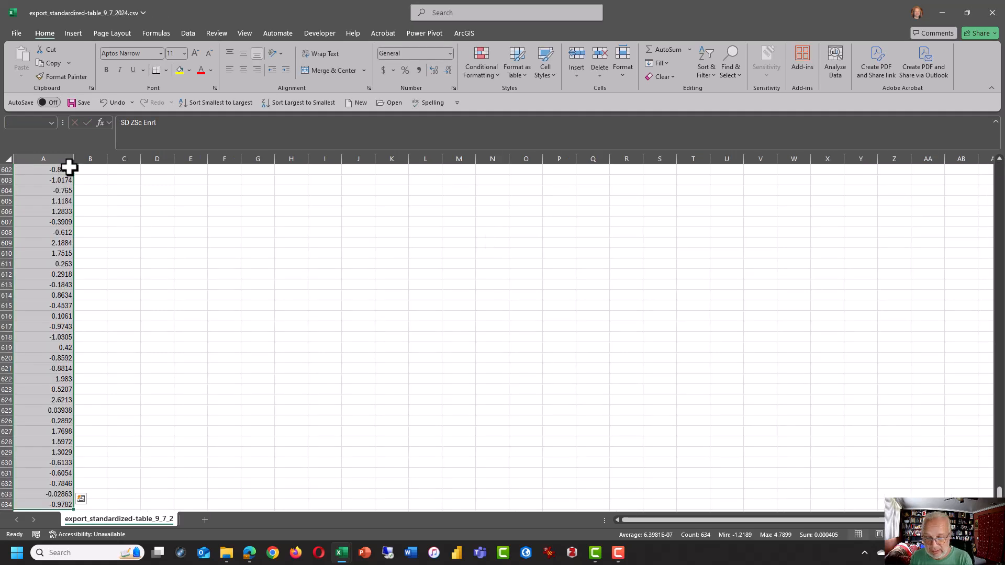
{"action": "key", "text": "ctrl+c"}
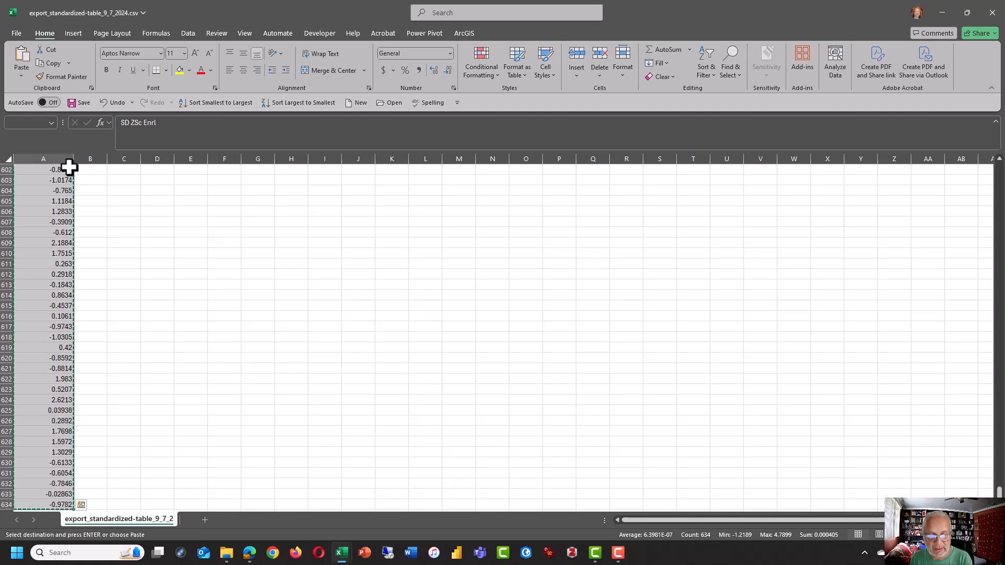
Paste the copied scores into the Book1 workbook starting at D1, beside the Percent Eligible Free column, and widen column D.
{"action": "key", "text": "alt+Tab"}
{"action": "left_click", "coordinate": [371, 213]}
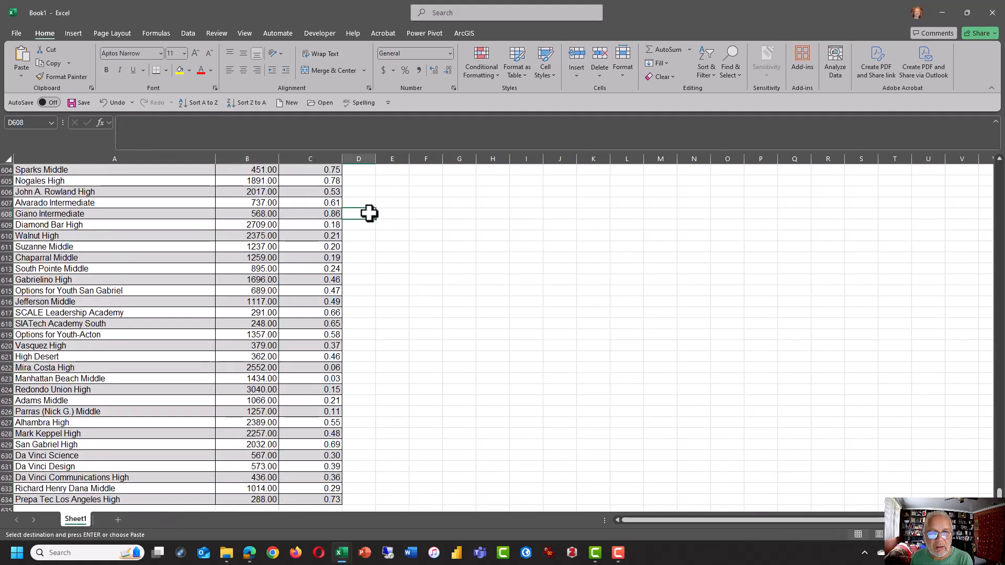
{"action": "scroll", "coordinate": [371, 212], "scroll_direction": "up", "scroll_amount": 11}
{"action": "scroll", "coordinate": [371, 212], "scroll_direction": "up", "scroll_amount": 1}
{"action": "key", "text": "ctrl+Up"}
{"action": "key", "text": "Left"}
{"action": "key", "text": "Left"}
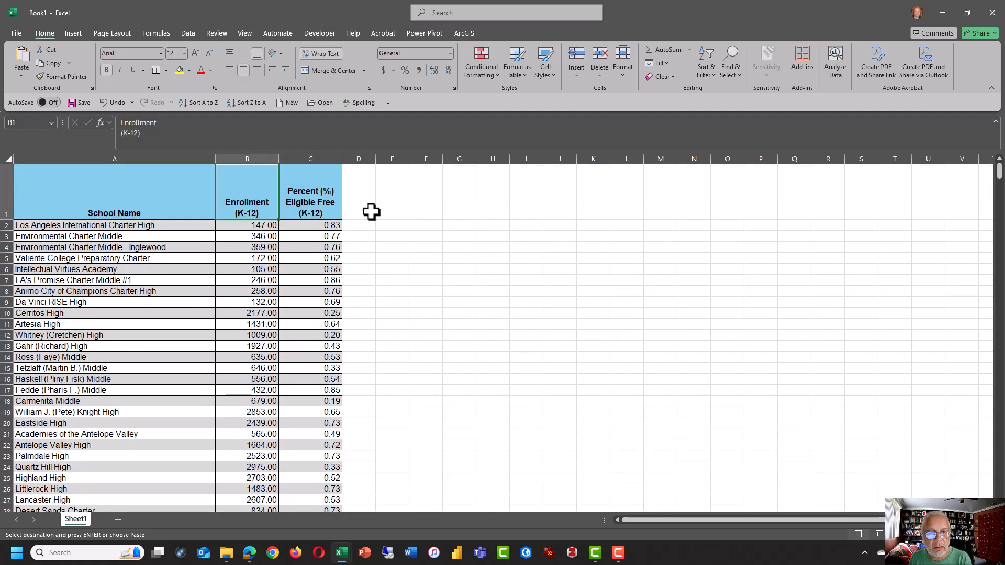
{"action": "key", "text": "Right"}
{"action": "key", "text": "Right"}
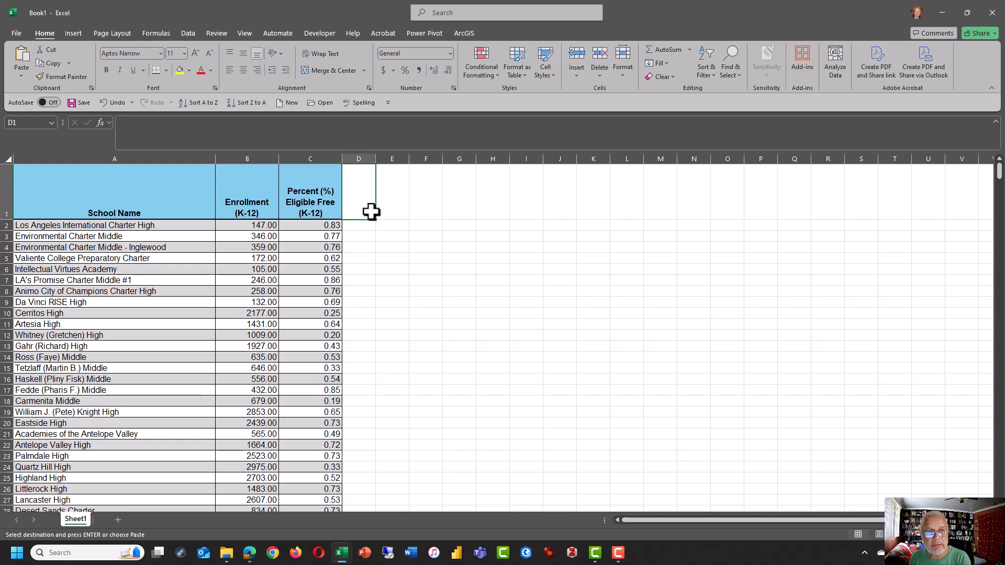
{"action": "key", "text": "ctrl+v"}
{"action": "left_click_drag", "start_coordinate": [375, 159], "coordinate": [388, 158]}
Compare the first schools' enrollment values in column B with their standardized scores in column D.
{"action": "left_click", "coordinate": [245, 205]}
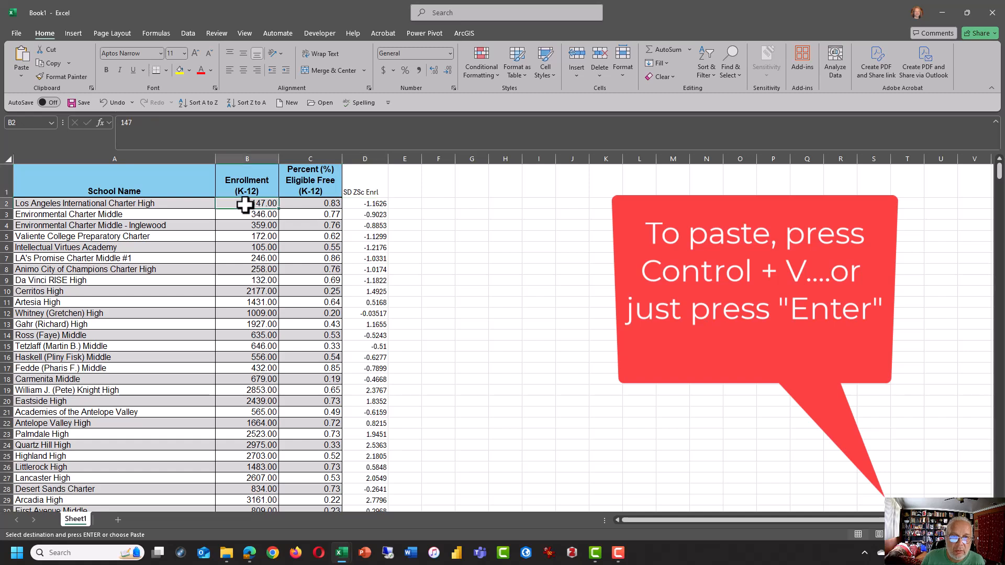
{"action": "left_click_drag", "start_coordinate": [247, 191], "coordinate": [260, 250]}
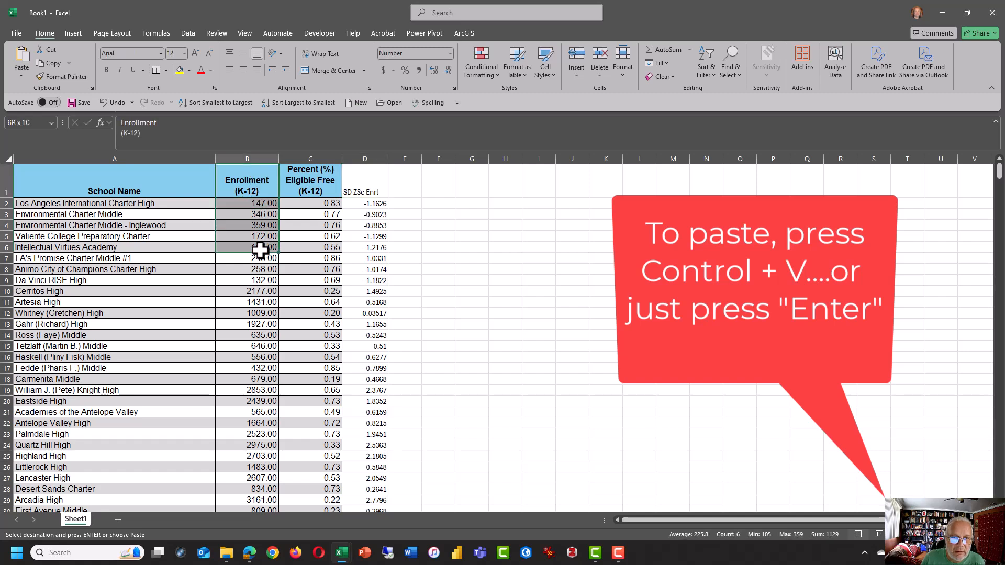
{"action": "key", "text": "ctrl+v"}
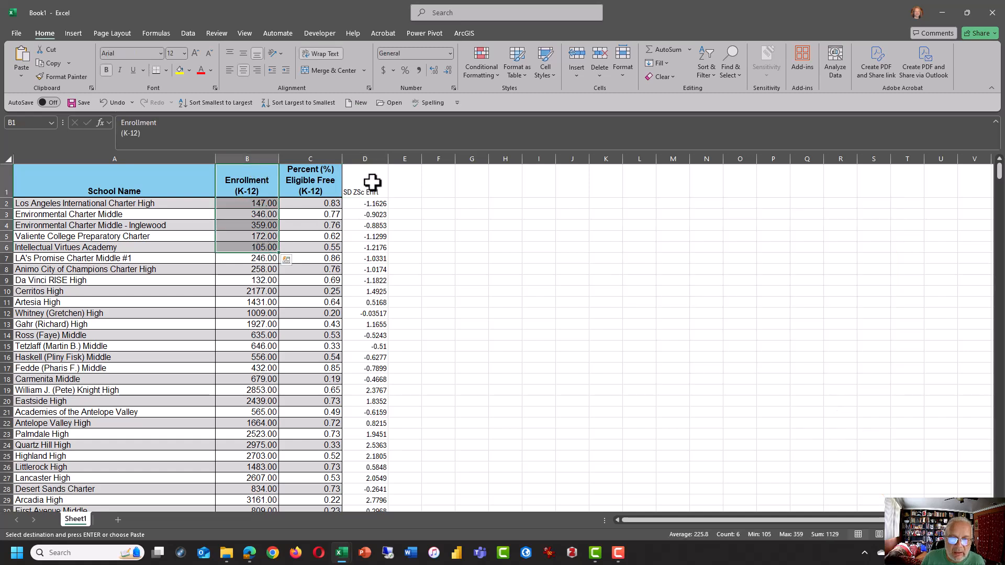
{"action": "left_click_drag", "start_coordinate": [373, 181], "coordinate": [369, 229]}
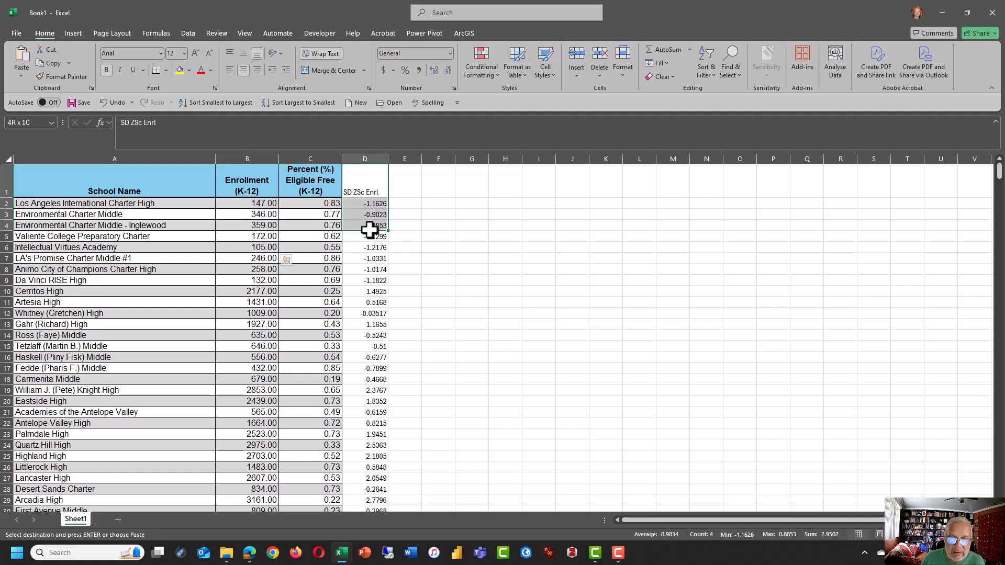
{"action": "left_click", "coordinate": [373, 205]}
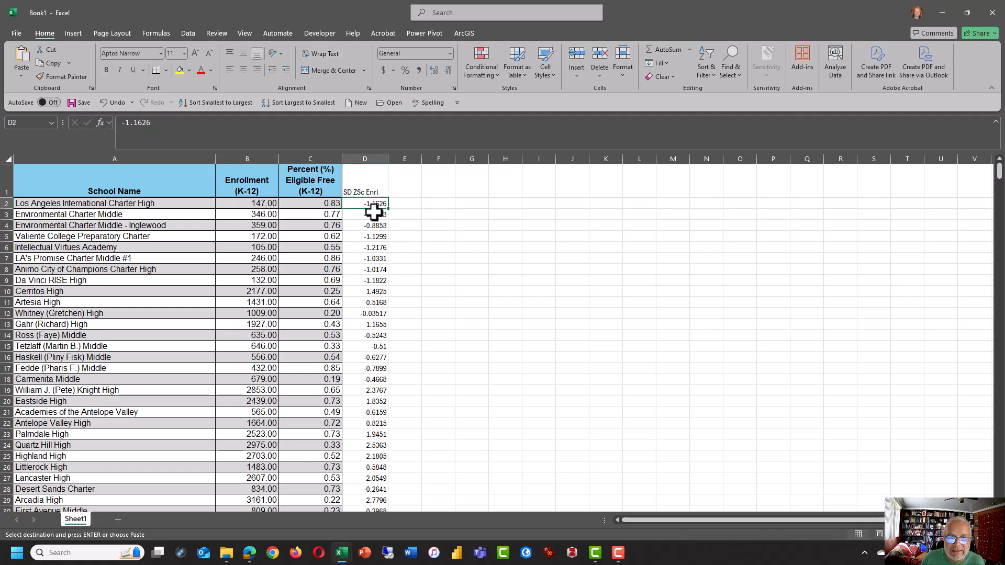
{"action": "left_click_drag", "start_coordinate": [368, 194], "coordinate": [366, 204]}
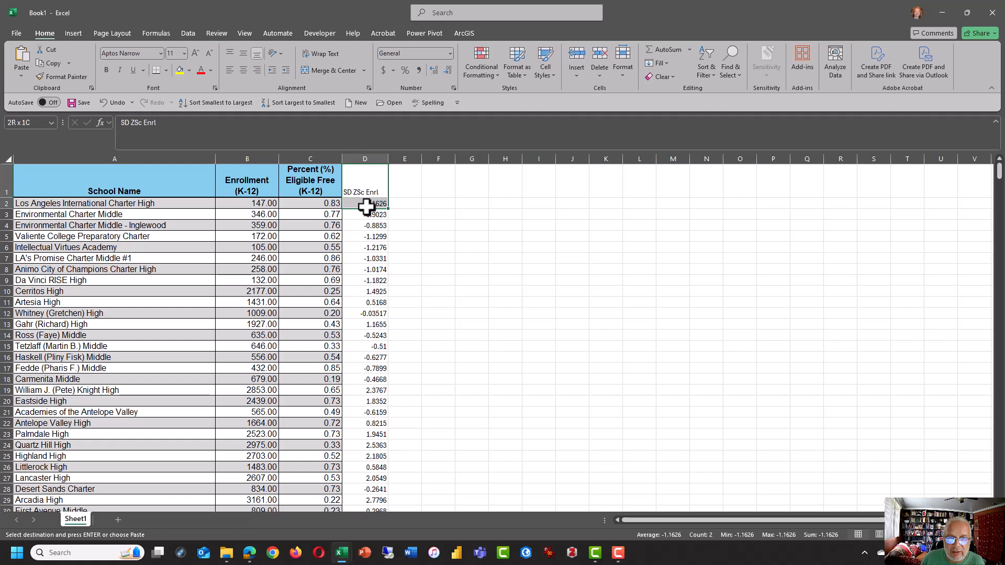
{"action": "left_click", "coordinate": [276, 202]}
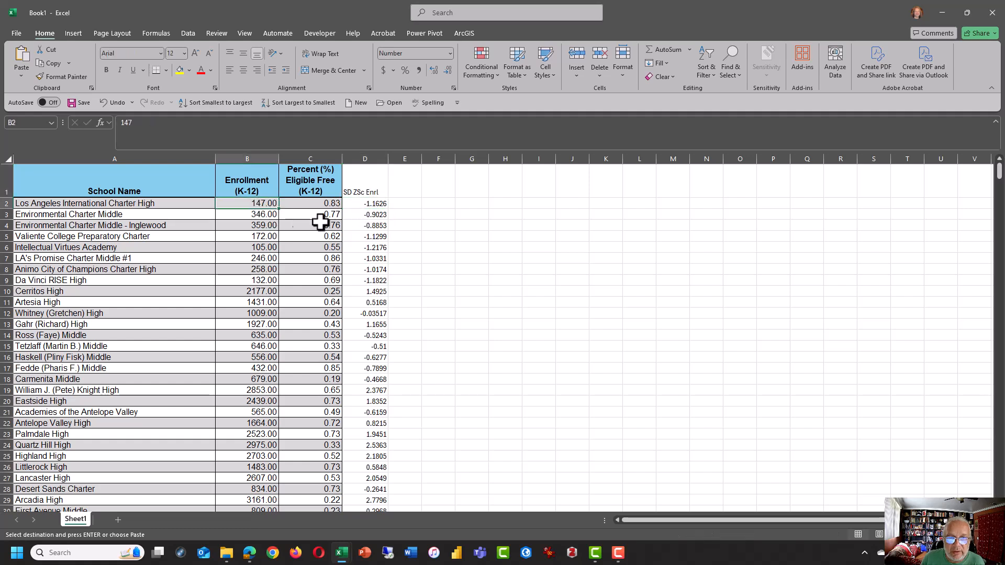
{"action": "left_click", "coordinate": [370, 205]}
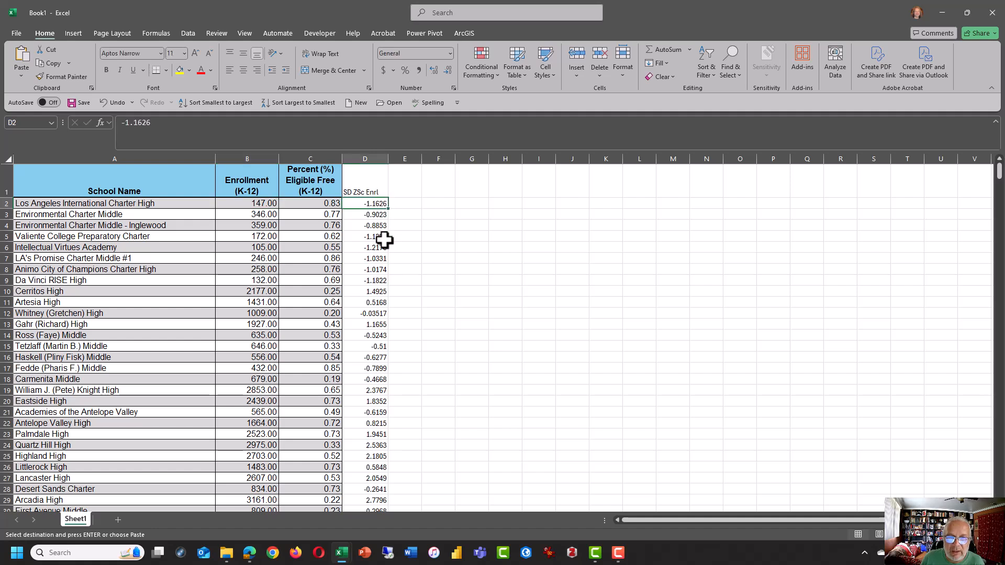
Sort the school table by SD ZSc Enrl from smallest to largest and inspect the lowest scores.
{"action": "left_click", "coordinate": [370, 184]}
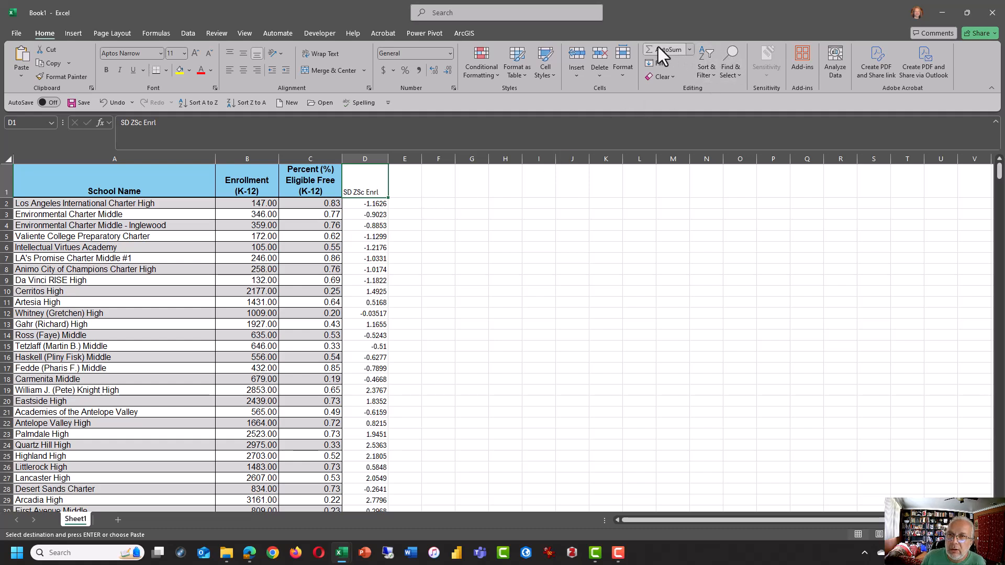
{"action": "left_click", "coordinate": [709, 56]}
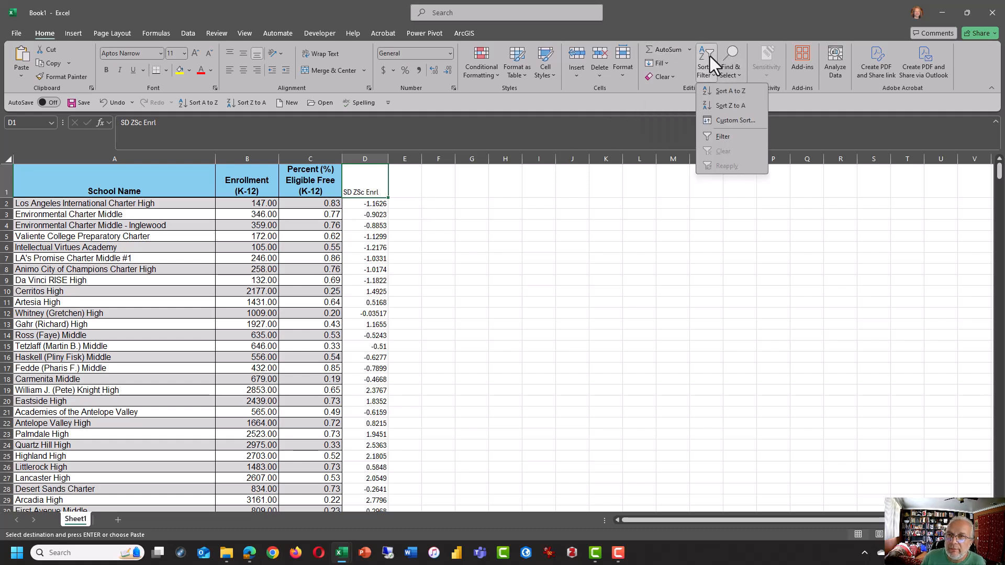
{"action": "left_click", "coordinate": [723, 90]}
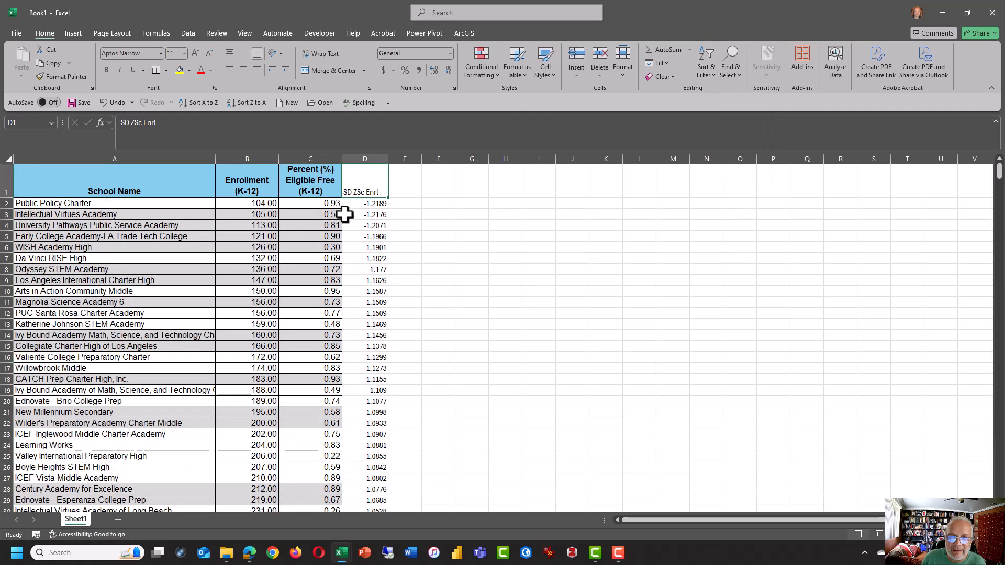
{"action": "left_click", "coordinate": [262, 206]}
{"action": "left_click_drag", "start_coordinate": [363, 203], "coordinate": [372, 217]}
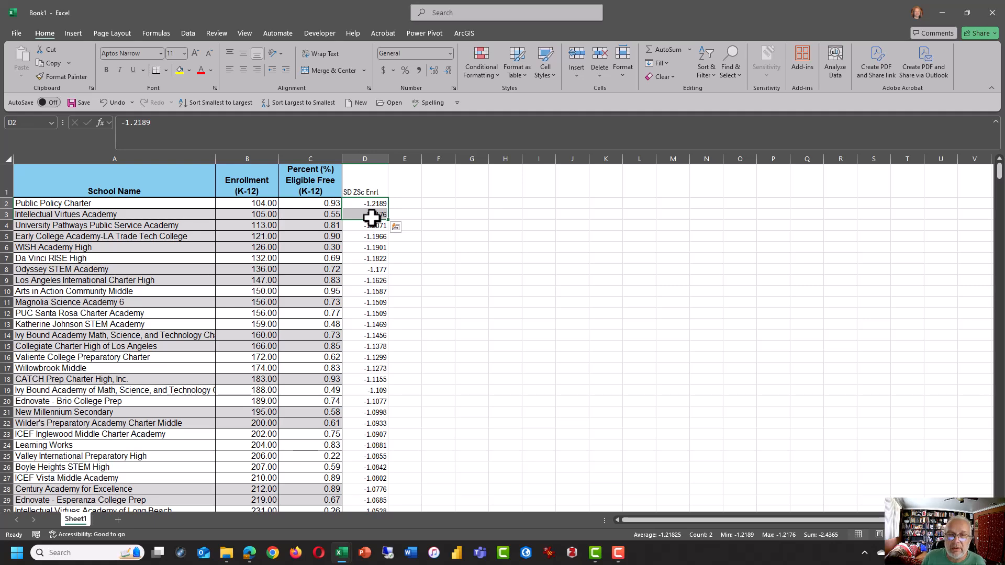
Sort the school table by SD ZSc Enrl from largest to smallest and inspect the highest scores in D2:D10.
{"action": "left_click", "coordinate": [370, 192]}
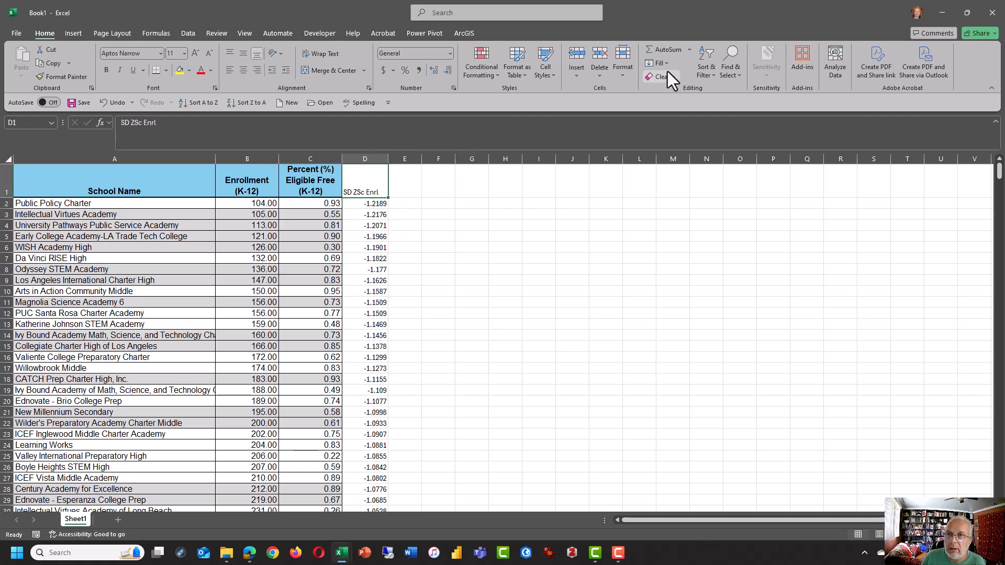
{"action": "left_click", "coordinate": [709, 65]}
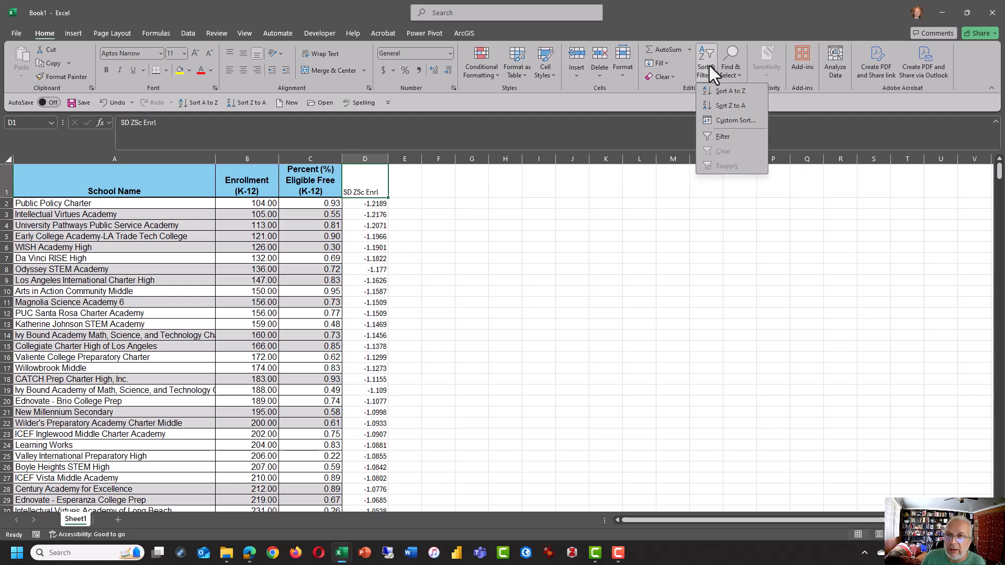
{"action": "left_click", "coordinate": [720, 110]}
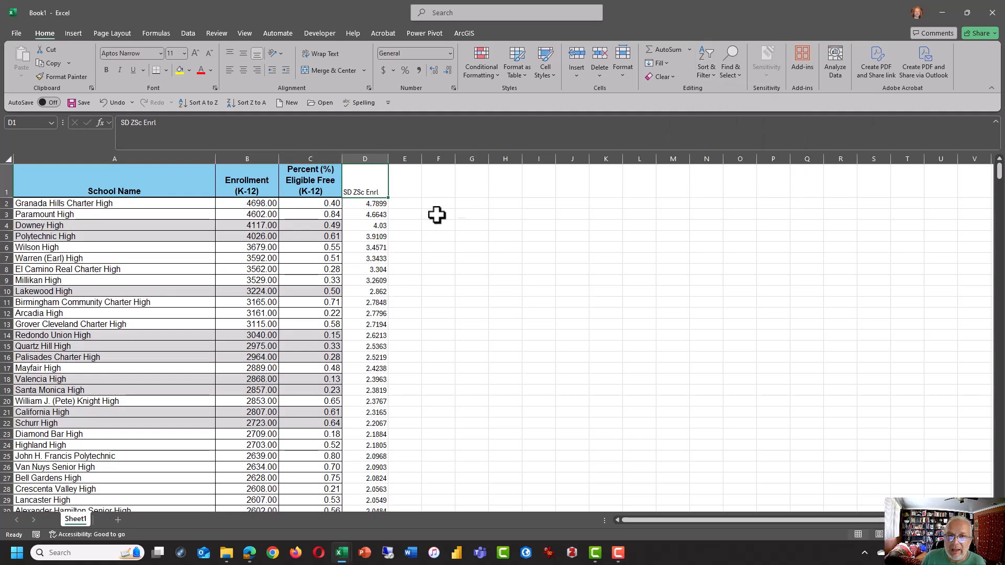
{"action": "left_click_drag", "start_coordinate": [375, 204], "coordinate": [378, 285]}
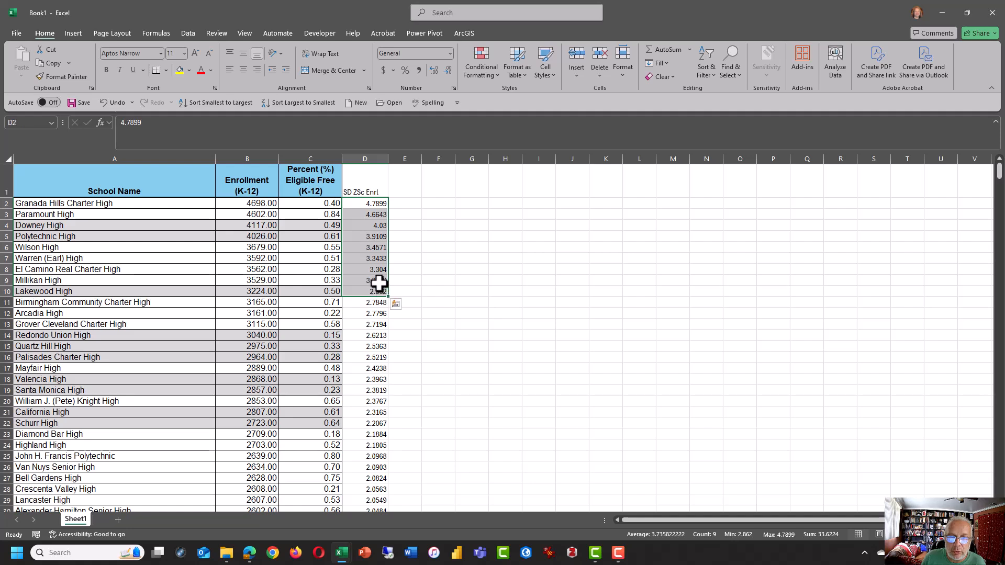
{"action": "left_click", "coordinate": [366, 188]}
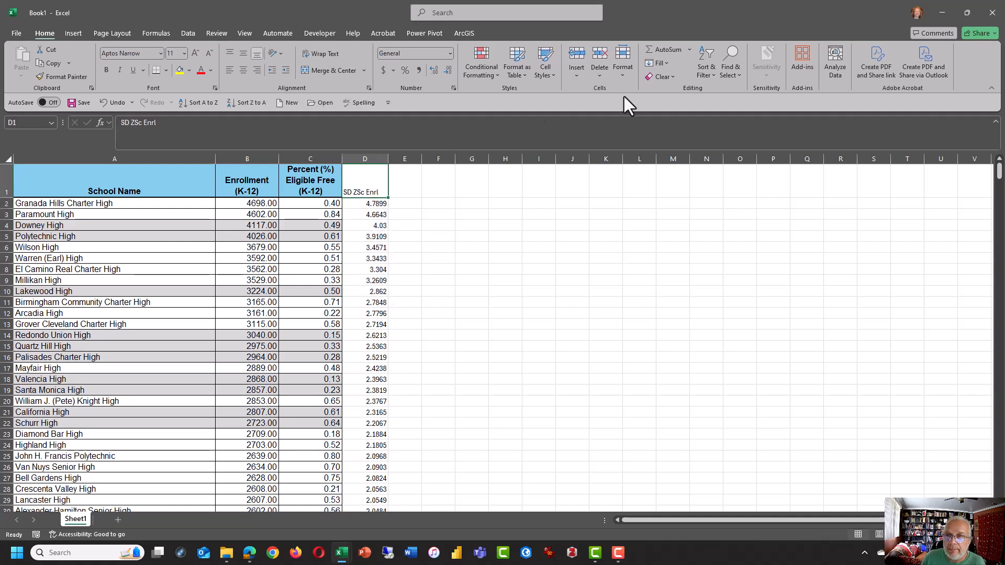
Sort the school table by SD ZSc Enrl in ascending order and select the first score in D2.
{"action": "left_click", "coordinate": [707, 58]}
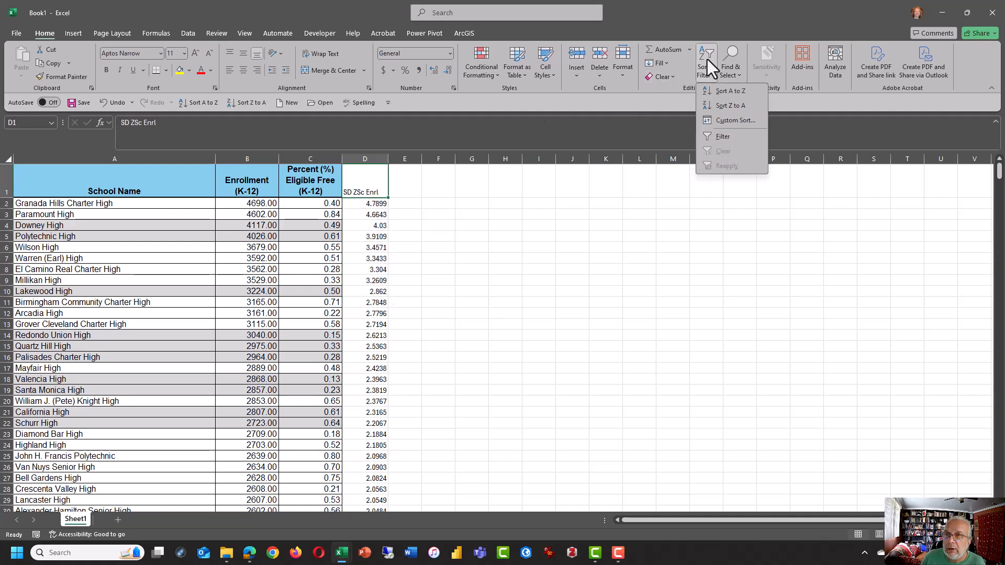
{"action": "left_click", "coordinate": [725, 92]}
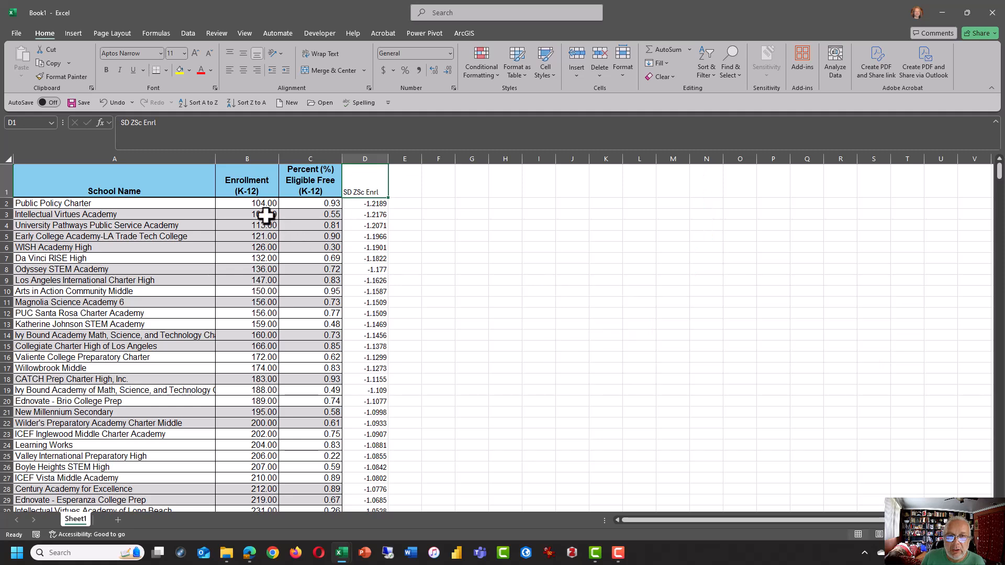
{"action": "left_click", "coordinate": [373, 202]}
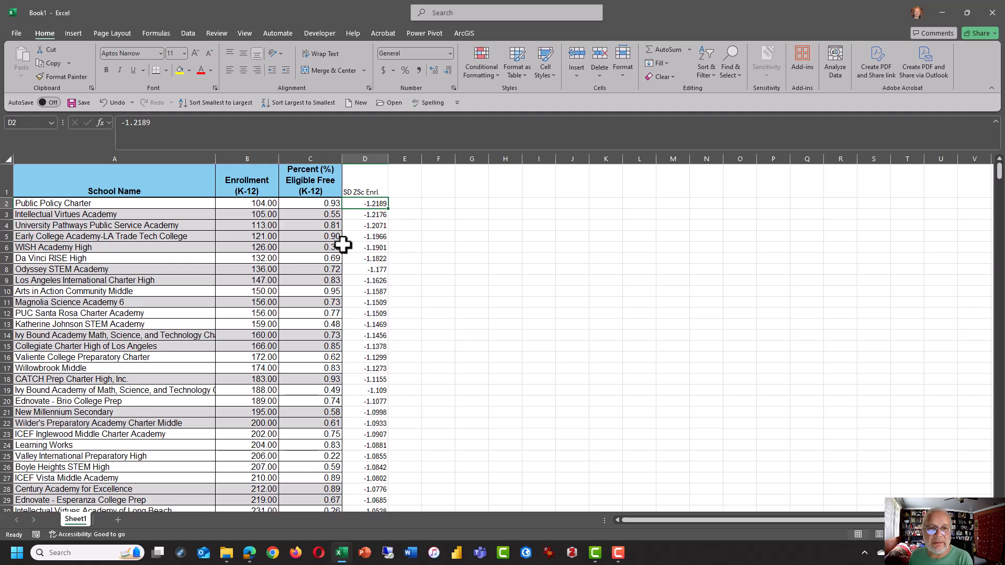
Switch to the Statistics Kingdom results in the browser, download the enrollment histogram as an image, and open it.
{"action": "key", "text": "alt+Tab"}
{"action": "key", "text": "alt+Tab"}
{"action": "scroll", "coordinate": [265, 257], "scroll_direction": "down", "scroll_amount": 3}
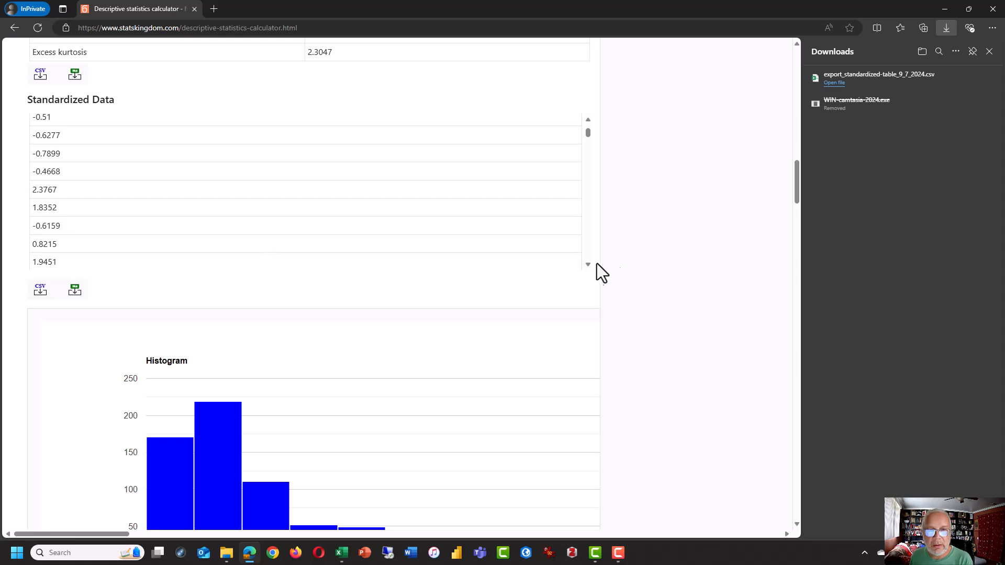
{"action": "scroll", "coordinate": [623, 266], "scroll_direction": "down", "scroll_amount": 4}
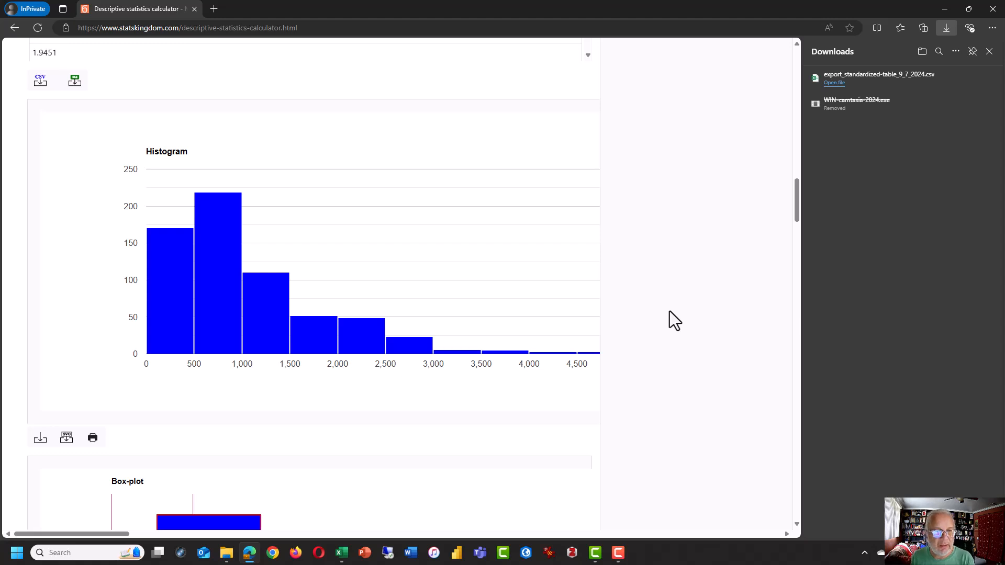
{"action": "left_click", "coordinate": [41, 442]}
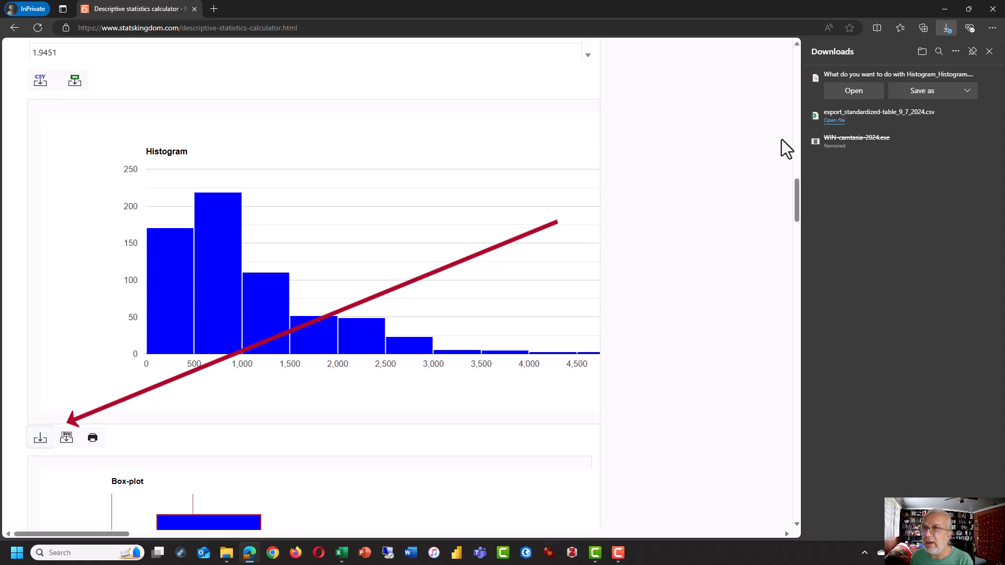
{"action": "left_click", "coordinate": [844, 92]}
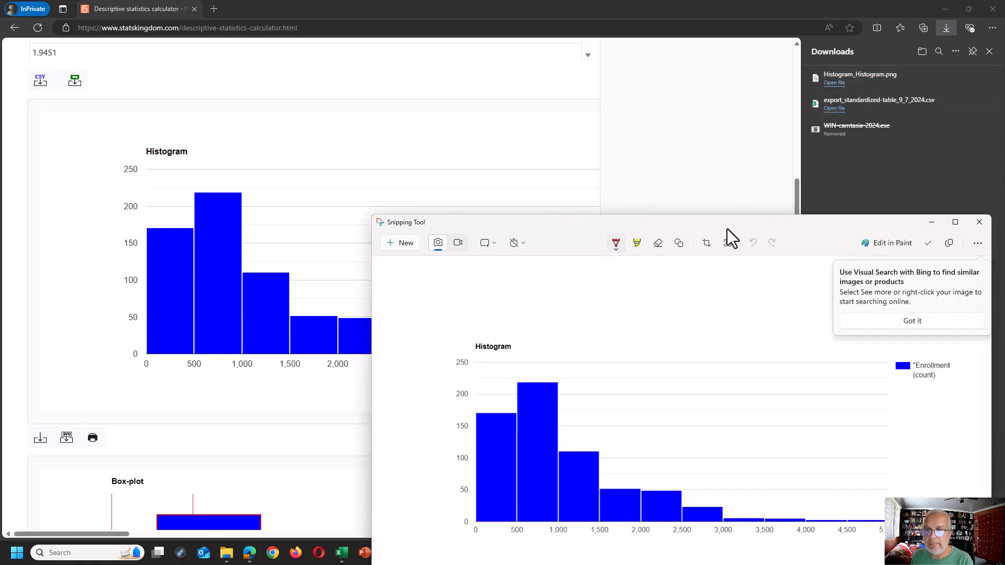
Move the Snipping Tool window so the whole histogram shows and copy the image.
{"action": "left_click_drag", "start_coordinate": [726, 228], "coordinate": [507, 112]}
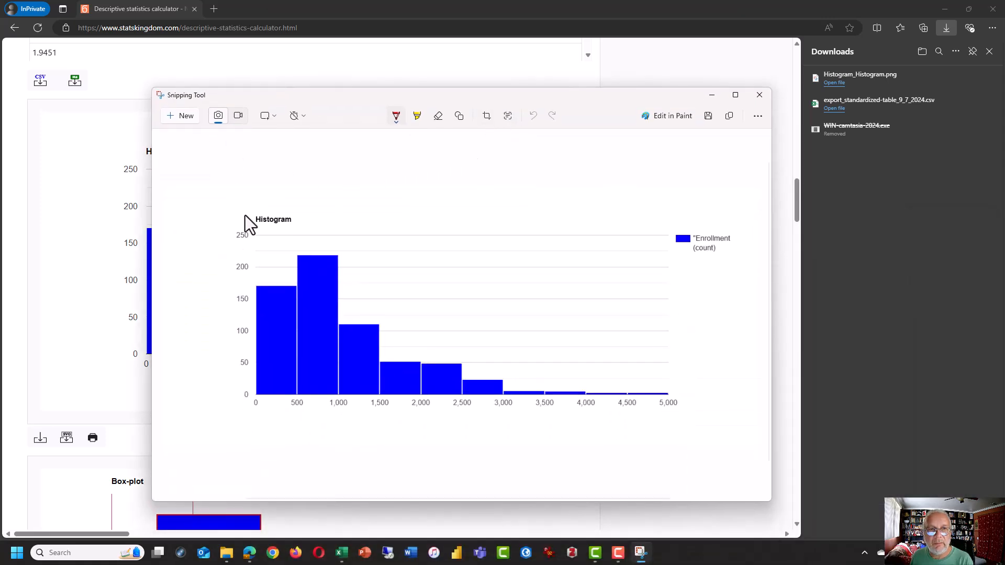
{"action": "right_click", "coordinate": [317, 273]}
{"action": "left_click", "coordinate": [347, 301]}
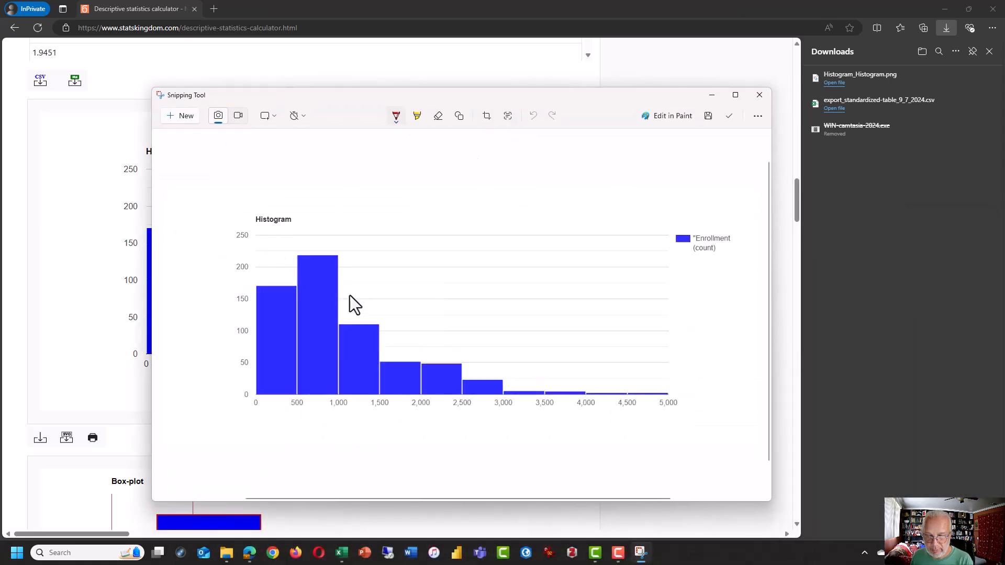
Switch to the Book1 workbook in Excel and paste the histogram image at cell H1.
{"action": "key", "text": "alt+Tab"}
{"action": "key", "text": "alt+Tab"}
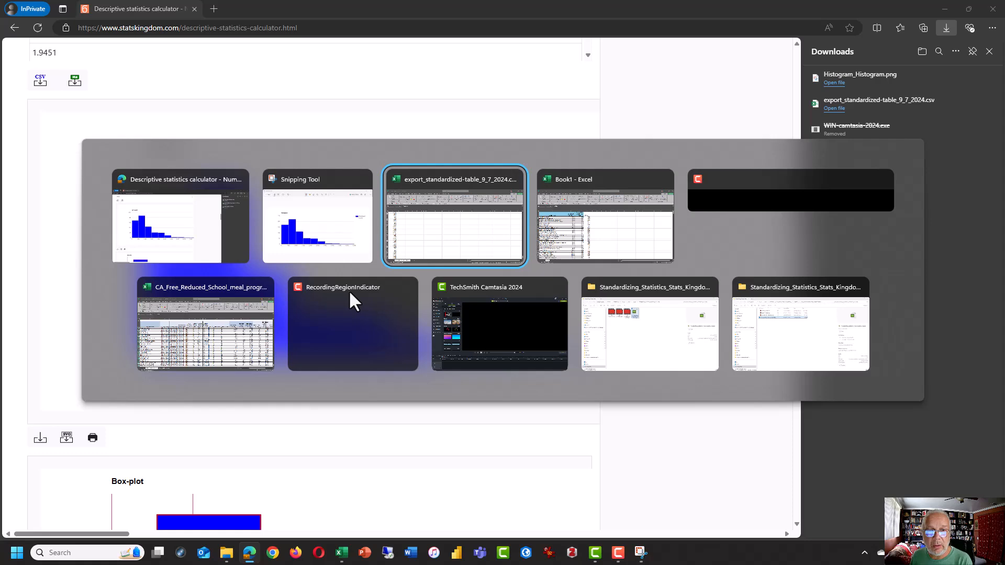
{"action": "key", "text": "alt+Tab"}
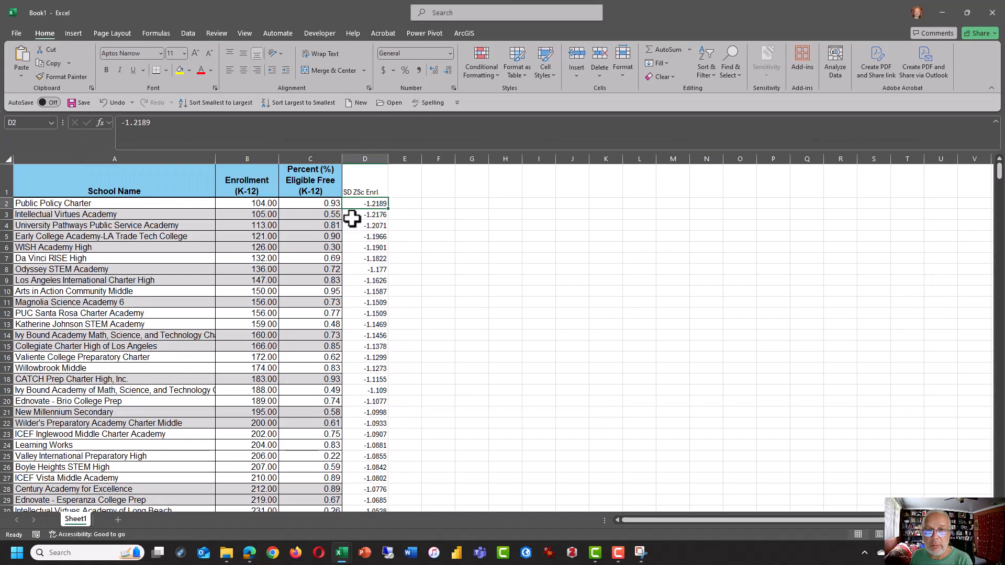
{"action": "right_click", "coordinate": [494, 183]}
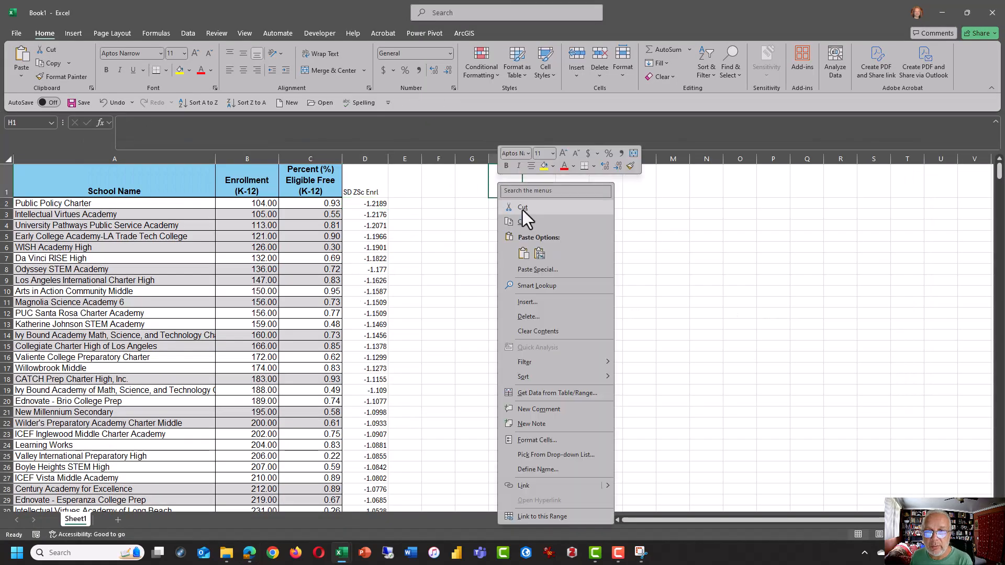
{"action": "left_click", "coordinate": [522, 255]}
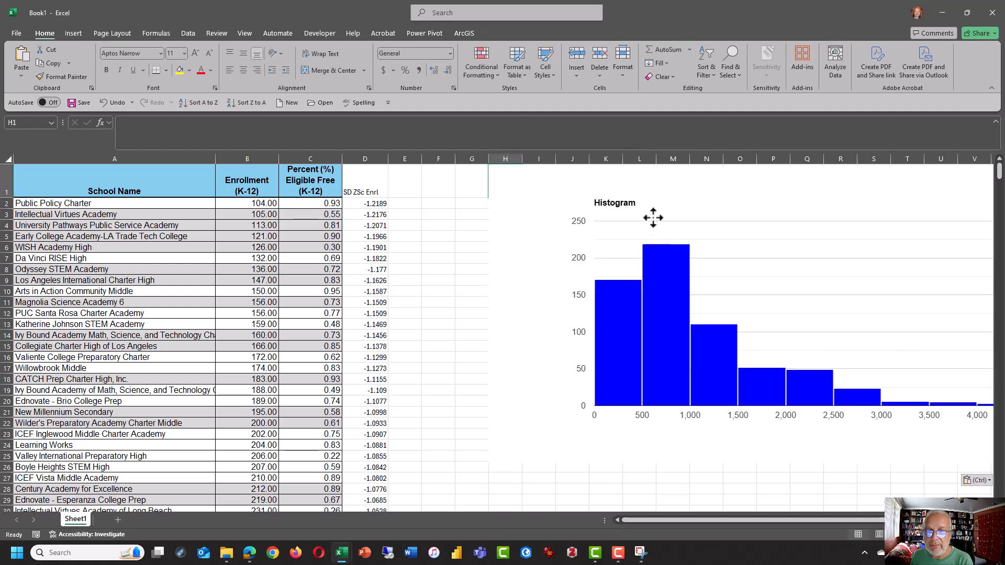
Shrink the pasted histogram picture, move it closer to the score column, and deselect it.
{"action": "left_click_drag", "start_coordinate": [488, 463], "coordinate": [580, 316]}
{"action": "left_click_drag", "start_coordinate": [780, 220], "coordinate": [635, 202]}
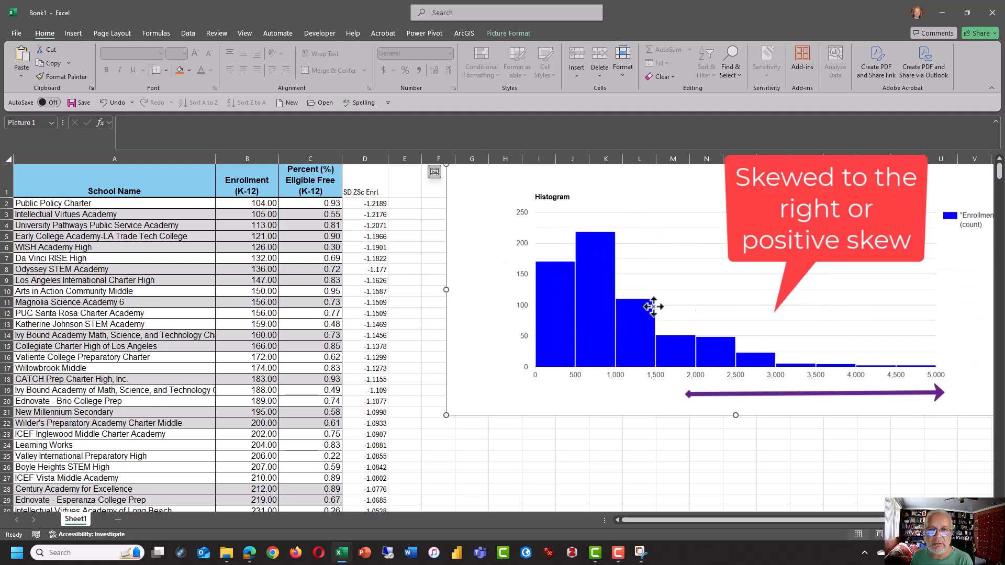
{"action": "key", "text": "Escape"}
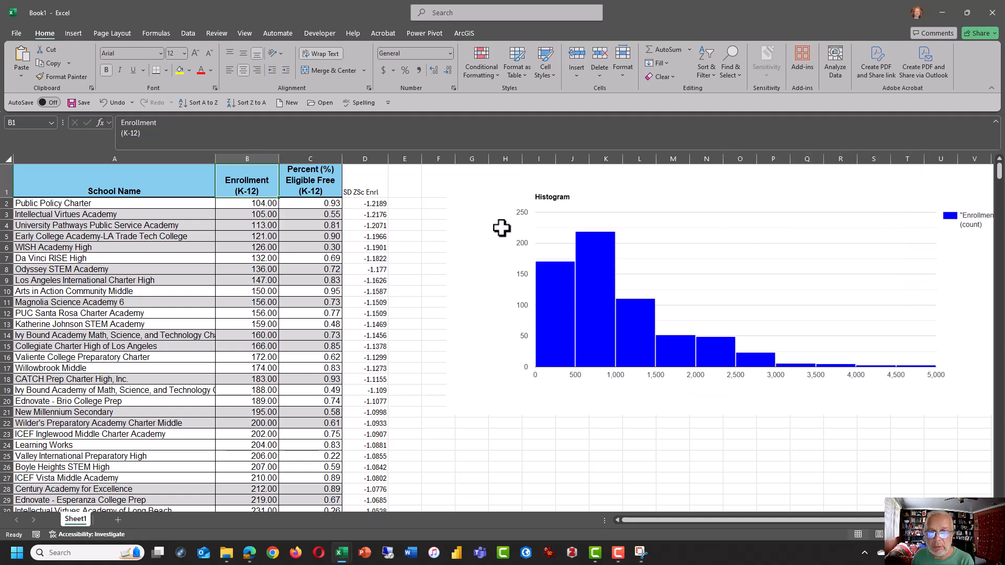
Copy the entire Enrollment (K-12) column from header B1 down to the last school.
{"action": "left_click_drag", "start_coordinate": [291, 188], "coordinate": [324, 181]}
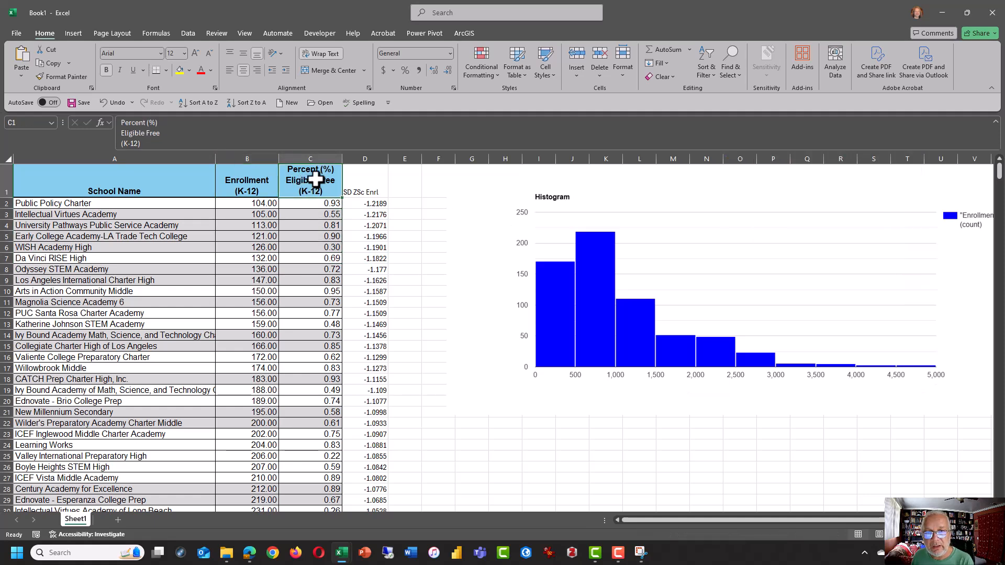
{"action": "left_click", "coordinate": [236, 197]}
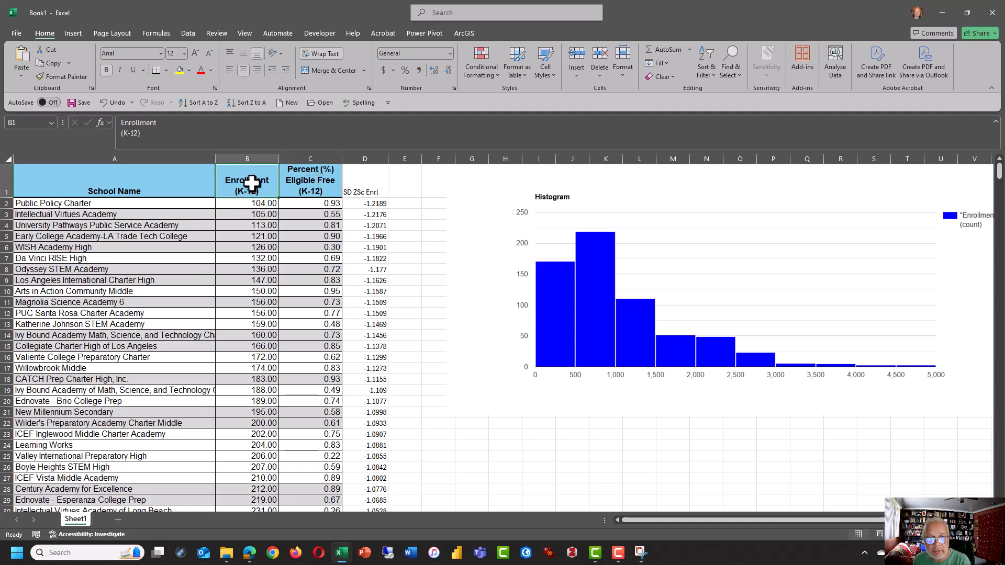
{"action": "mouse_move", "coordinate": [252, 182]}
{"action": "left_mouse_down"}
{"action": "mouse_move", "coordinate": [246, 301]}
{"action": "mouse_move", "coordinate": [253, 184]}
{"action": "left_mouse_up"}
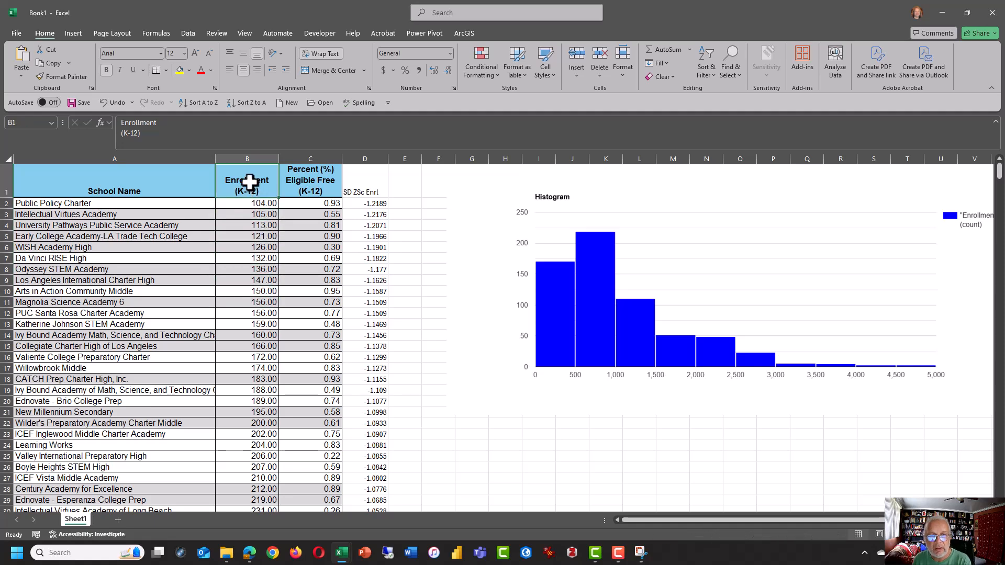
{"action": "key", "text": "ctrl+shift+Down"}
{"action": "key", "text": "ctrl+c"}
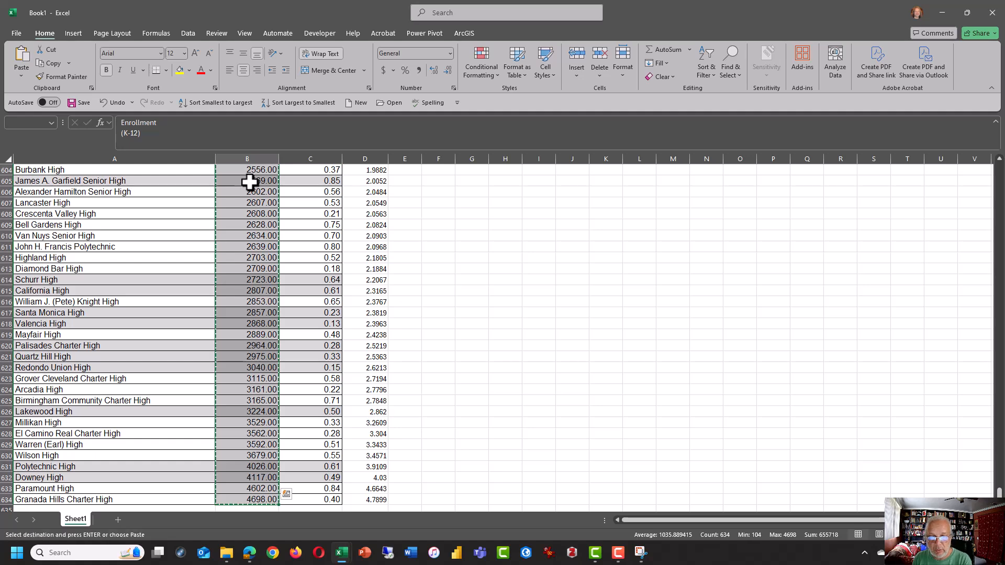
Return to Statistics Kingdom in the browser, close the downloads list, and open the Percentile calculator from the home page.
{"action": "left_click", "coordinate": [249, 553]}
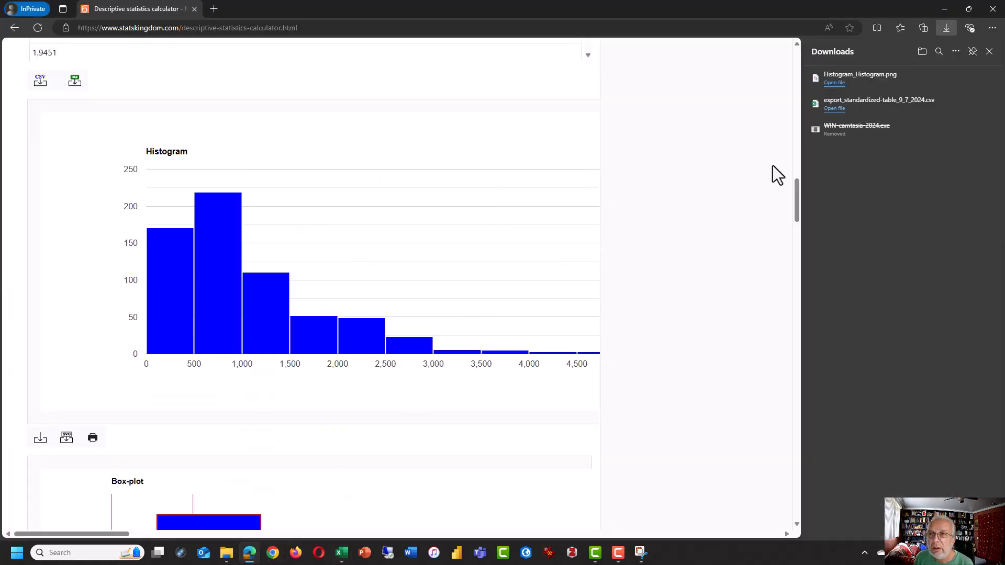
{"action": "left_click", "coordinate": [989, 51]}
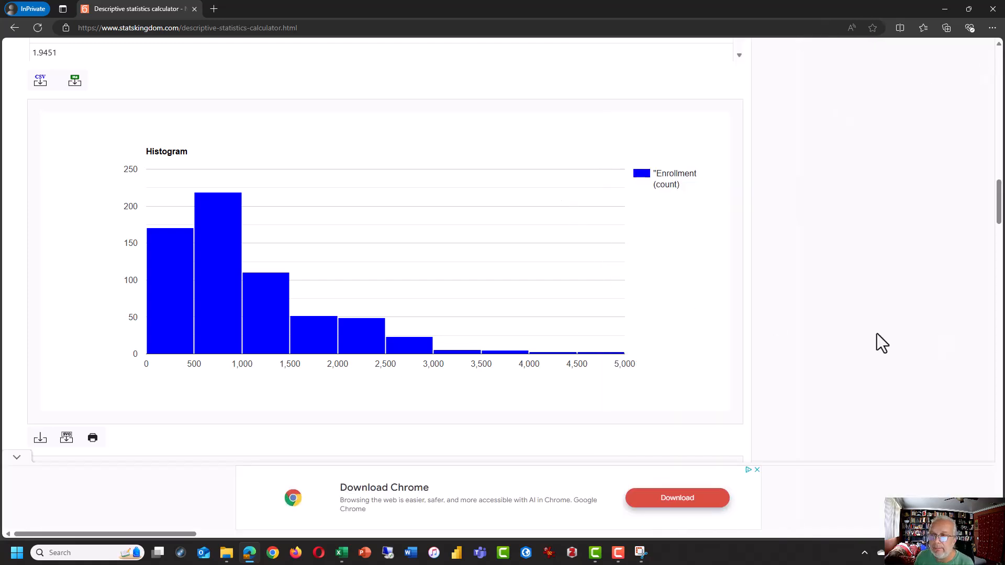
{"action": "left_click_drag", "start_coordinate": [998, 204], "coordinate": [973, 38]}
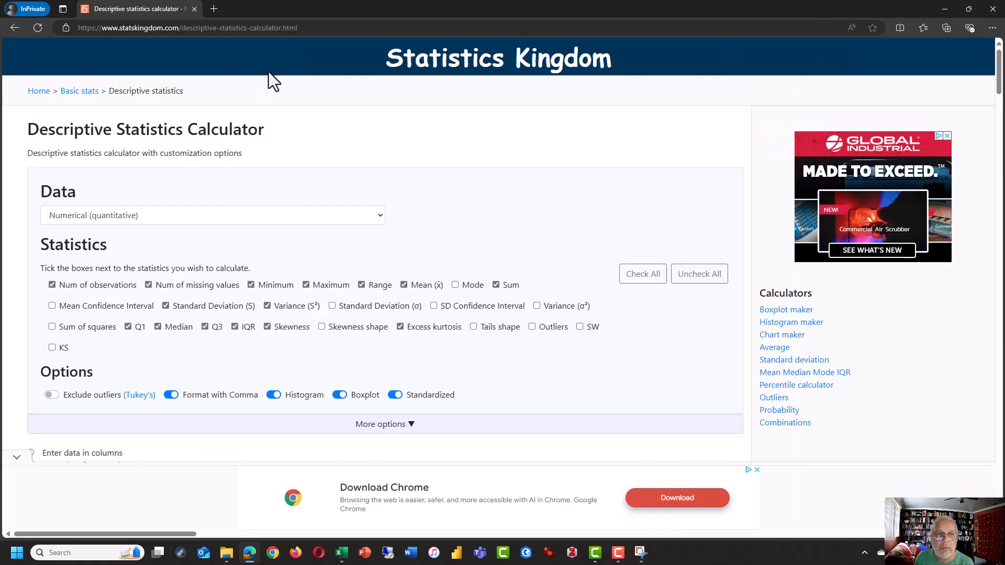
{"action": "left_click", "coordinate": [35, 93]}
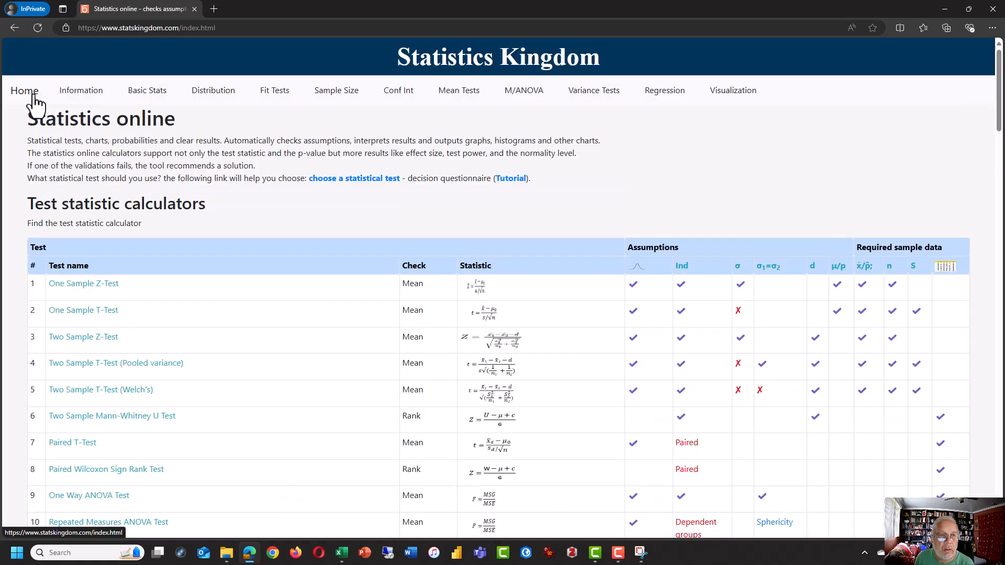
{"action": "left_click", "coordinate": [145, 92]}
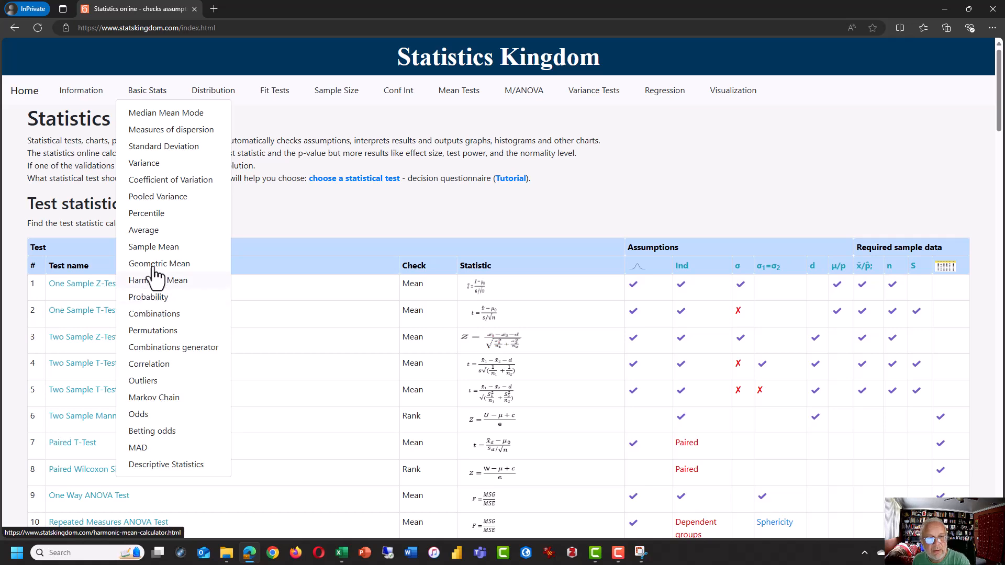
{"action": "left_click", "coordinate": [163, 216]}
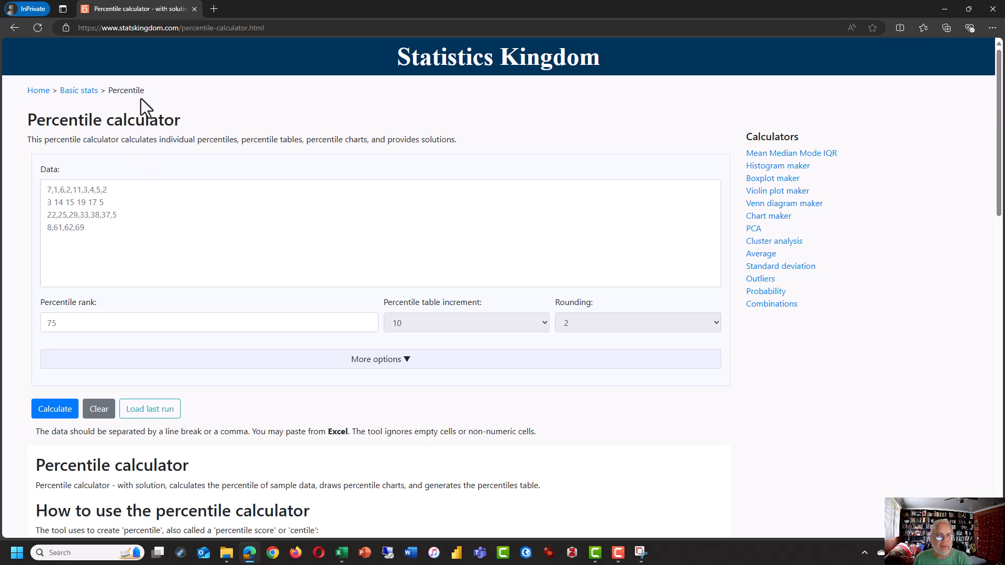
Paste the copied enrollment values into the Percentile calculator's data box.
{"action": "left_click", "coordinate": [107, 229]}
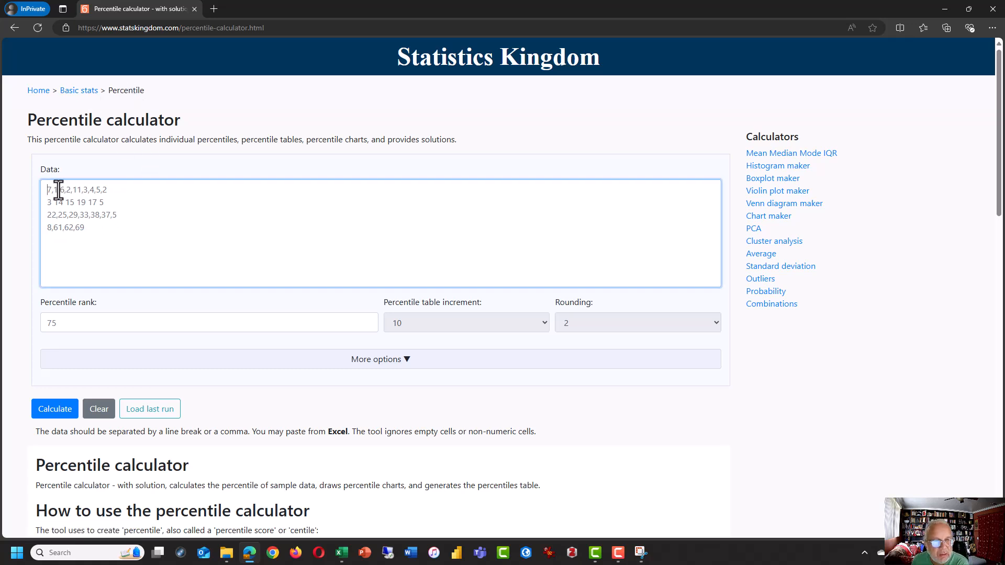
{"action": "right_click", "coordinate": [56, 189]}
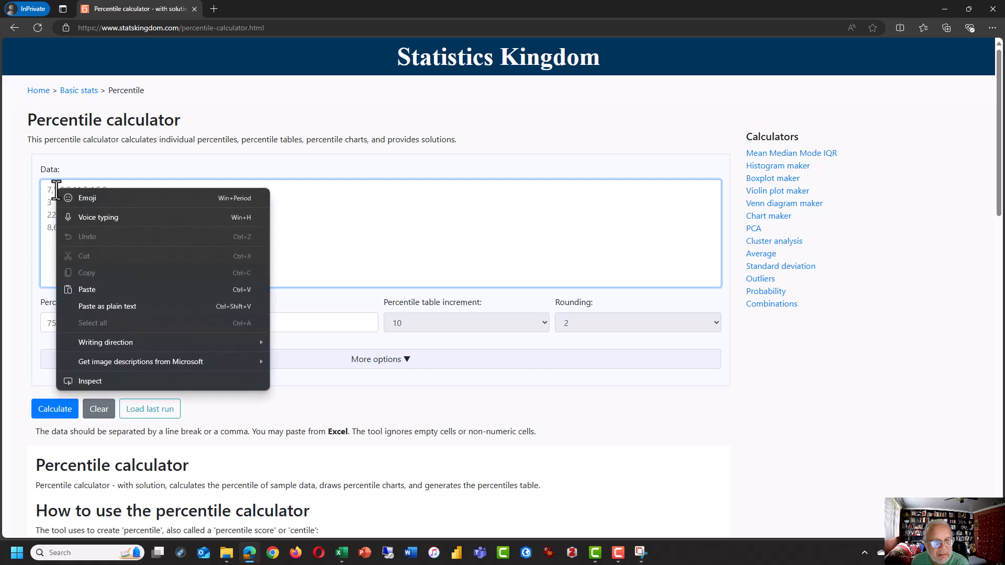
{"action": "left_click", "coordinate": [90, 287]}
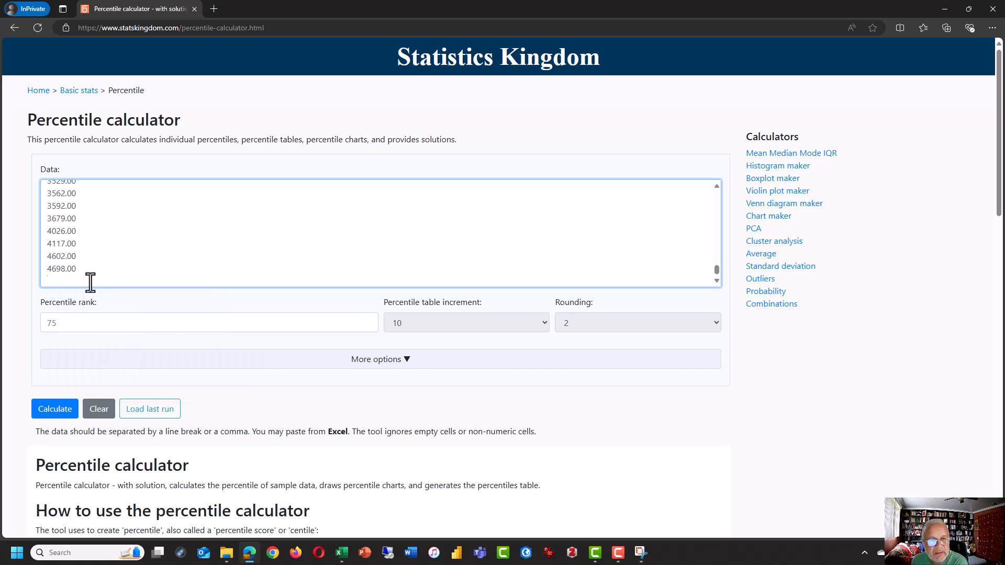
Set the percentile rank to 95 and the percentile table increment to 5.
{"action": "left_click", "coordinate": [279, 325]}
{"action": "type", "text": "95"}
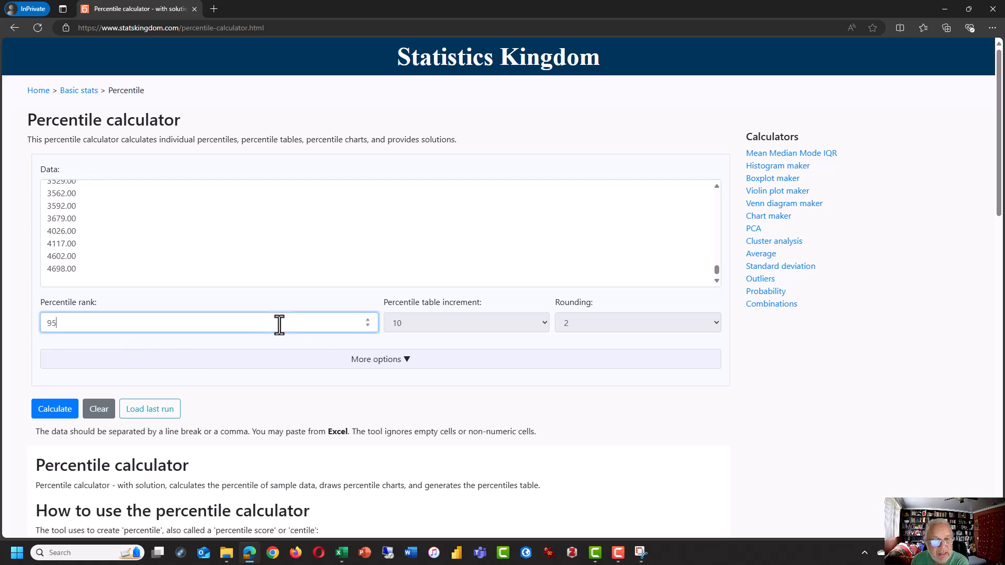
{"action": "left_click", "coordinate": [545, 321]}
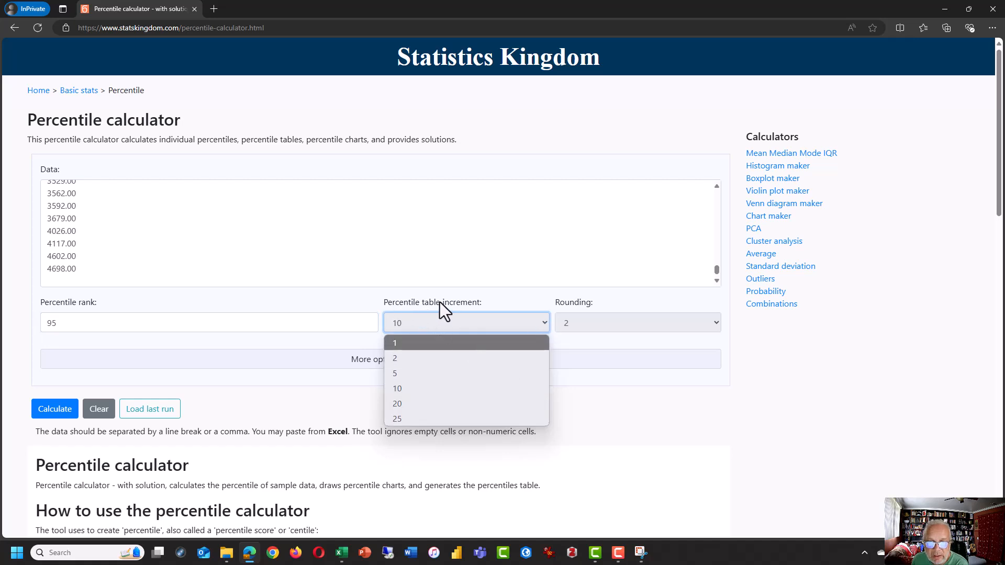
{"action": "left_click", "coordinate": [422, 372]}
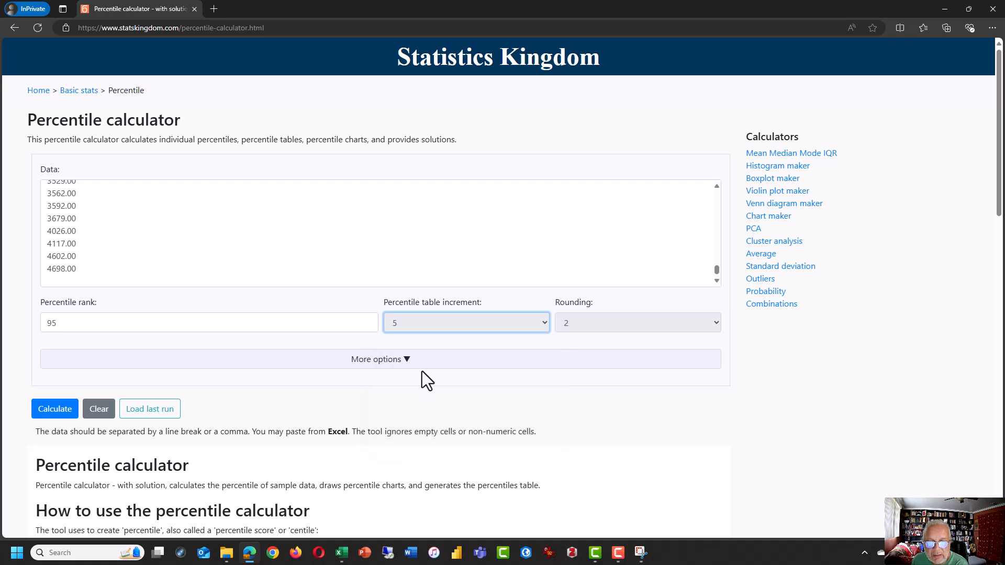
Expand the additional options and exclude Comma, Tab and Space as data delimiters, keeping only Enter.
{"action": "left_click", "coordinate": [410, 365]}
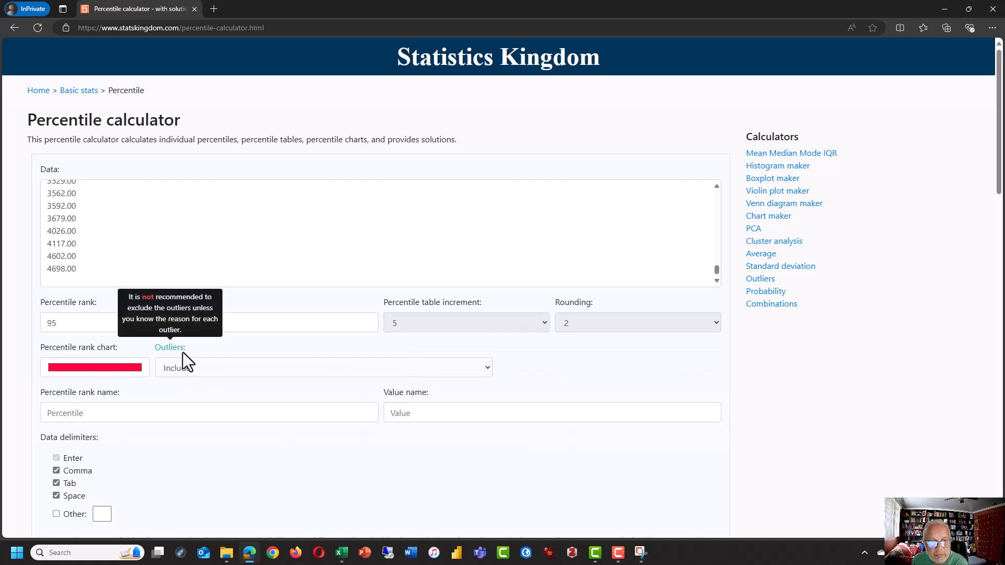
{"action": "scroll", "coordinate": [198, 417], "scroll_direction": "down", "scroll_amount": 4}
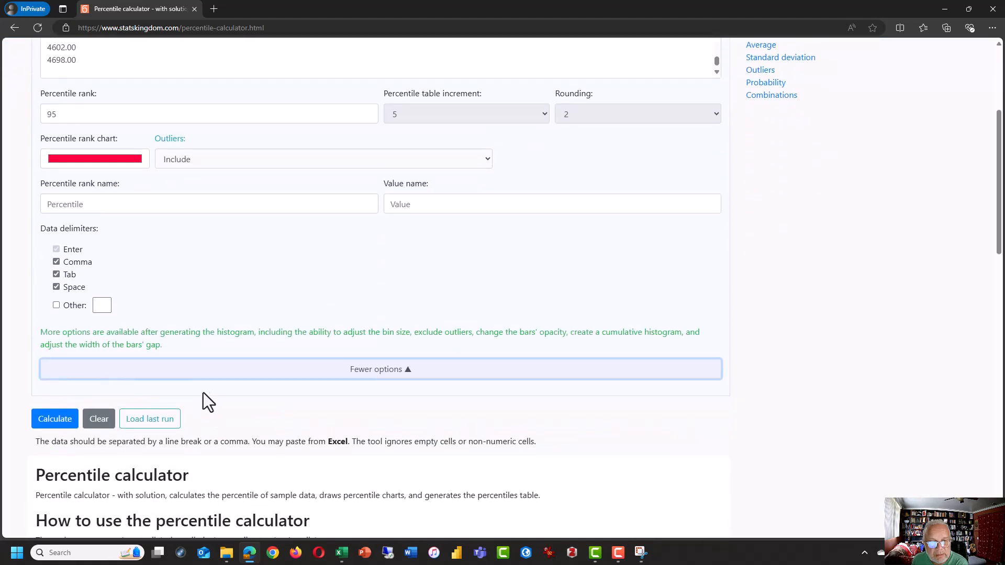
{"action": "left_click", "coordinate": [56, 262]}
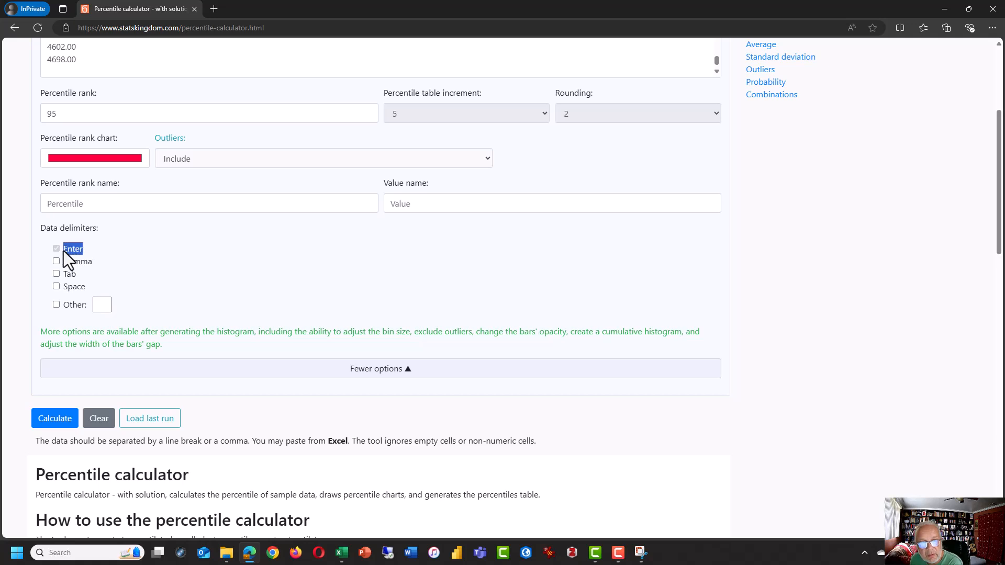
{"action": "left_click", "coordinate": [136, 263]}
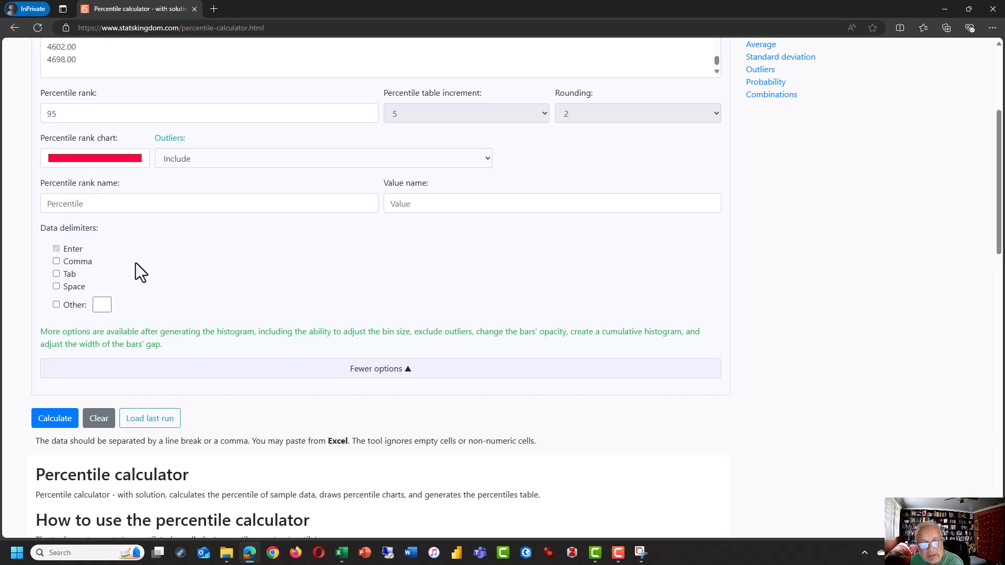
Calculate the percentiles and examine the solution, the percentiles table and the 95th-percentile point on the Percentile Rank Chart.
{"action": "left_click", "coordinate": [44, 421]}
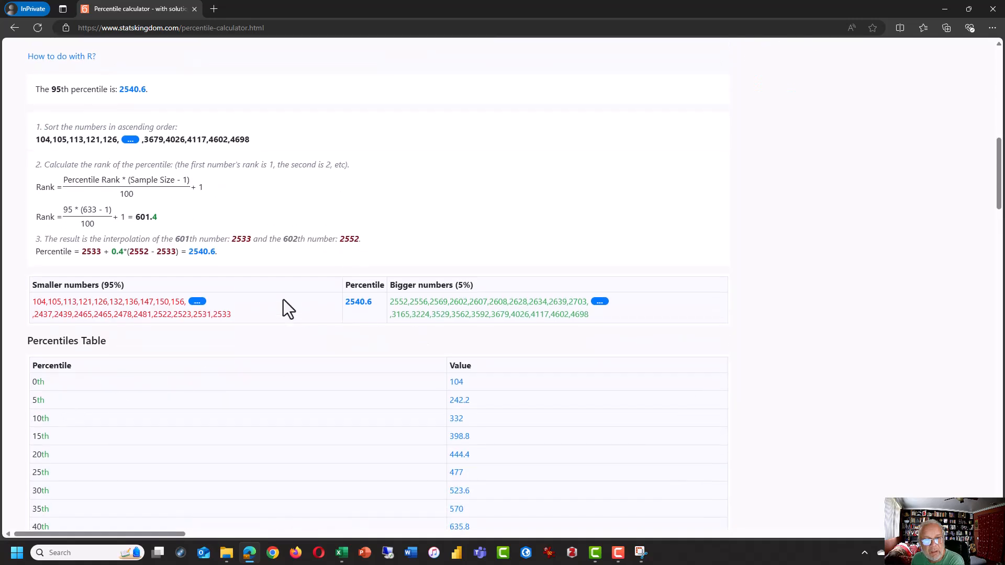
{"action": "scroll", "coordinate": [284, 299], "scroll_direction": "down", "scroll_amount": 4}
{"action": "scroll", "coordinate": [284, 300], "scroll_direction": "down", "scroll_amount": 2}
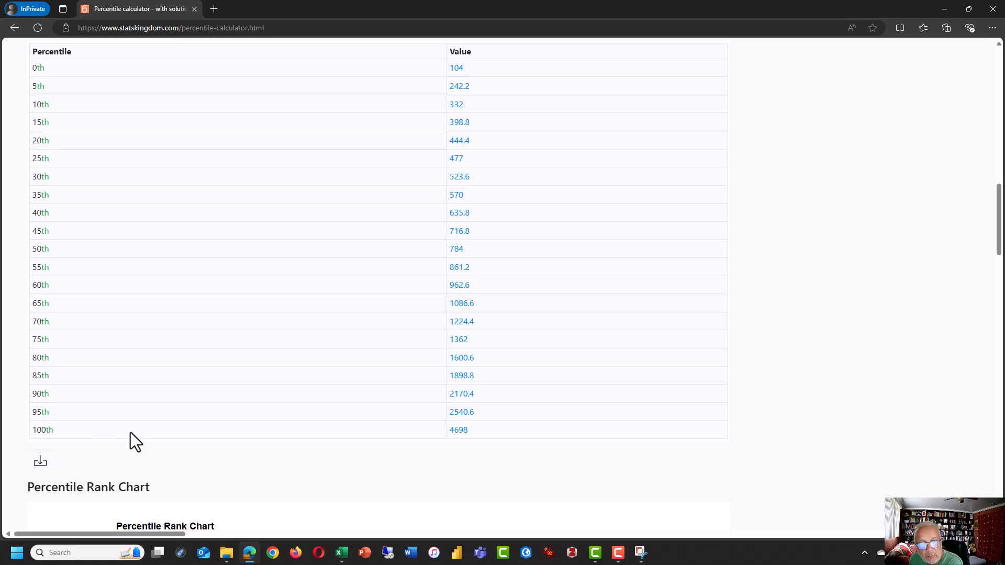
{"action": "scroll", "coordinate": [130, 432], "scroll_direction": "down", "scroll_amount": 1}
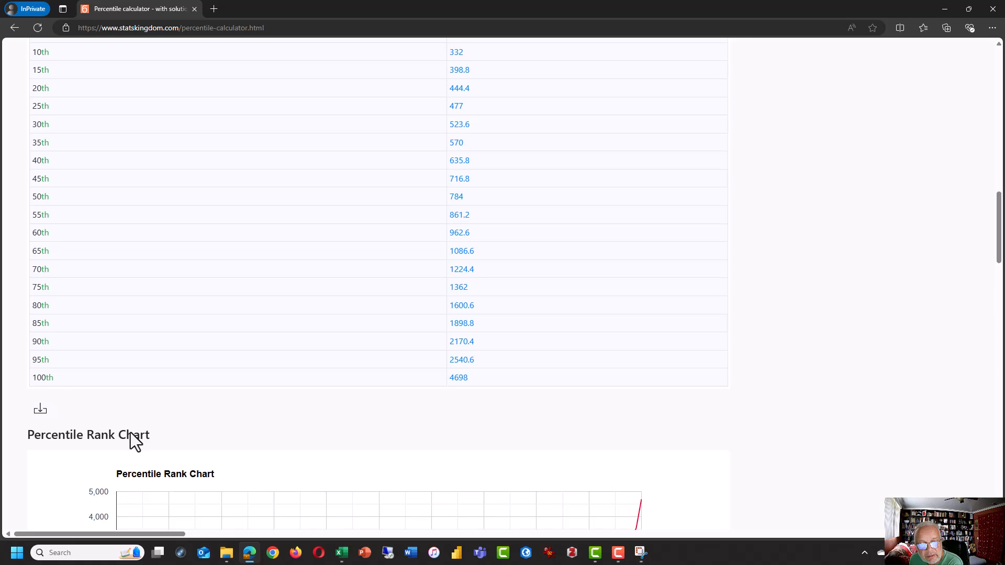
{"action": "scroll", "coordinate": [130, 432], "scroll_direction": "down", "scroll_amount": 4}
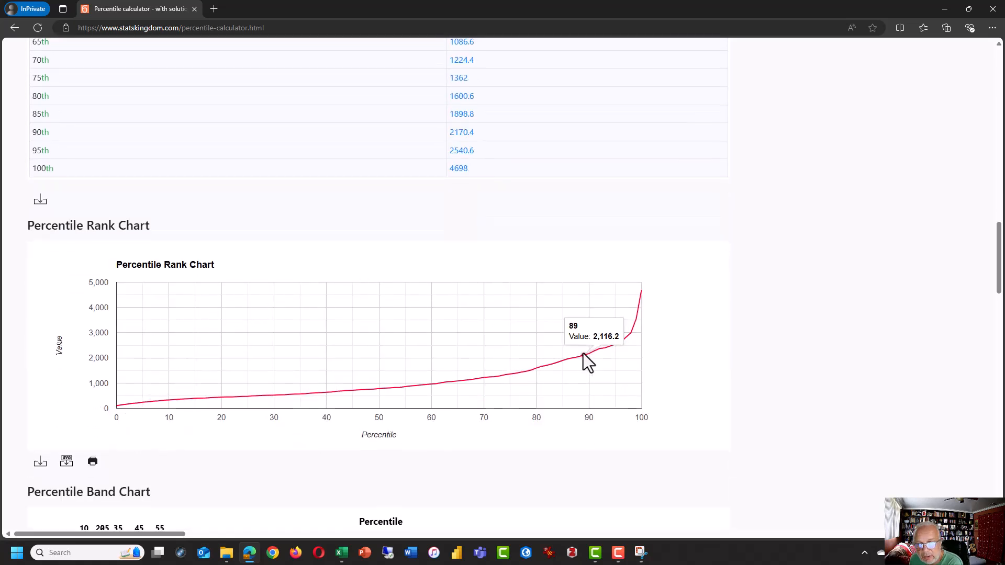
{"action": "mouse_move", "coordinate": [614, 347]}
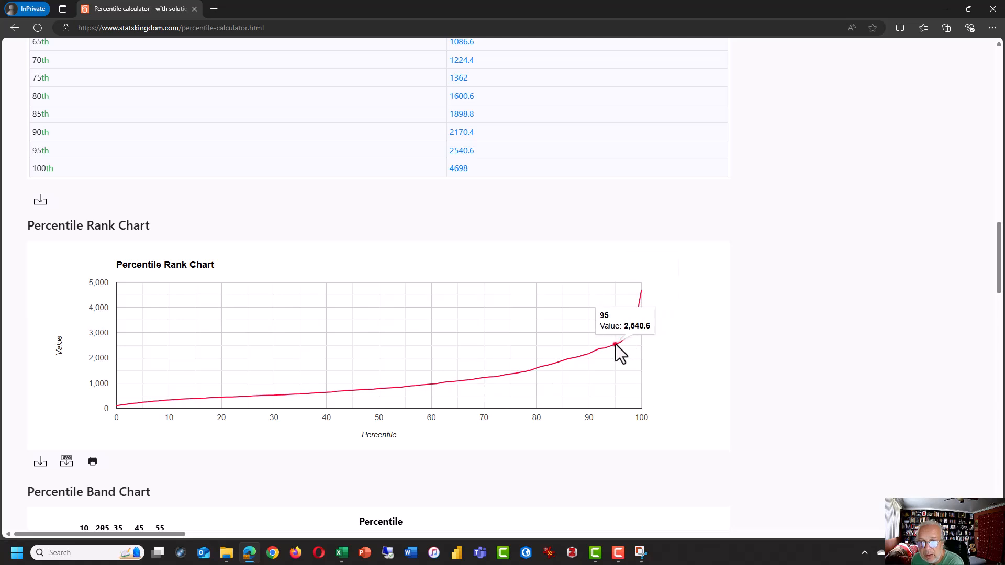
{"action": "scroll", "coordinate": [665, 374], "scroll_direction": "down", "scroll_amount": 5}
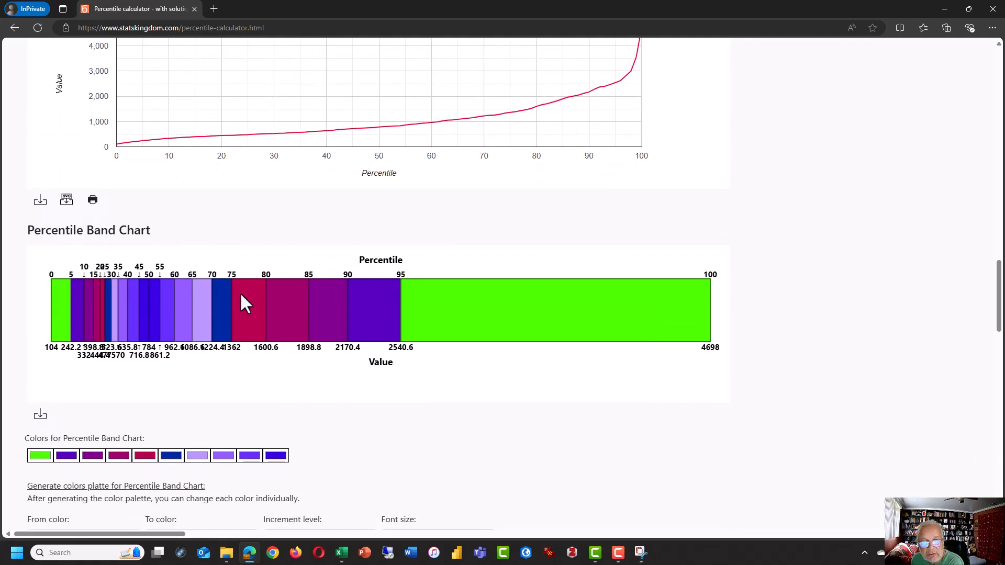
Generate a Percentile Band Chart palette running from red (255, 17, 0) to yellow.
{"action": "scroll", "coordinate": [268, 402], "scroll_direction": "down", "scroll_amount": 3}
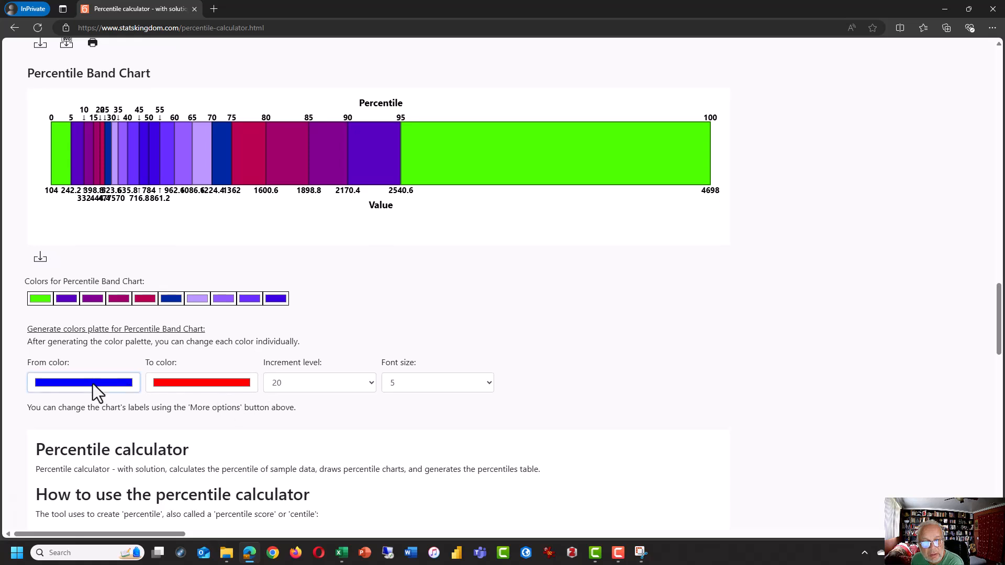
{"action": "left_click", "coordinate": [93, 386]}
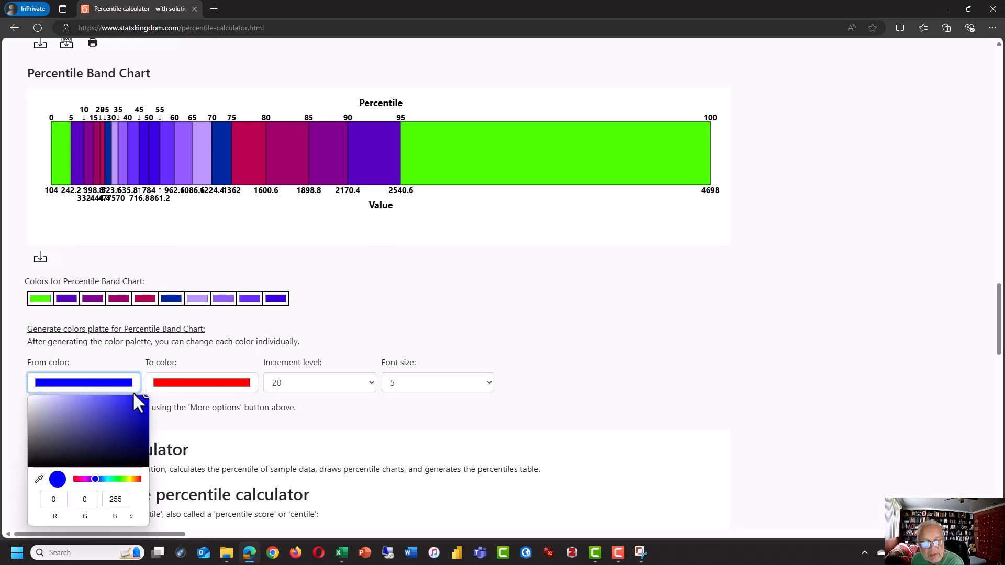
{"action": "left_click", "coordinate": [141, 478]}
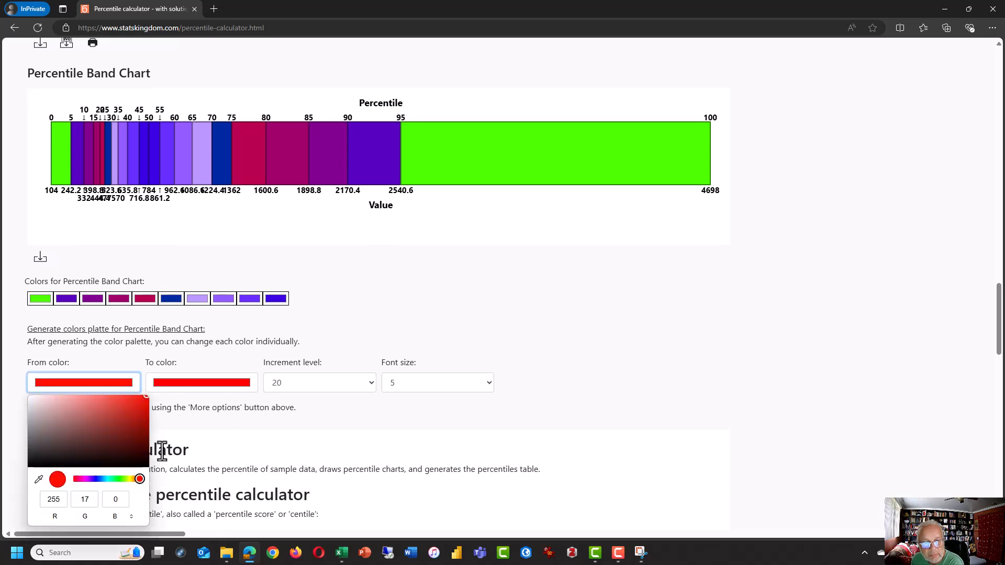
{"action": "left_click", "coordinate": [236, 388]}
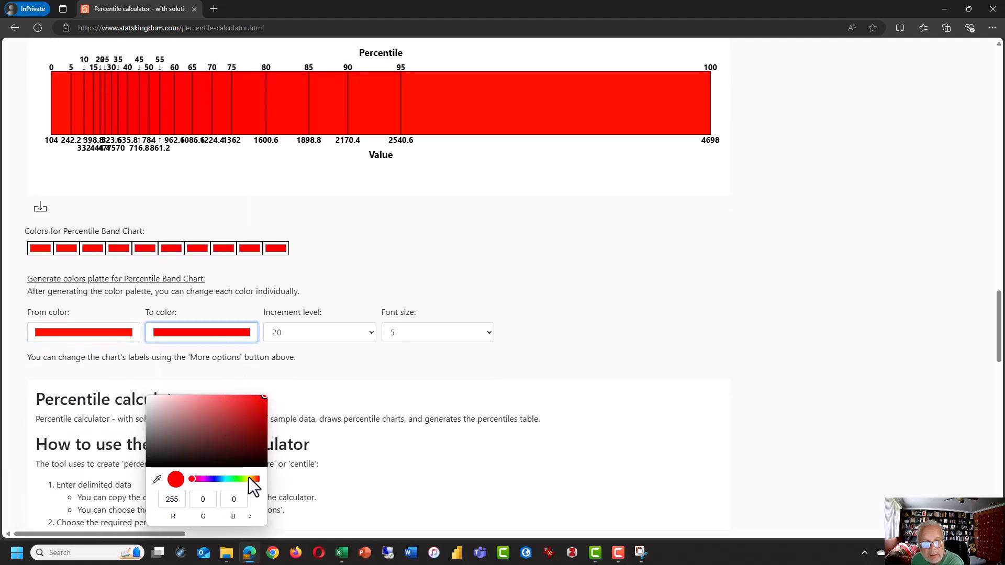
{"action": "left_click", "coordinate": [249, 479]}
{"action": "left_click", "coordinate": [372, 378]}
Change the first individual band colour, used for the chart's outermost bands, to purple.
{"action": "scroll", "coordinate": [297, 242], "scroll_direction": "up", "scroll_amount": 3}
{"action": "left_click", "coordinate": [40, 457]}
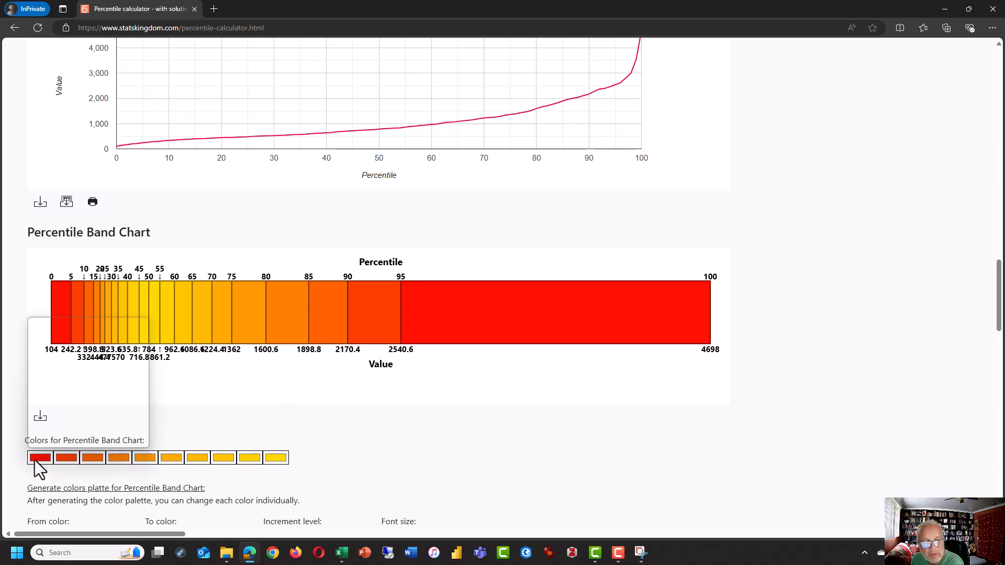
{"action": "left_click", "coordinate": [89, 402]}
{"action": "left_click", "coordinate": [196, 413]}
Examine the recoloured Percentile Band Chart and highlight the value marking its 95th-percentile boundary.
{"action": "scroll", "coordinate": [195, 413], "scroll_direction": "down", "scroll_amount": 3}
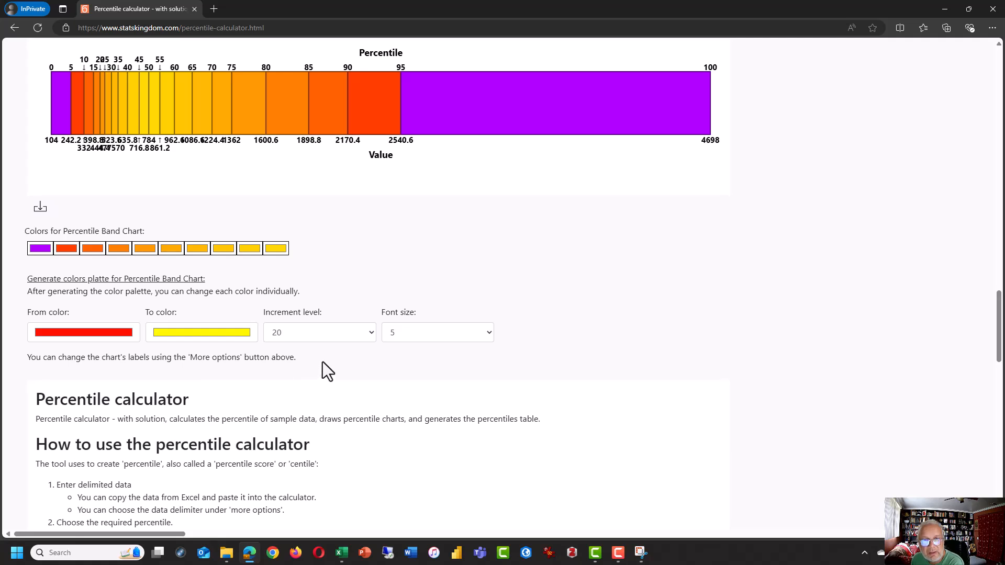
{"action": "scroll", "coordinate": [325, 366], "scroll_direction": "up", "scroll_amount": 2}
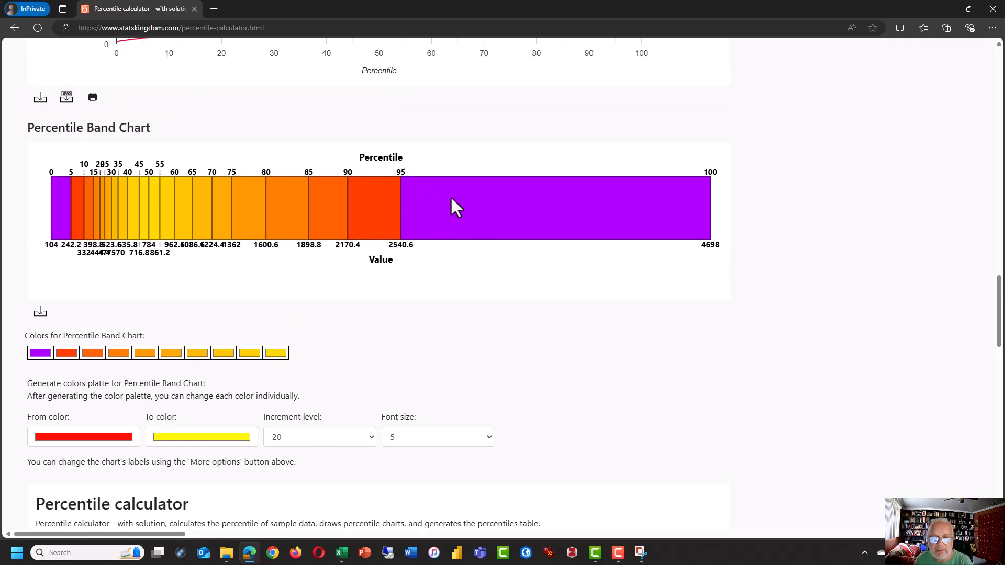
{"action": "double_click", "coordinate": [400, 172]}
{"action": "left_click", "coordinate": [421, 281]}
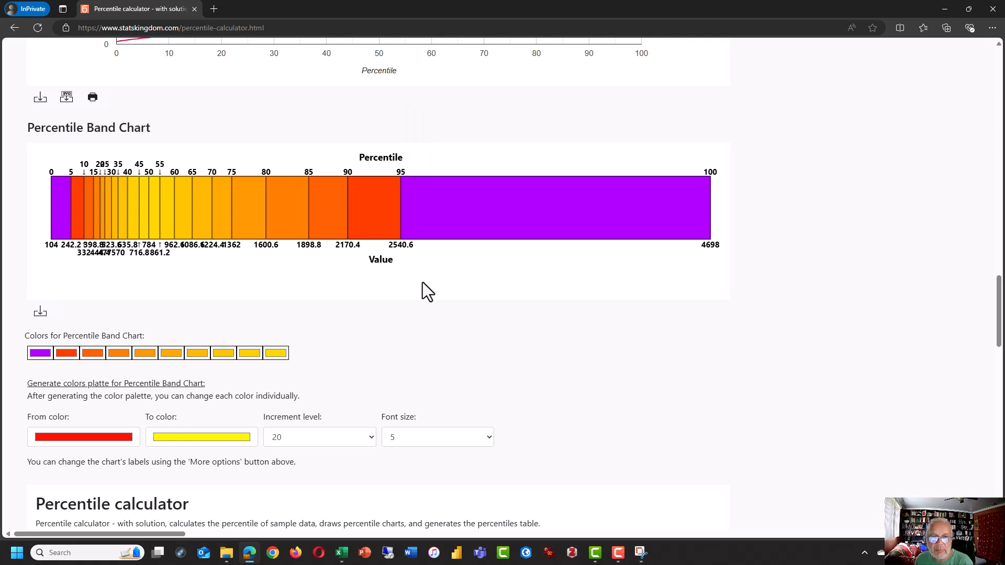
{"action": "scroll", "coordinate": [415, 296], "scroll_direction": "down", "scroll_amount": 1}
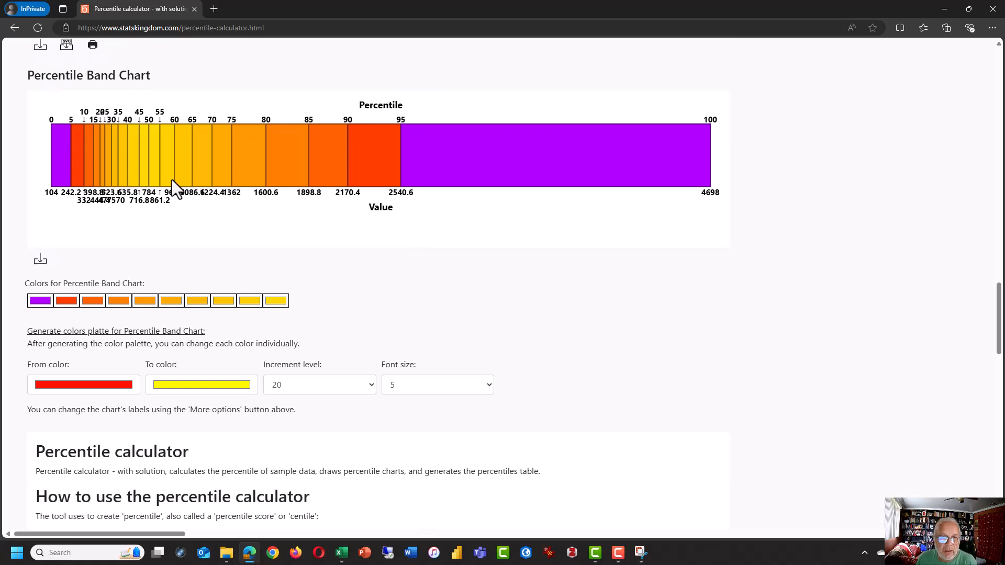
{"action": "scroll", "coordinate": [392, 328], "scroll_direction": "down", "scroll_amount": 2}
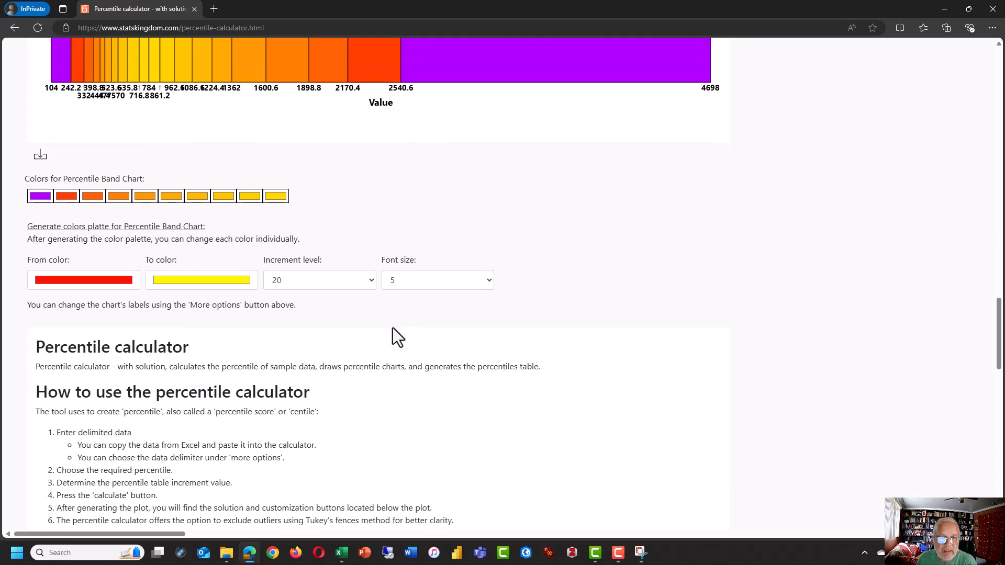
{"action": "scroll", "coordinate": [392, 328], "scroll_direction": "up", "scroll_amount": 3}
{"action": "left_click_drag", "start_coordinate": [388, 245], "coordinate": [407, 247]}
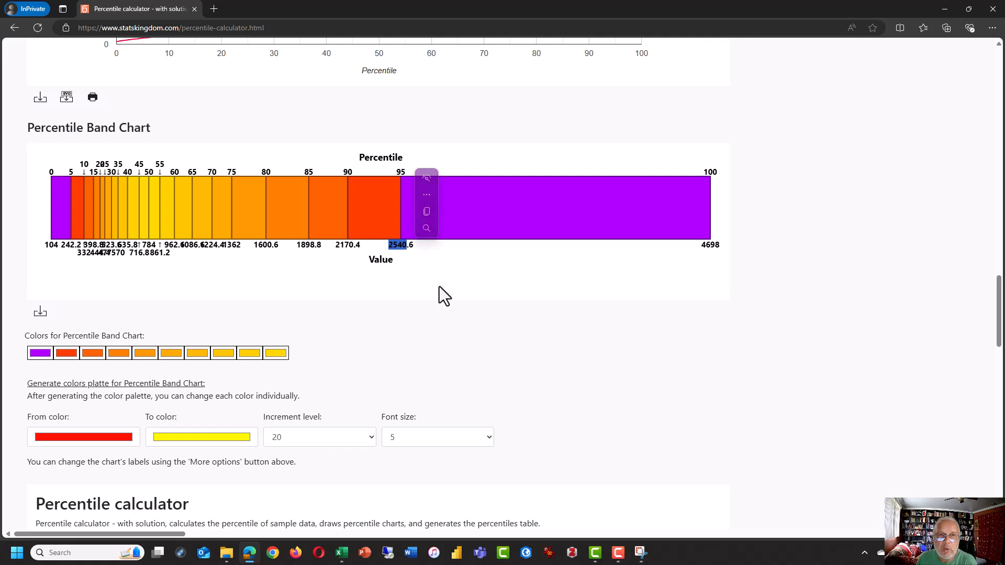
Switch to the Book1 workbook in Excel and locate the schools around the 95th-percentile enrollment cutoff in the standardized score column.
{"action": "mouse_move", "coordinate": [345, 562]}
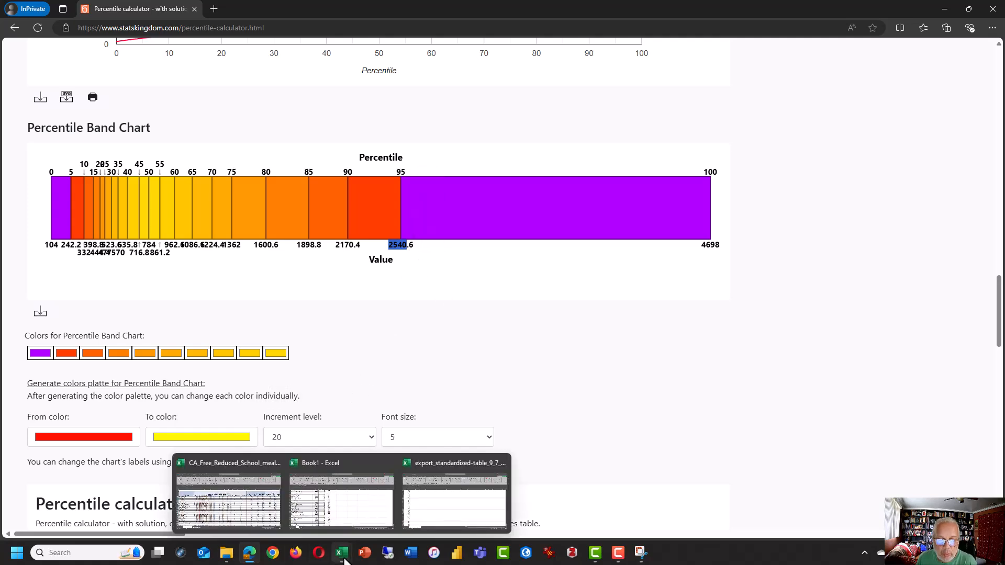
{"action": "left_click", "coordinate": [341, 510]}
{"action": "left_click", "coordinate": [271, 343]}
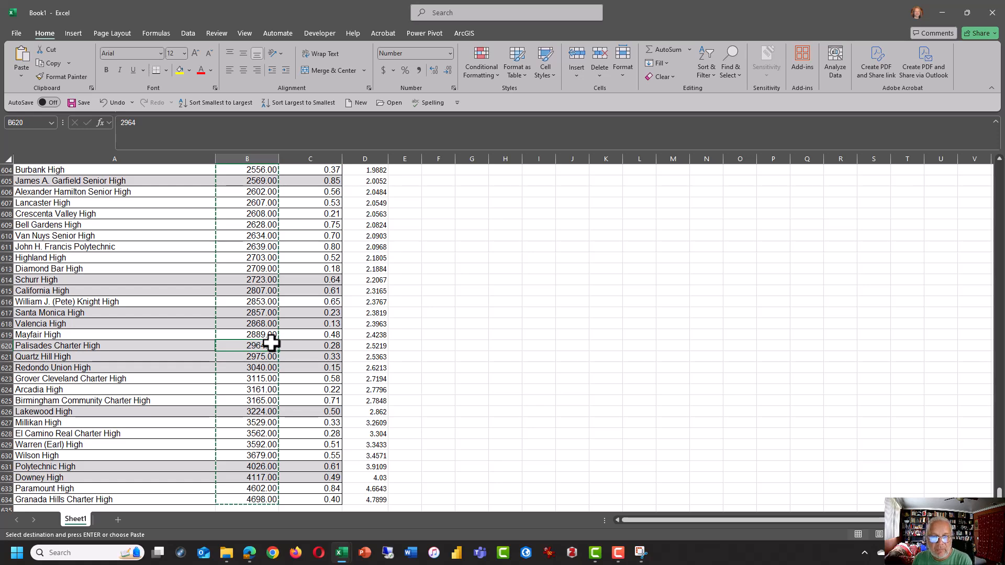
{"action": "key", "text": "Right"}
{"action": "key", "text": "Right"}
{"action": "key", "text": "Up"}
{"action": "key", "text": "Up"}
{"action": "key", "text": "Up"}
{"action": "key", "text": "Up"}
{"action": "key", "text": "Up"}
{"action": "key", "text": "Up"}
{"action": "key", "text": "Up"}
{"action": "key", "text": "Up"}
{"action": "key", "text": "Up"}
{"action": "key", "text": "Up"}
{"action": "key", "text": "Up"}
{"action": "key", "text": "Up"}
{"action": "key", "text": "Up"}
{"action": "key", "text": "Up"}
{"action": "key", "text": "Up"}
{"action": "key", "text": "Up"}
{"action": "key", "text": "Up"}
{"action": "key", "text": "Up"}
{"action": "key", "text": "Up"}
{"action": "key", "text": "Up"}
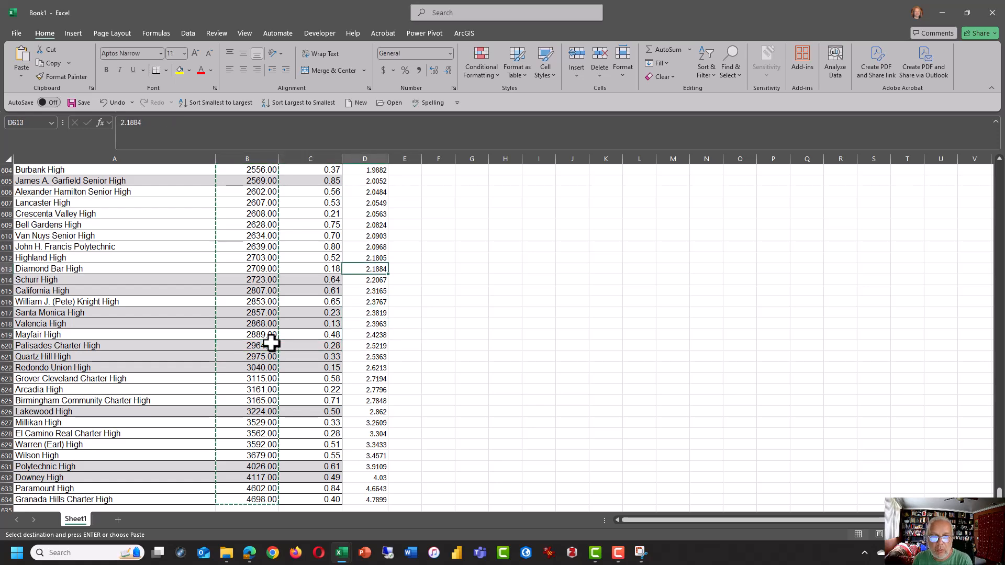
{"action": "key", "text": "Up"}
{"action": "key", "text": "Up"}
{"action": "key", "text": "Up"}
{"action": "key", "text": "Down"}
{"action": "key", "text": "Down"}
{"action": "key", "text": "Down"}
{"action": "key", "text": "Down"}
{"action": "key", "text": "Down"}
{"action": "key", "text": "Down"}
{"action": "key", "text": "Down"}
{"action": "key", "text": "Down"}
{"action": "key", "text": "Up"}
{"action": "key", "text": "Up"}
Examine the enrollment and standardized scores near the cutoff by selecting B601:D602 and the scores in D602:D608.
{"action": "key", "text": "shift+Down"}
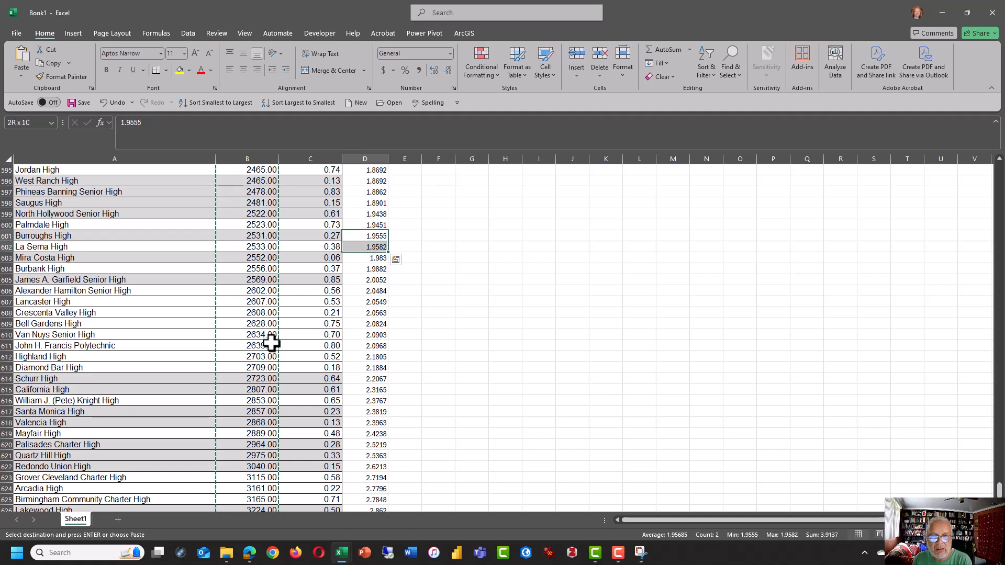
{"action": "key", "text": "shift+Left"}
{"action": "key", "text": "shift+Left"}
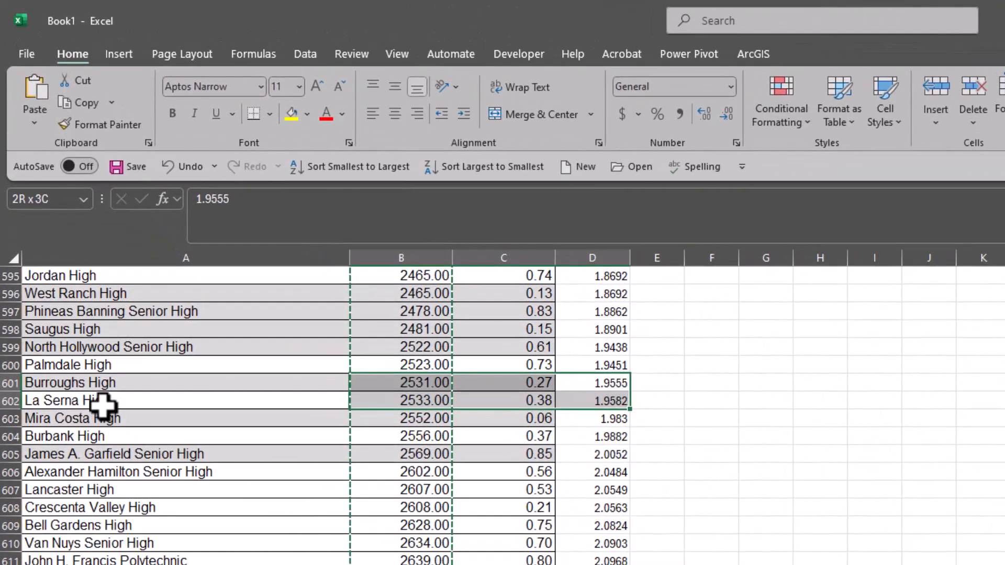
{"action": "left_click_drag", "start_coordinate": [103, 405], "coordinate": [263, 422]}
{"action": "left_click_drag", "start_coordinate": [367, 417], "coordinate": [608, 504]}
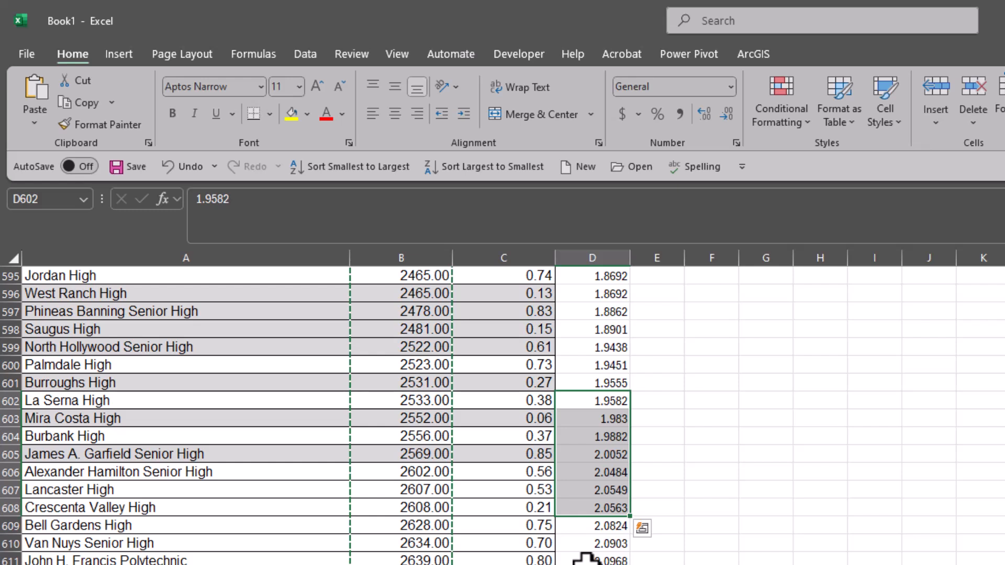
Fill the enrollment cells from Mira Costa High (B603) down to the last school with light magenta.
{"action": "key", "text": "Down"}
{"action": "key", "text": "Left"}
{"action": "key", "text": "Left"}
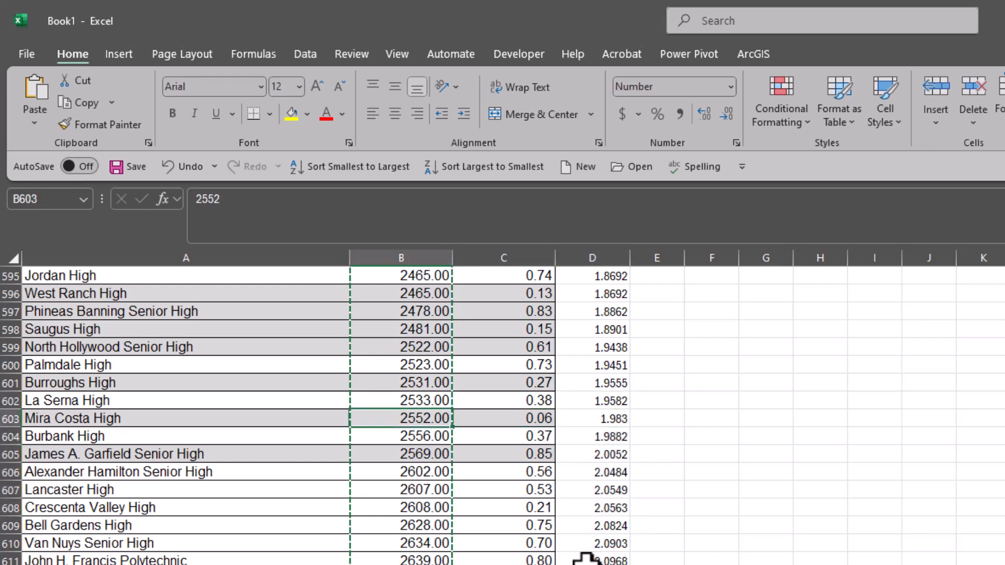
{"action": "key", "text": "ctrl+shift+Down"}
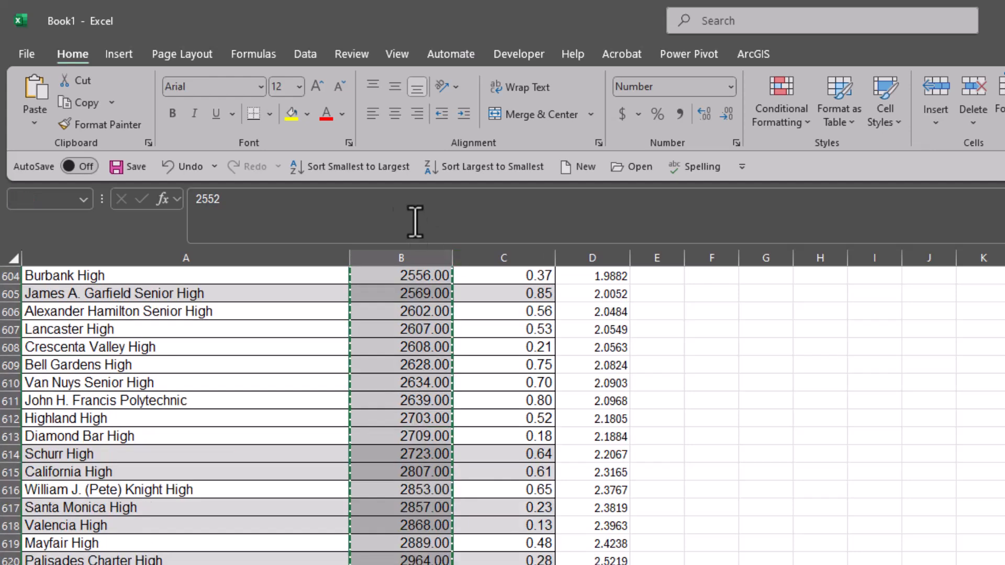
{"action": "left_click", "coordinate": [307, 114]}
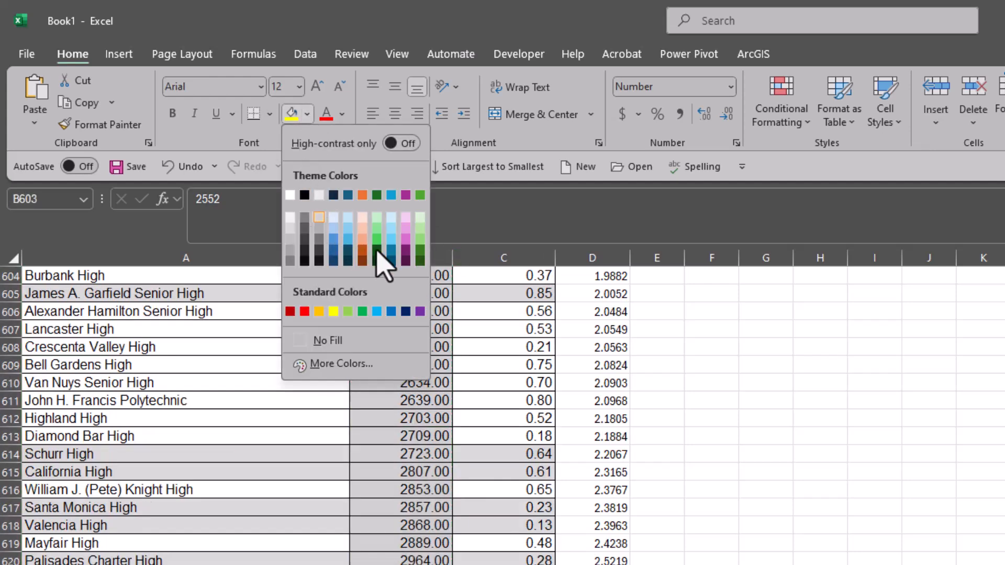
{"action": "left_click", "coordinate": [406, 228]}
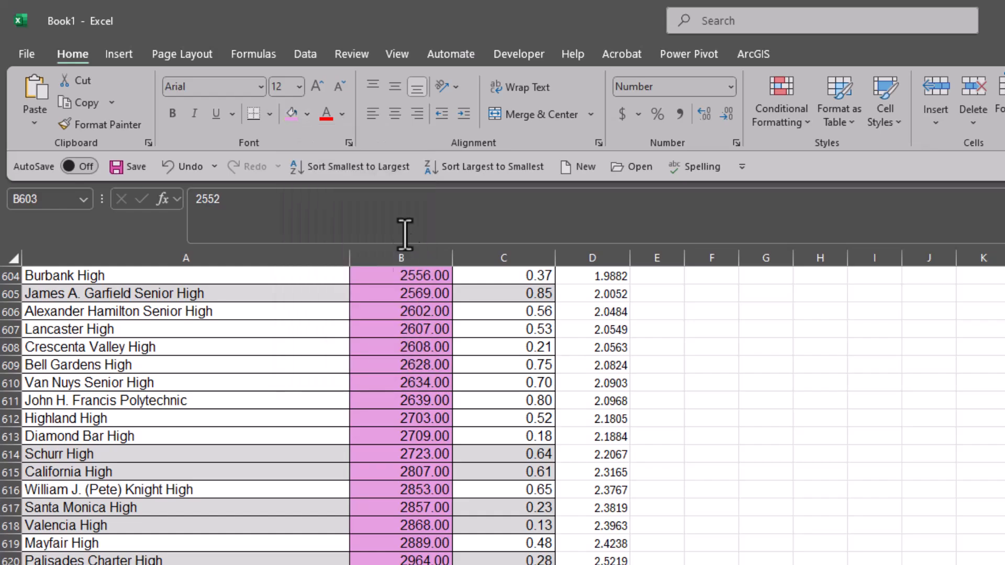
Check the highlighted enrollments against the 95th-percentile boundary on the browser's Percentile Band Chart, and return to the workbook.
{"action": "scroll", "coordinate": [403, 422], "scroll_direction": "up", "scroll_amount": 5}
{"action": "key", "text": "alt+Tab"}
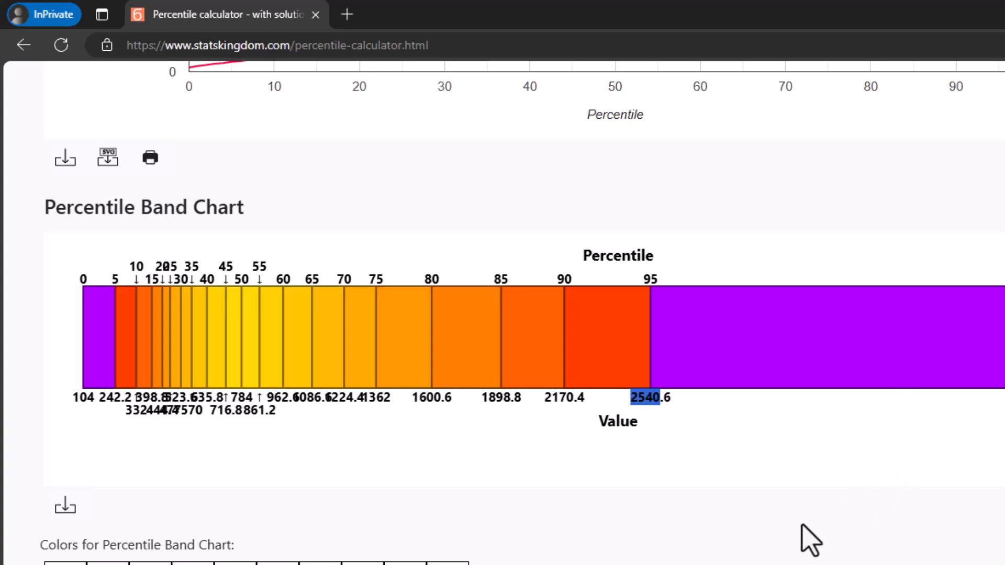
{"action": "key", "text": "alt+Tab"}
Select the data of the three largest schools in rows 632 to 634 for review, and return to the sheet's beginning.
{"action": "scroll", "coordinate": [499, 547], "scroll_direction": "down", "scroll_amount": 8}
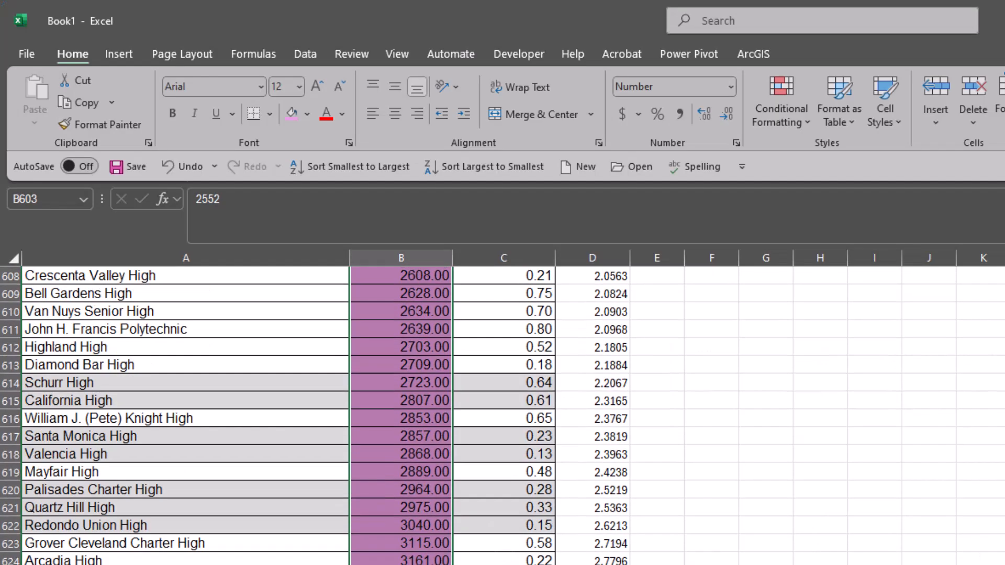
{"action": "left_click_drag", "start_coordinate": [592, 564], "coordinate": [185, 564]}
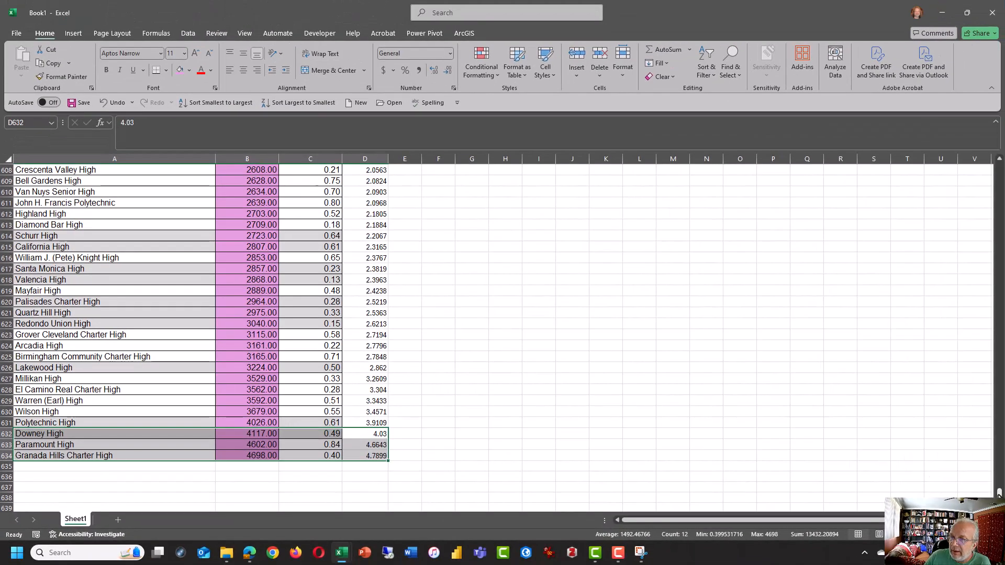
{"action": "left_click_drag", "start_coordinate": [998, 493], "coordinate": [999, 169]}
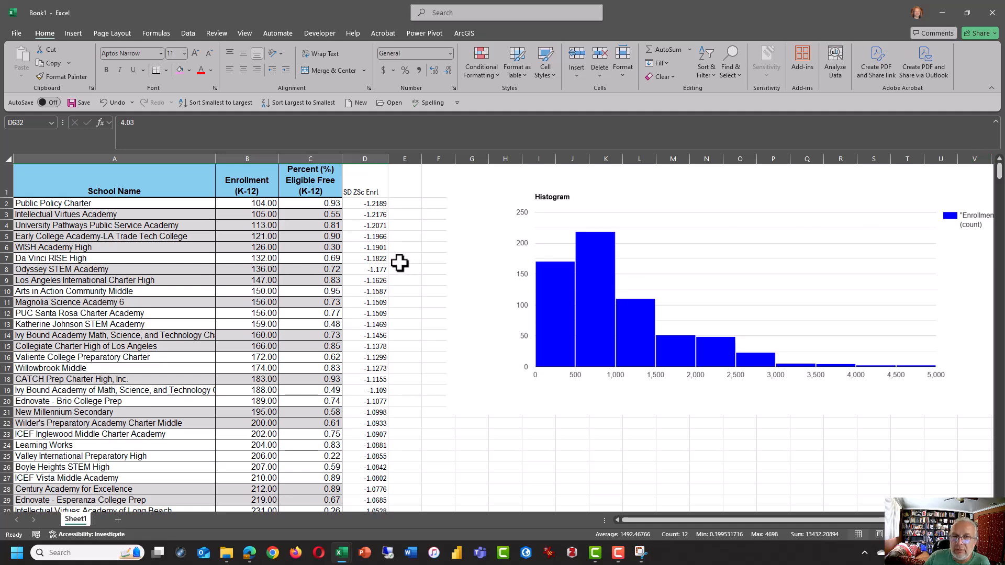